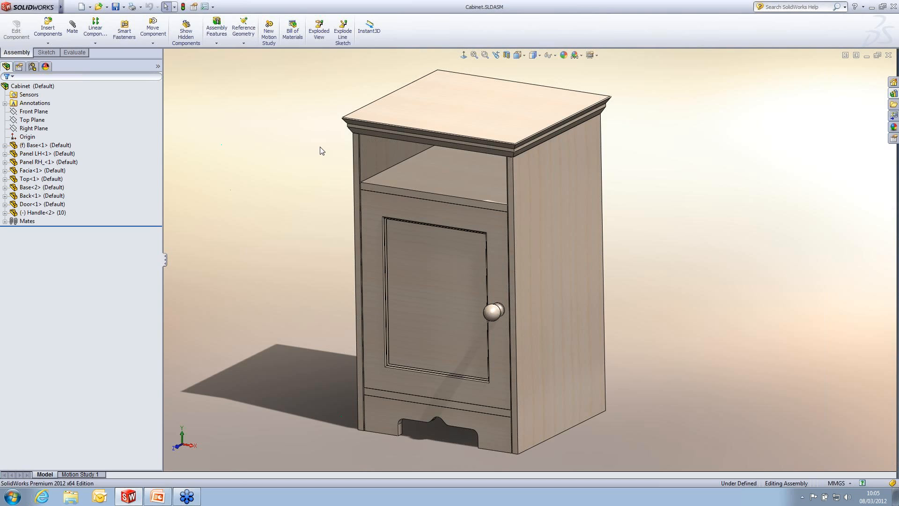
Step: Open the recent part Locking Screw.SLDPRT and view the screw's shape
key("r")
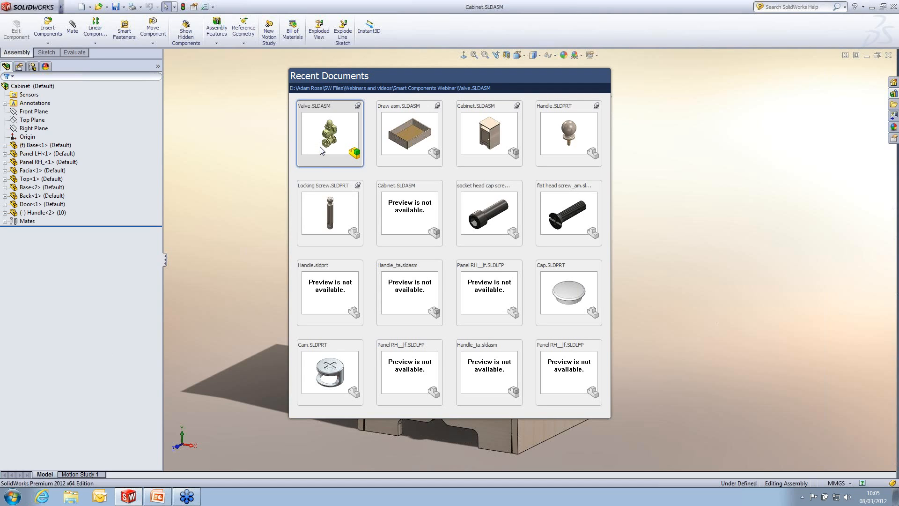
left_click(330, 202)
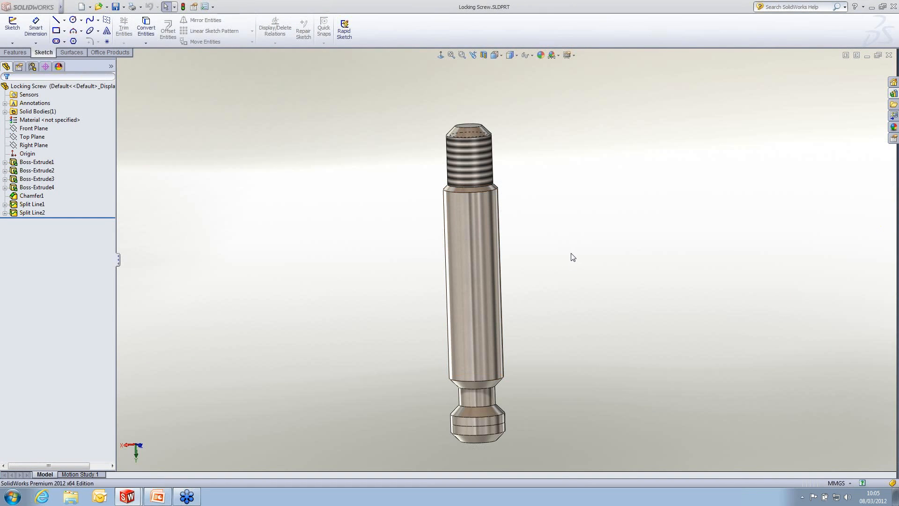
middle_click_drag(547, 237, 558, 246)
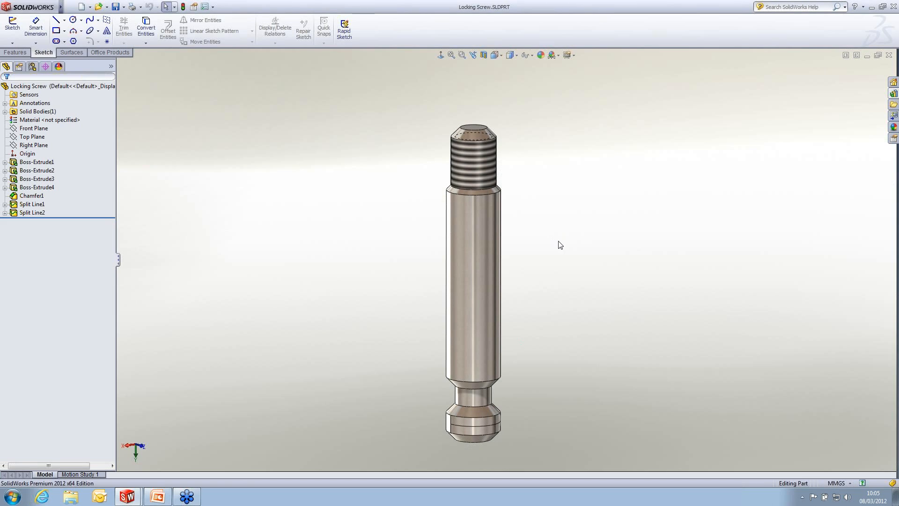
mouse_move(560, 245)
middle_mouse_down()
mouse_move(489, 245)
mouse_move(568, 245)
mouse_move(541, 245)
mouse_move(566, 236)
middle_mouse_up()
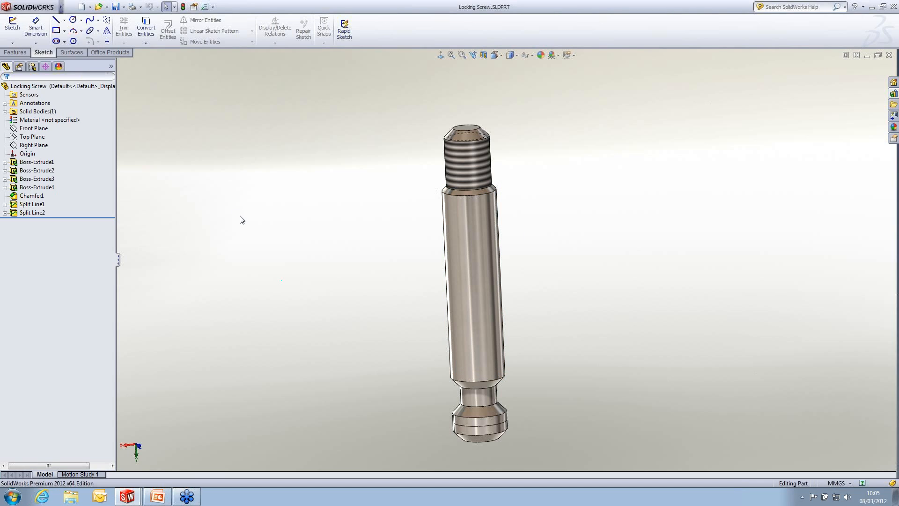
Step: Add a mate reference on the Front Plane with Default mate type and Any alignment, and save the part
left_click(16, 52)
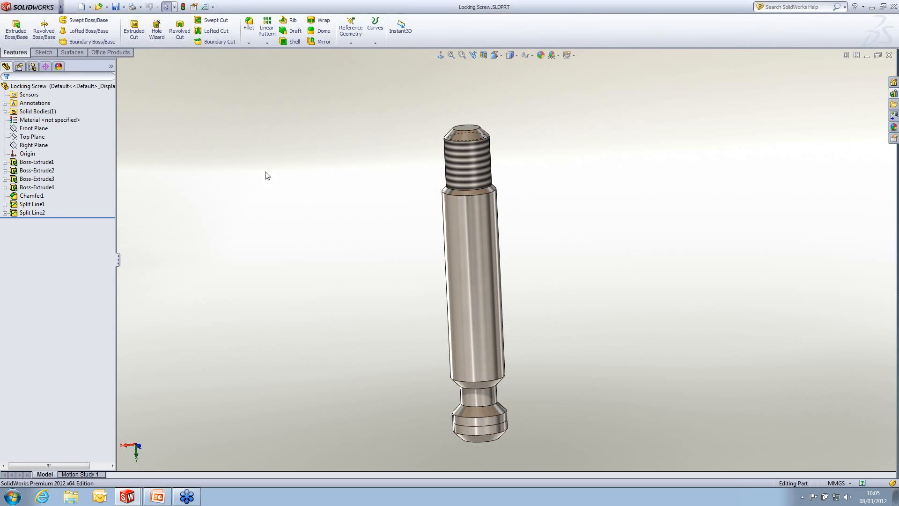
left_click(357, 45)
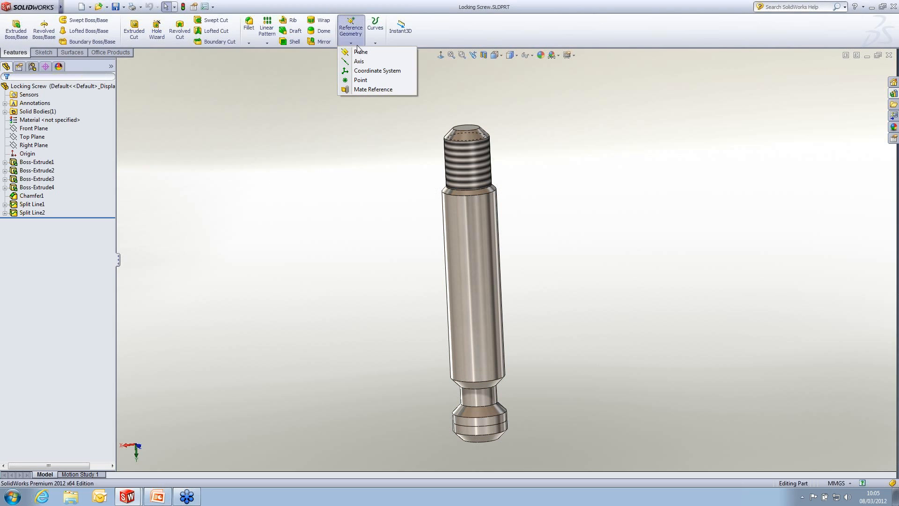
left_click(382, 89)
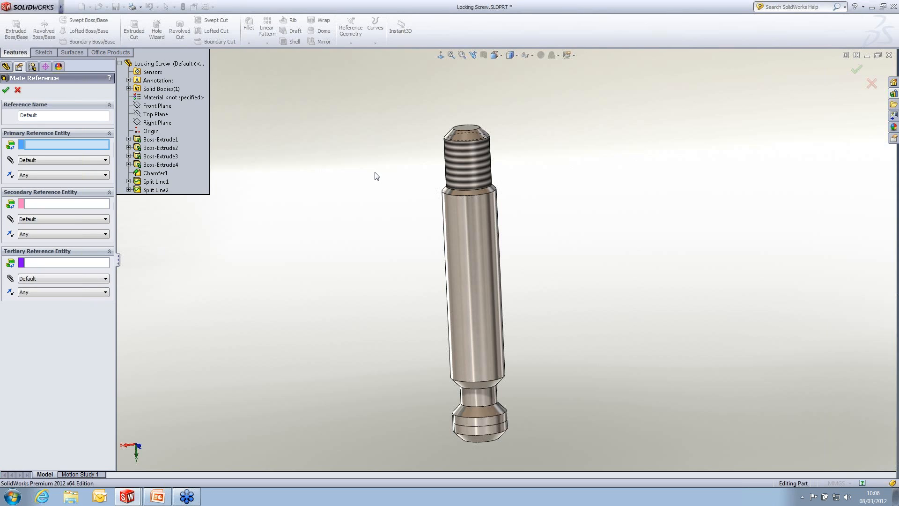
left_click(158, 107)
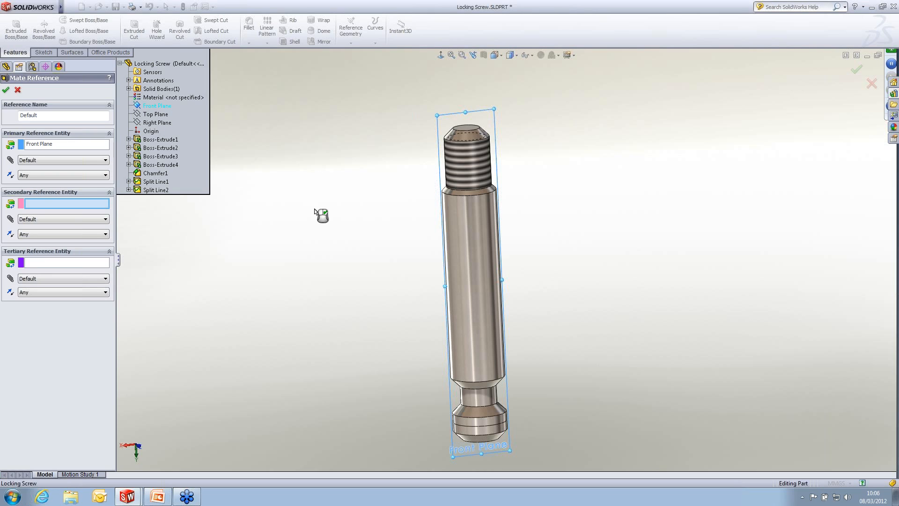
left_click(41, 160)
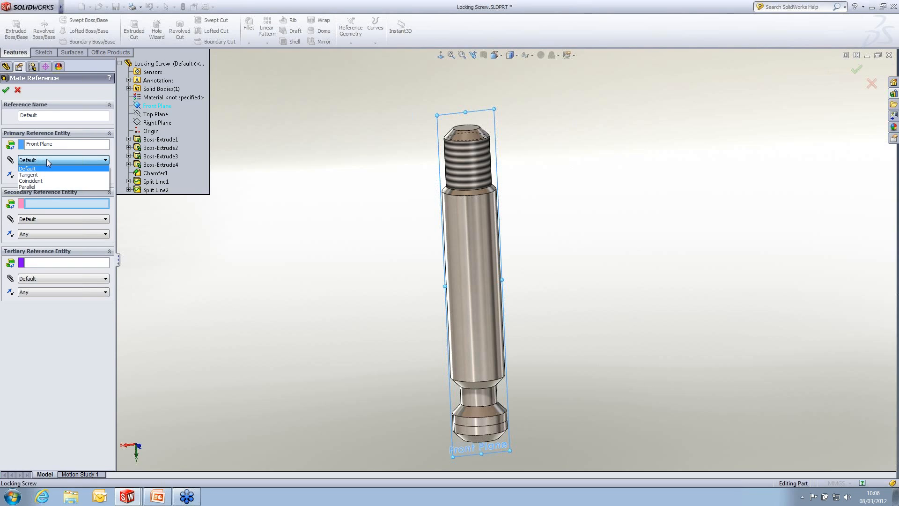
left_click(47, 159)
left_click(57, 173)
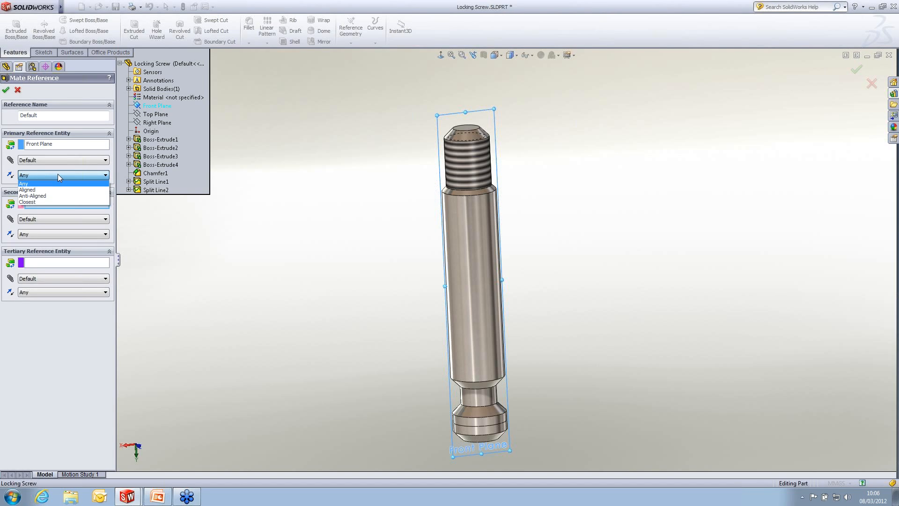
left_click(57, 173)
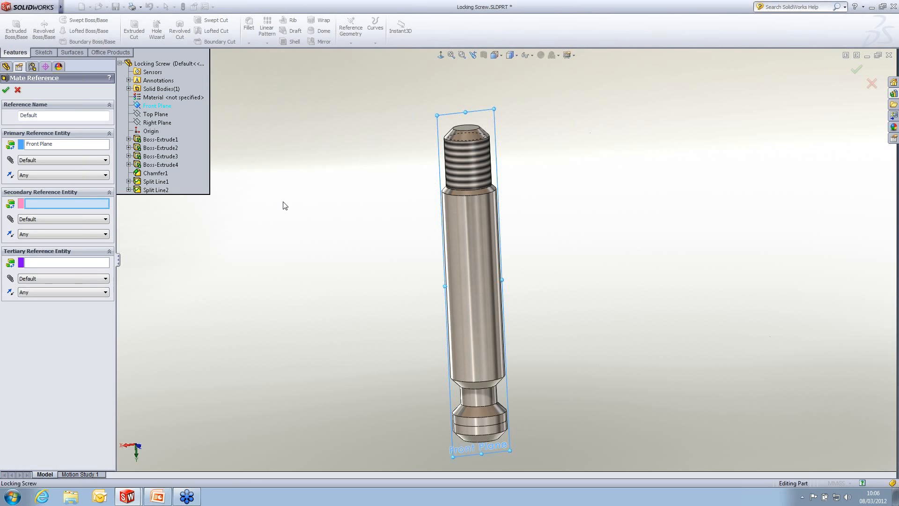
left_click(5, 90)
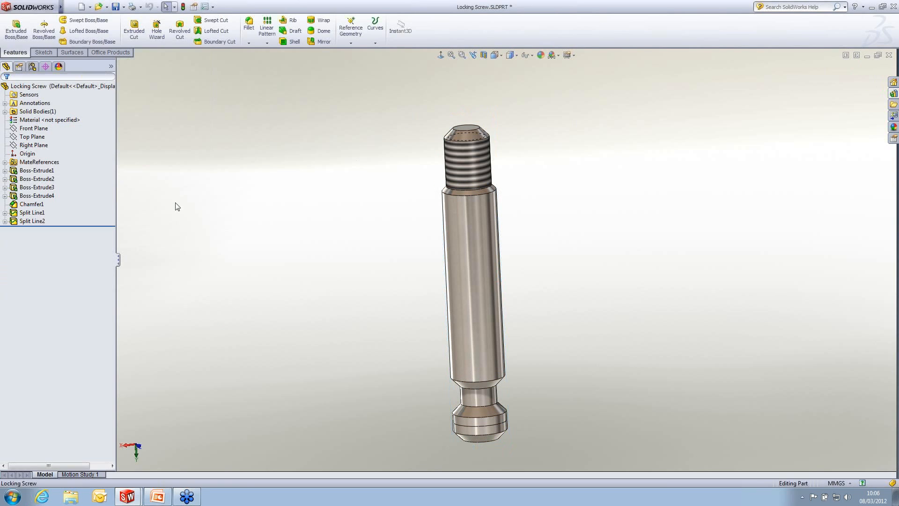
left_click(37, 162)
left_click(115, 6)
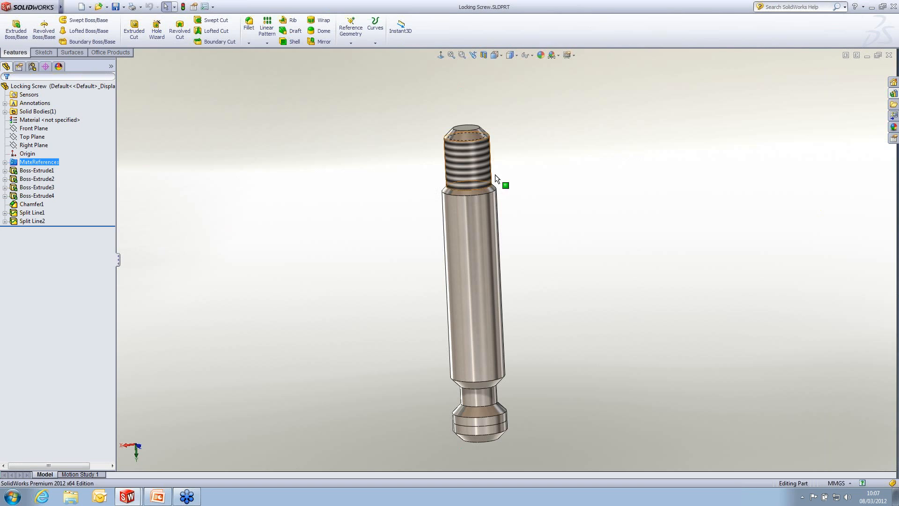
Step: Shrink the part window beside the cabinet and insert the locking screw on Panel RH's inner face with a Parallel mate
left_click(878, 56)
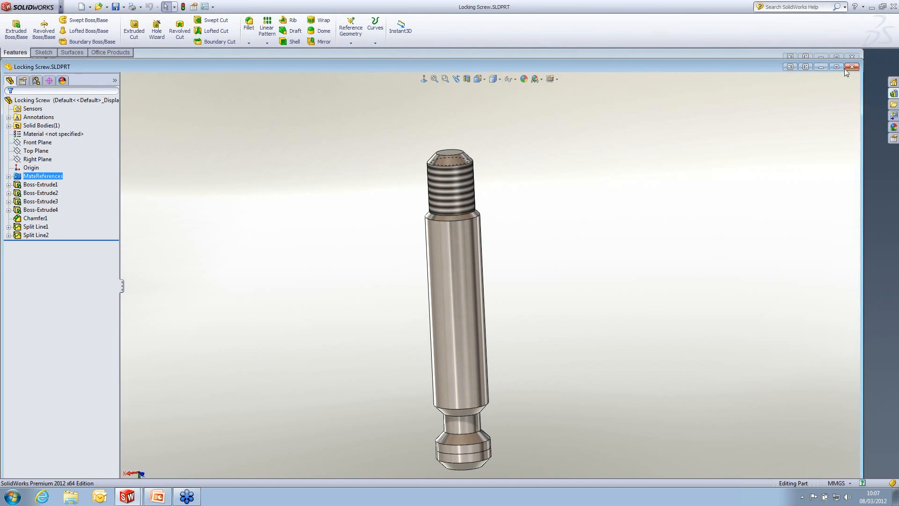
left_click_drag(863, 60, 294, 239)
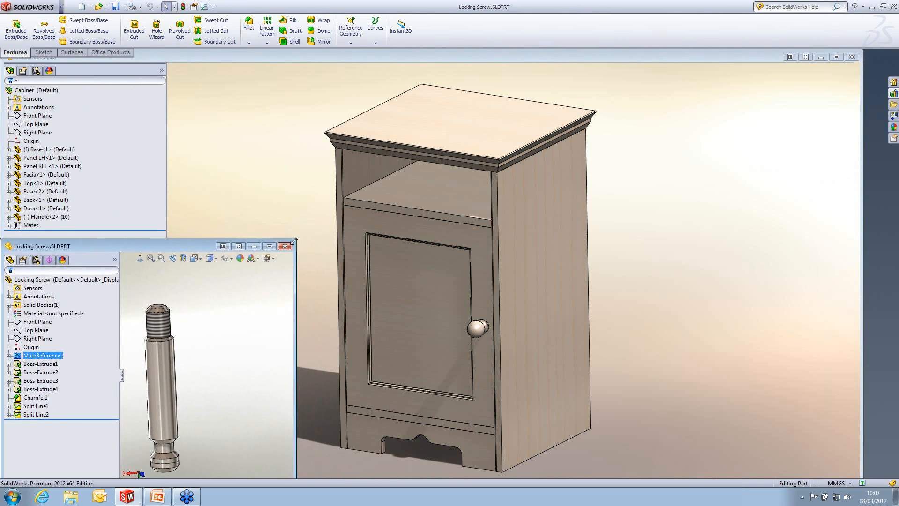
left_click(167, 367)
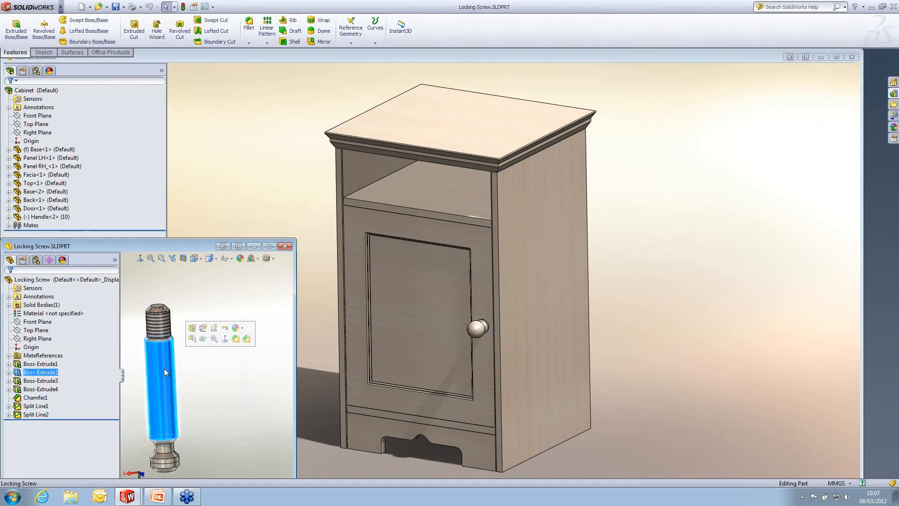
left_click_drag(164, 368, 354, 163)
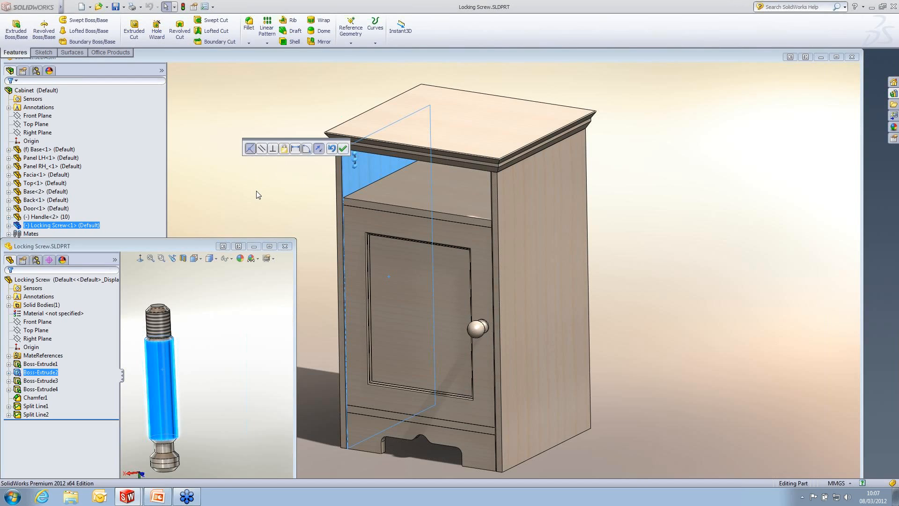
left_click(263, 150)
left_click(343, 149)
Step: Rotate the locking screw until its threaded end points up and make Panel RH transparent
scroll(360, 164, "down", 5)
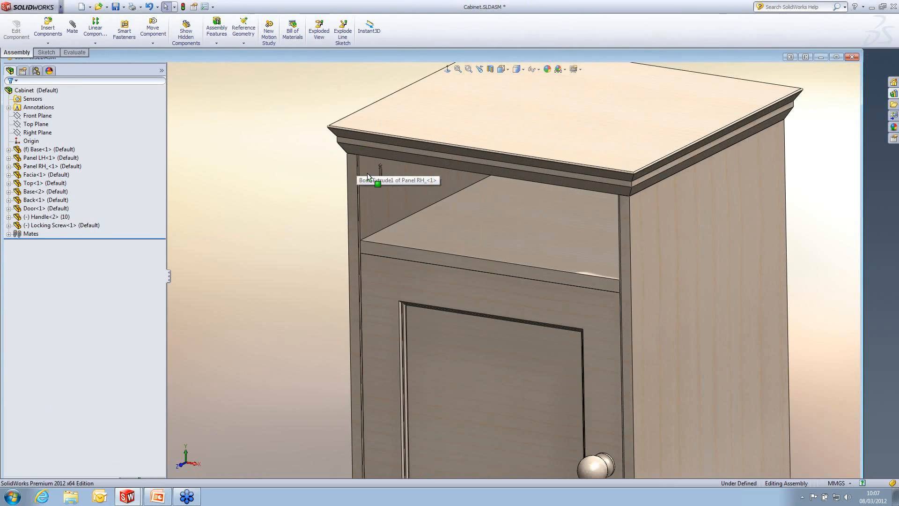
scroll(387, 172, "down", 5)
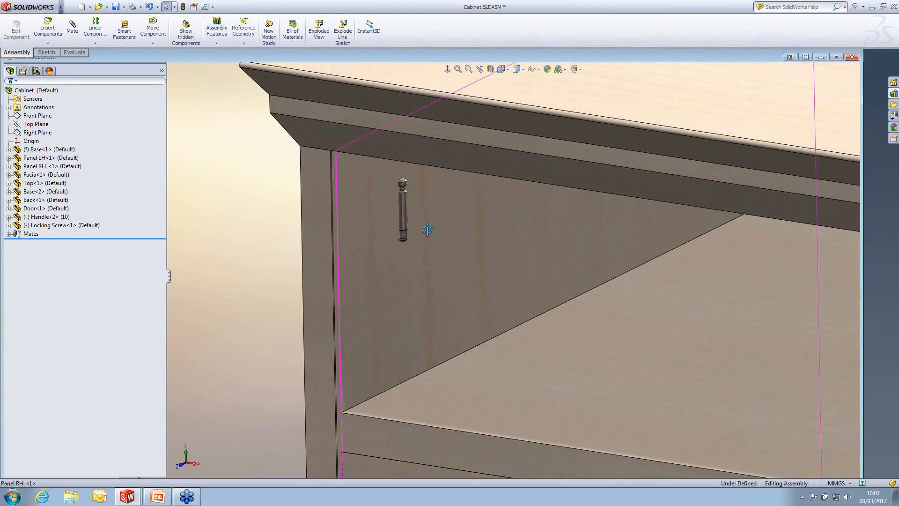
scroll(418, 165, "down", 3)
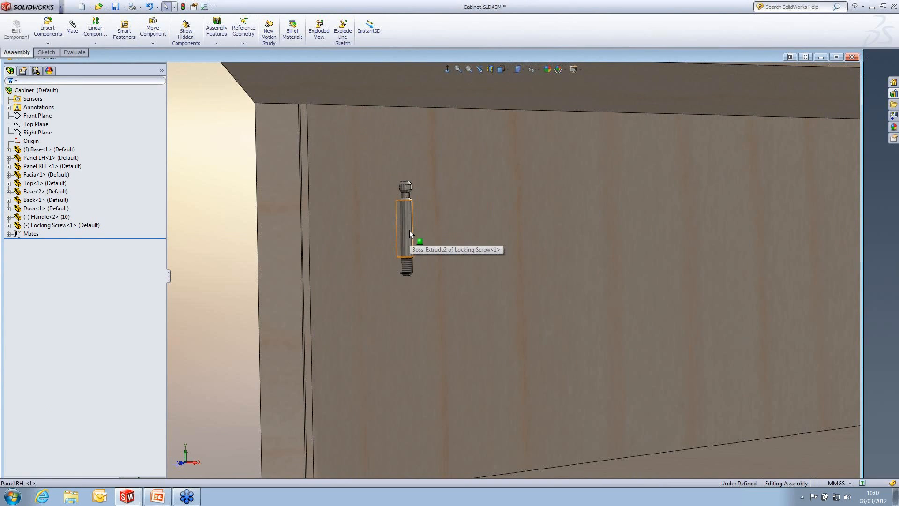
right_click_drag(409, 230, 614, 142)
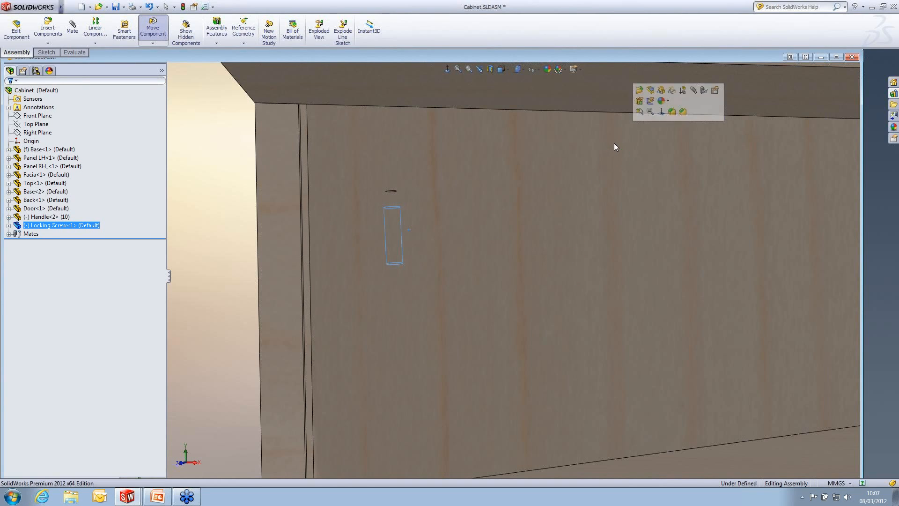
key("Escape")
mouse_move(430, 180)
middle_mouse_down()
mouse_move(432, 160)
mouse_move(412, 171)
mouse_move(439, 184)
middle_mouse_up()
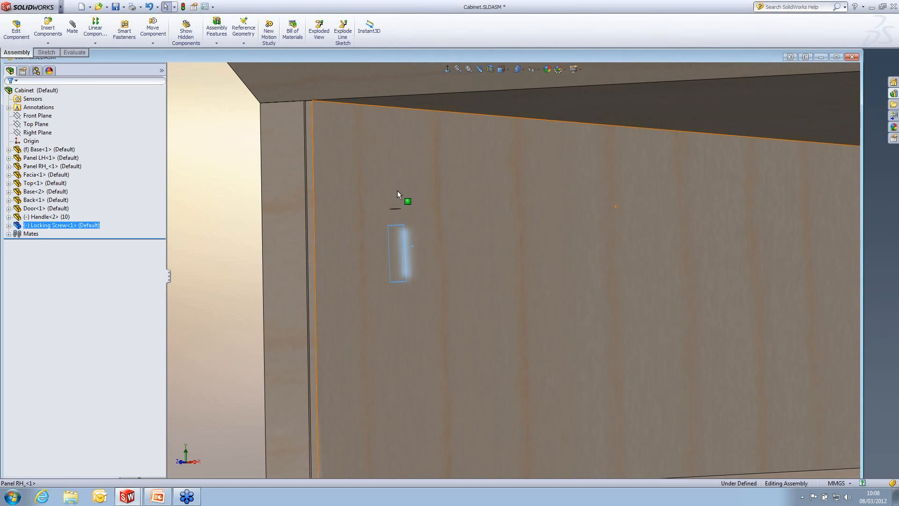
right_click(451, 150)
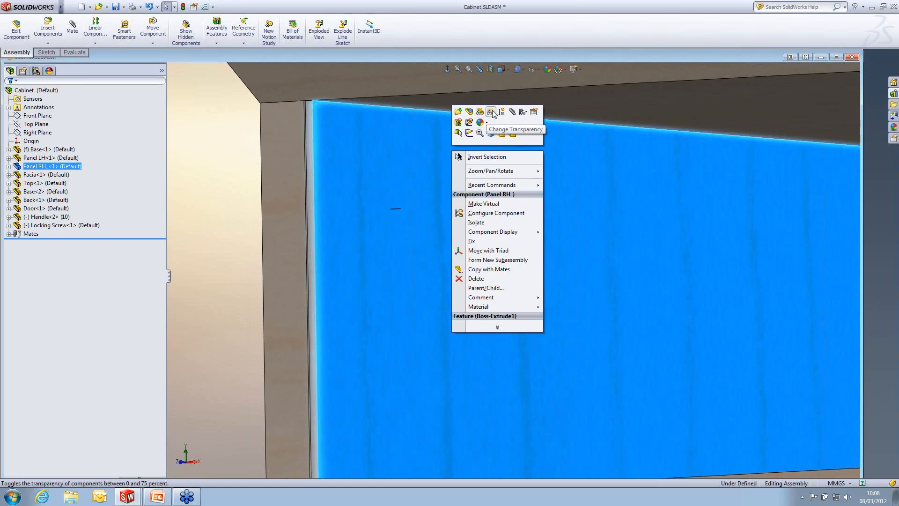
left_click(485, 126)
Step: Add a Concentric mate between the hole in the cabinet top's underside and the screw's threaded face
middle_click_drag(445, 211, 396, 116)
scroll(396, 117, "down", 3)
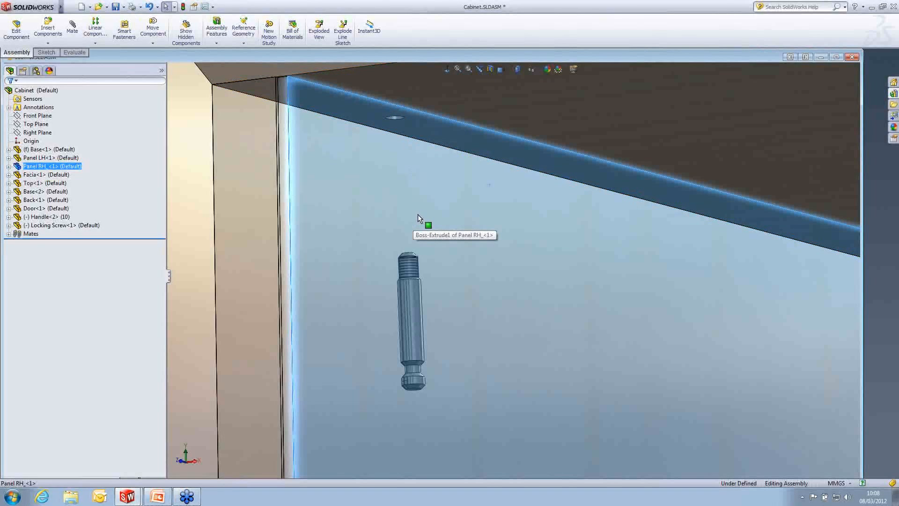
middle_click_drag(418, 214, 414, 207)
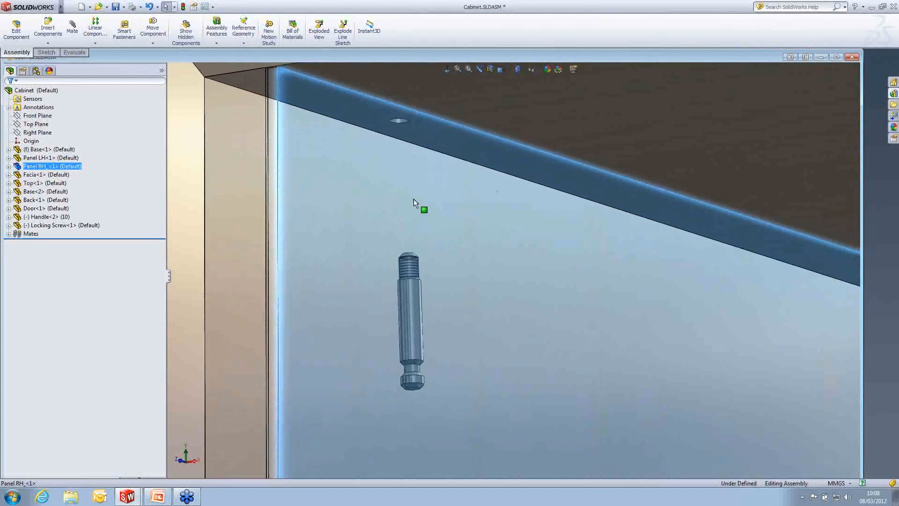
scroll(411, 142, "down", 2)
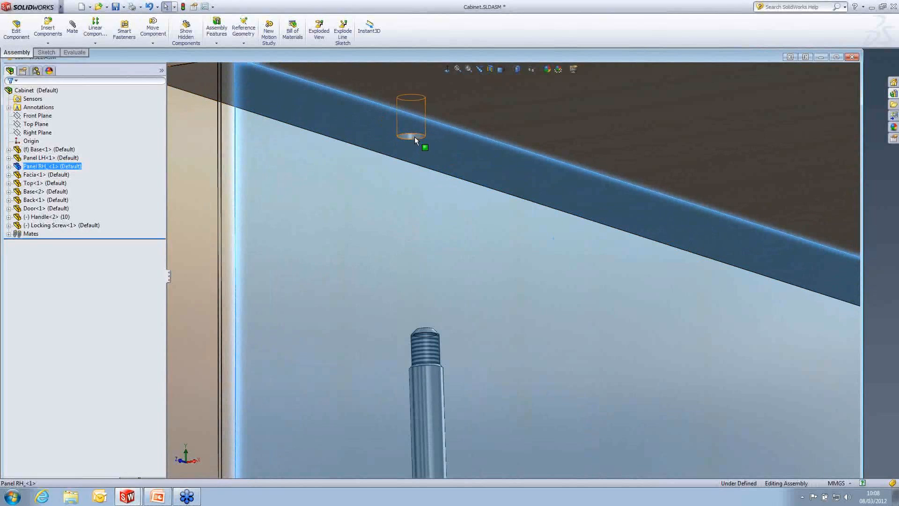
left_click(413, 137)
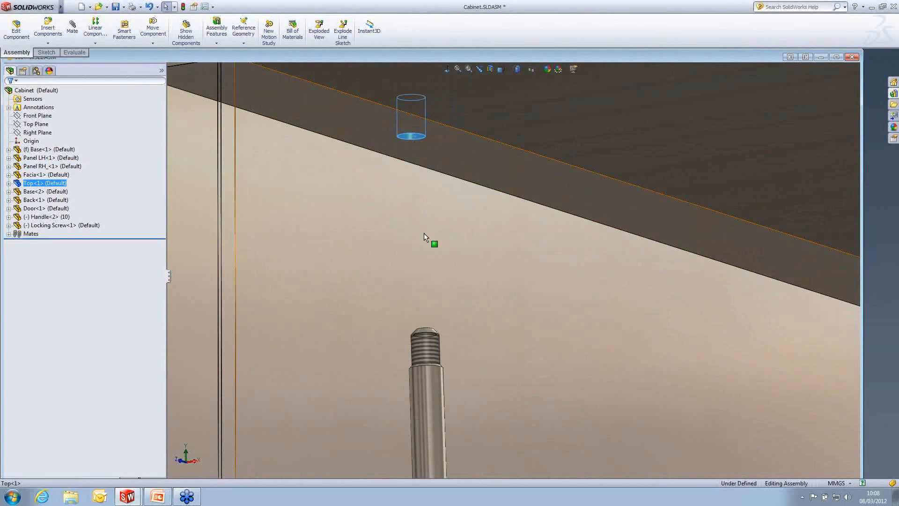
left_click(431, 344, "ctrl")
scroll(505, 291, "up", 1)
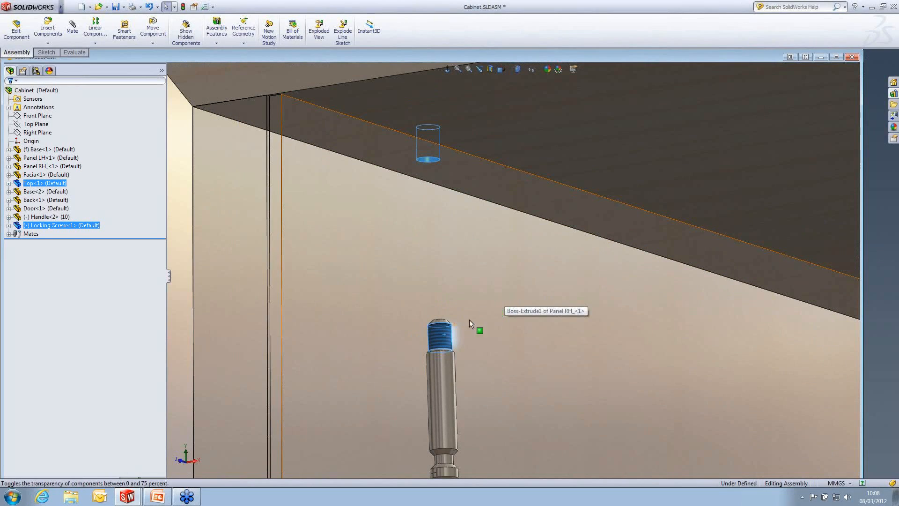
left_click(73, 29)
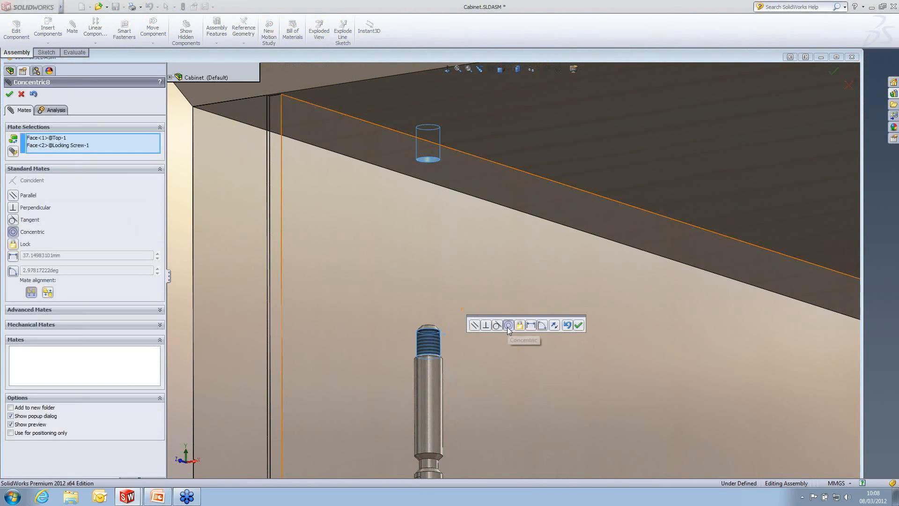
left_click(580, 325)
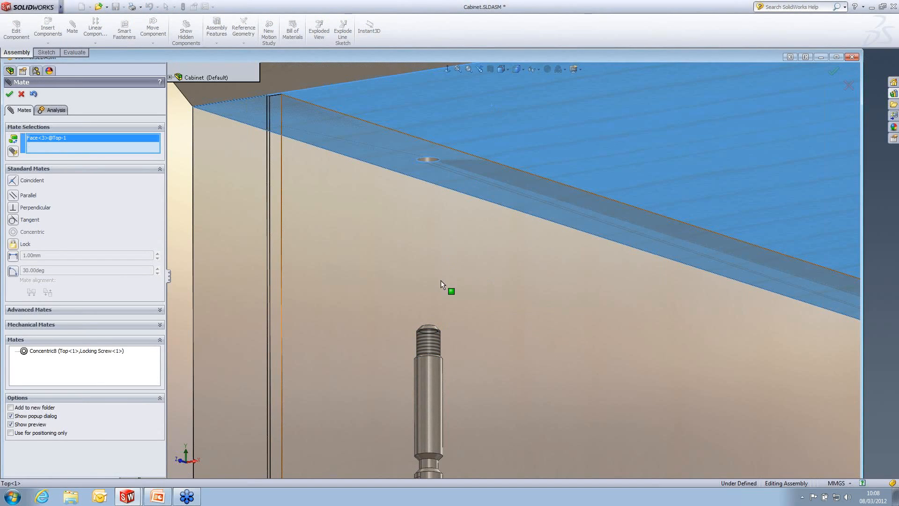
Step: Mate the screw's shoulder edge Coincident with the underside of the cabinet top, maximize the assembly window and save the assembly
left_click(437, 356)
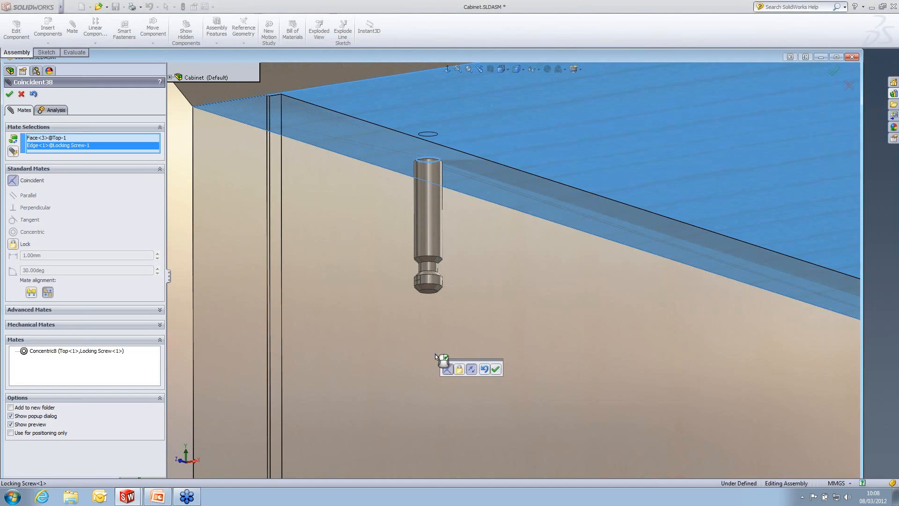
left_click(496, 369)
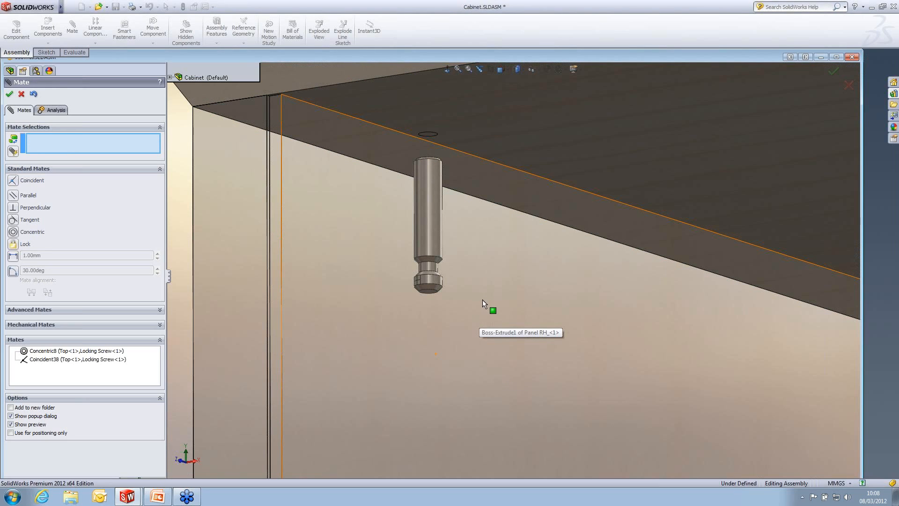
left_click(10, 94)
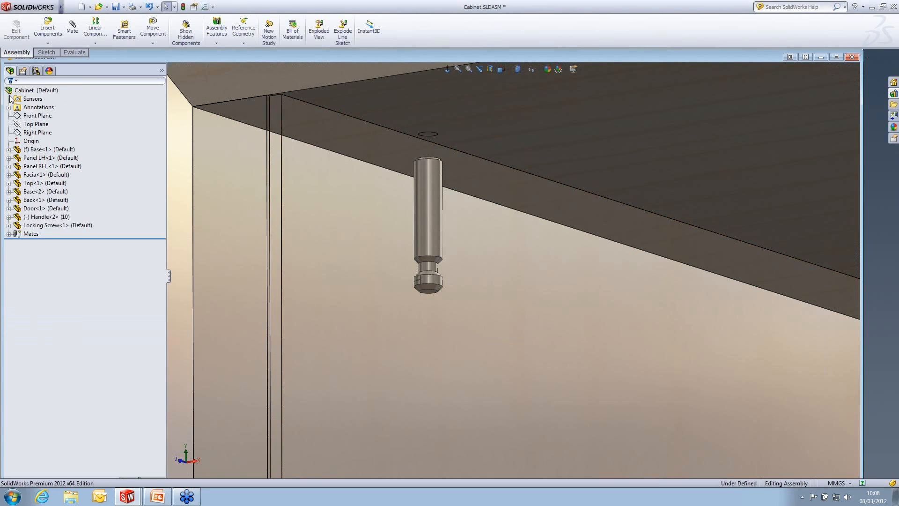
double_click(382, 57)
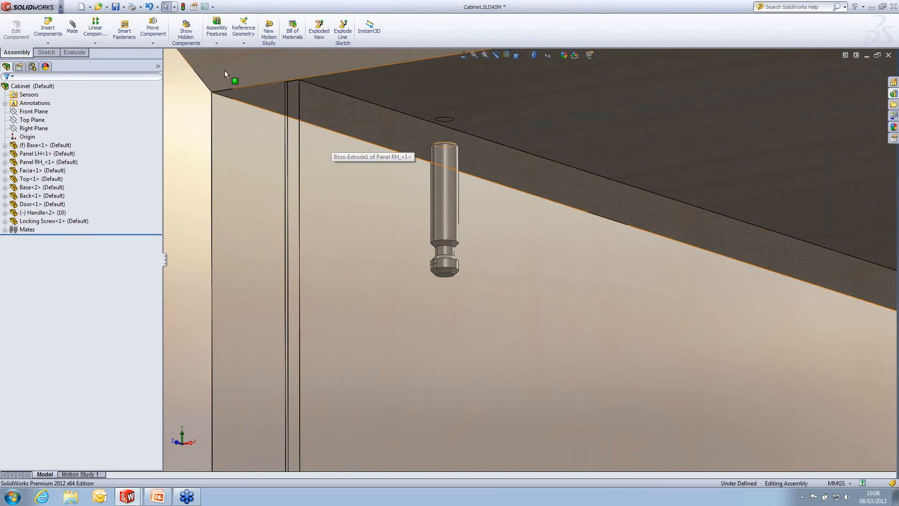
key("ctrl+s")
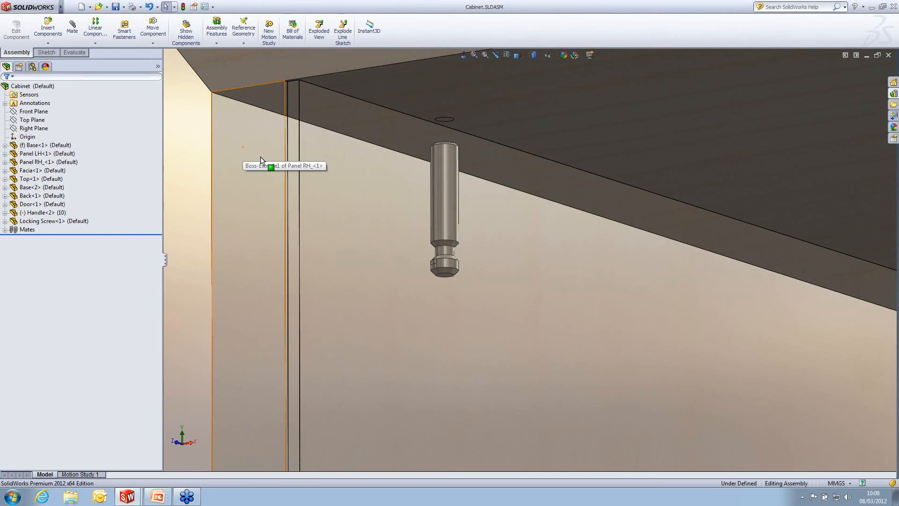
Step: Insert the Cam part into the cabinet assembly, placing it freely beside the locking screw
left_click(48, 28)
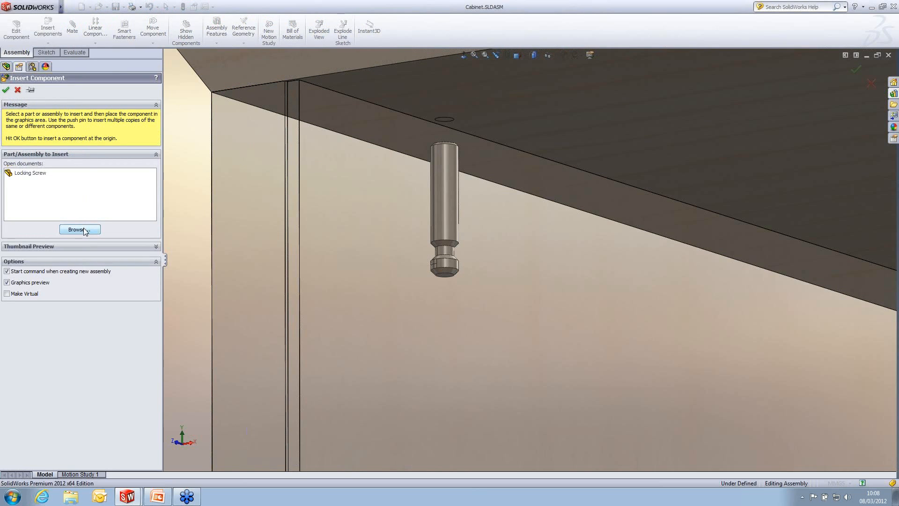
left_click(83, 228)
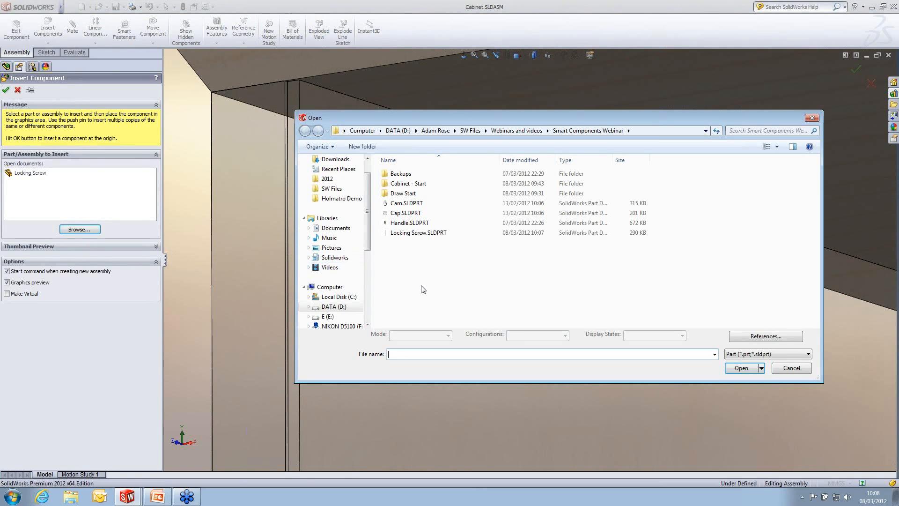
left_click(405, 203)
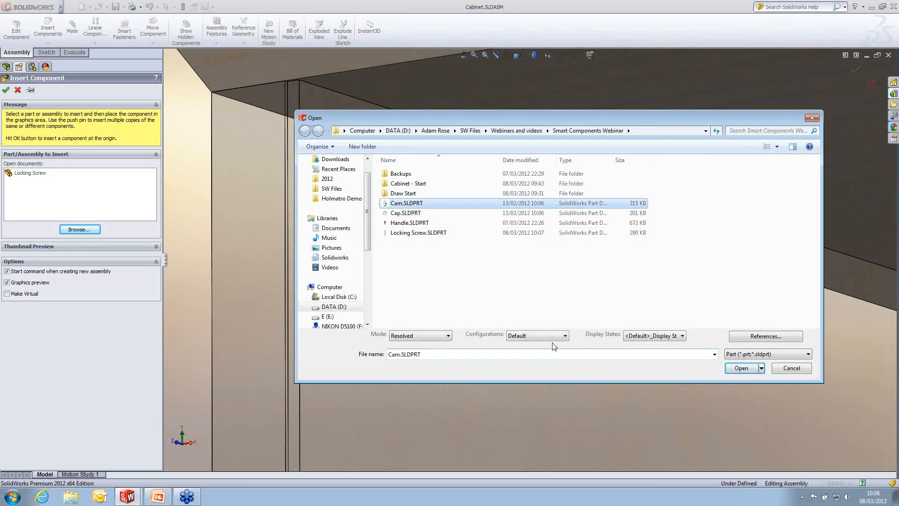
left_click(746, 370)
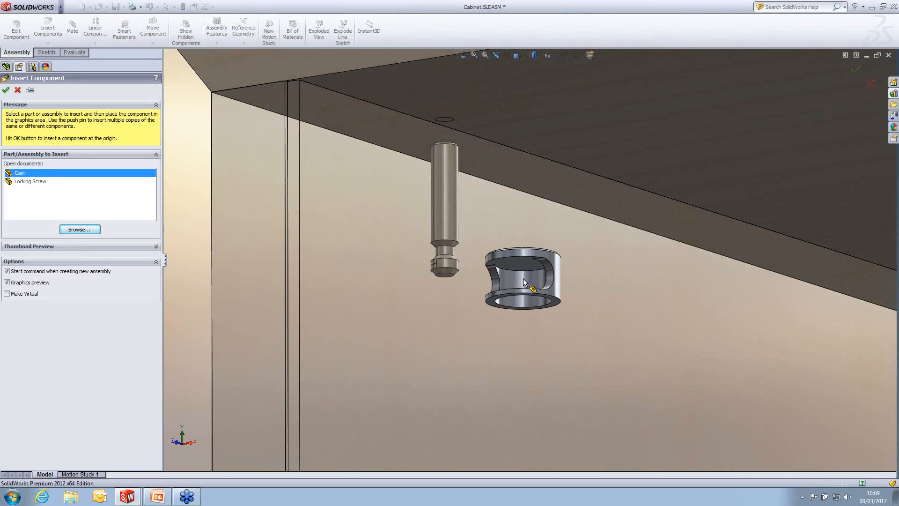
left_click(520, 278)
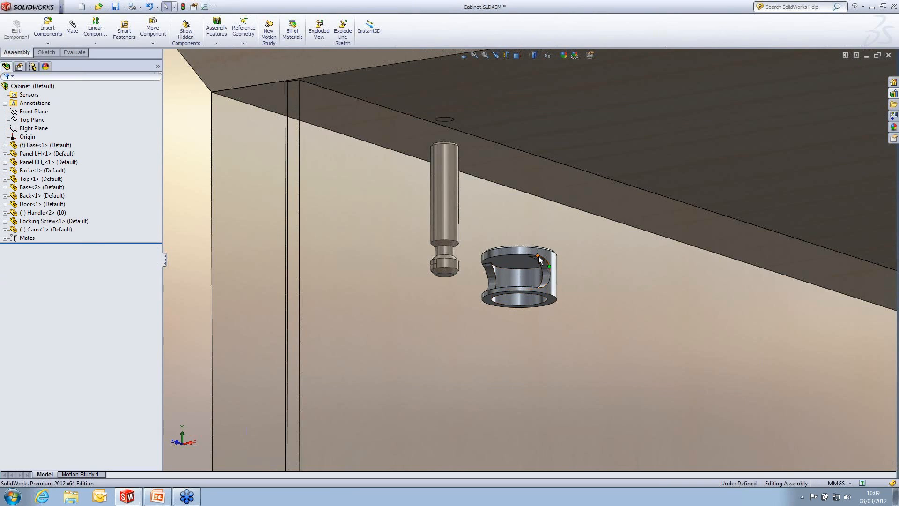
Step: Rotate the cam until its cross-slotted face points outward from the panel and its open side faces the screw
right_click_drag(520, 275, 508, 342)
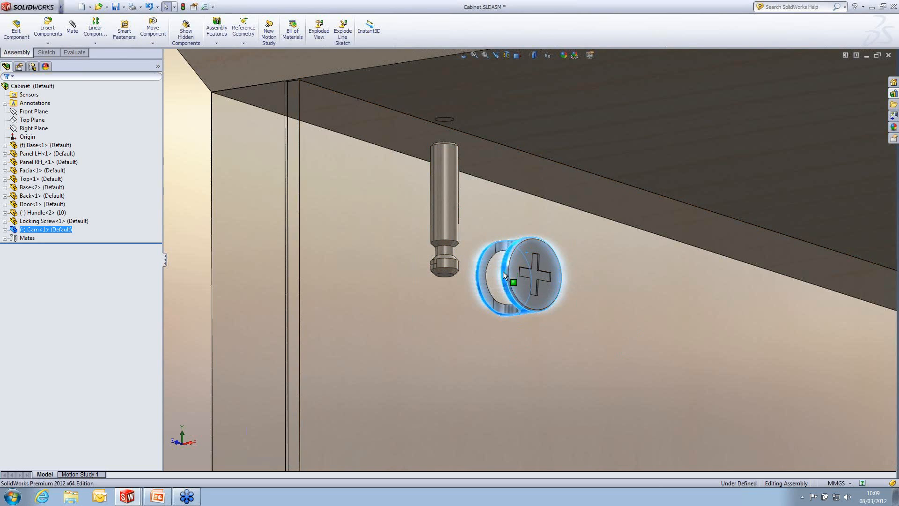
left_click(198, 244)
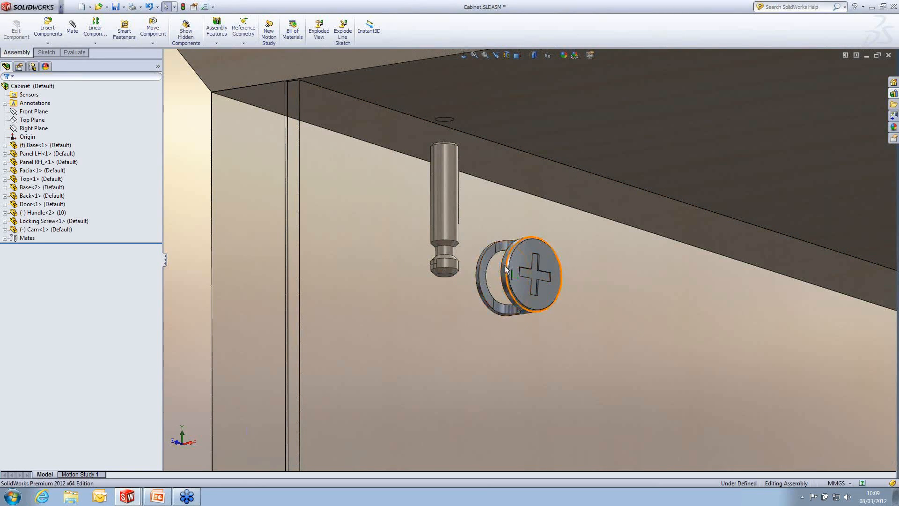
middle_click_drag(505, 265, 520, 264)
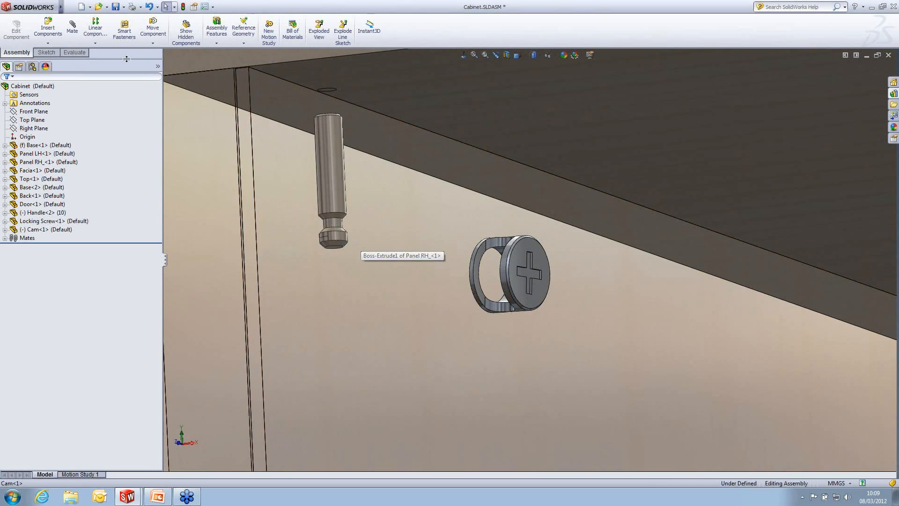
Step: Set up a Symmetric mate using the locking screw's Front Plane as the symmetry plane
left_click(72, 27)
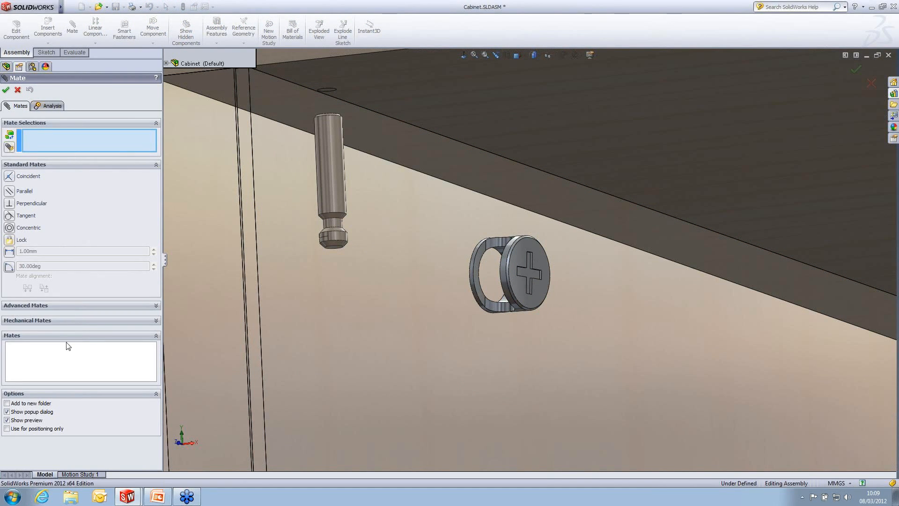
left_click(81, 306)
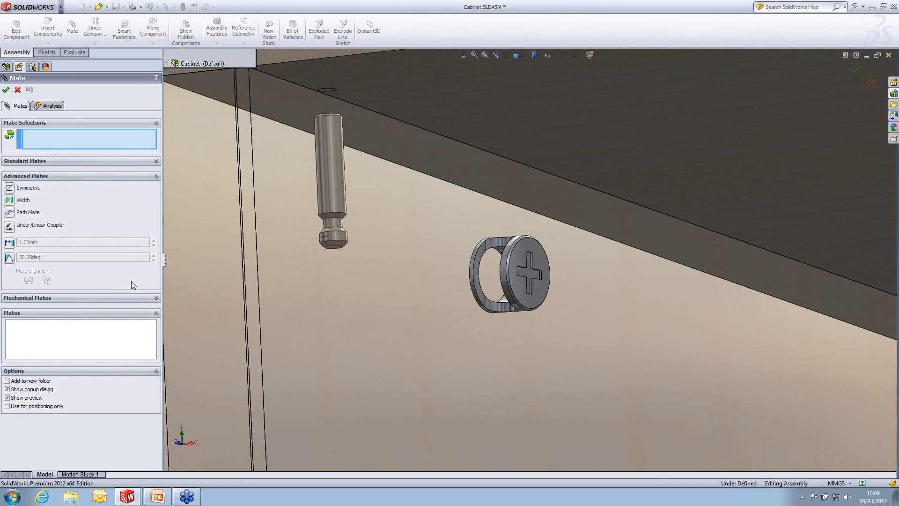
left_click(9, 189)
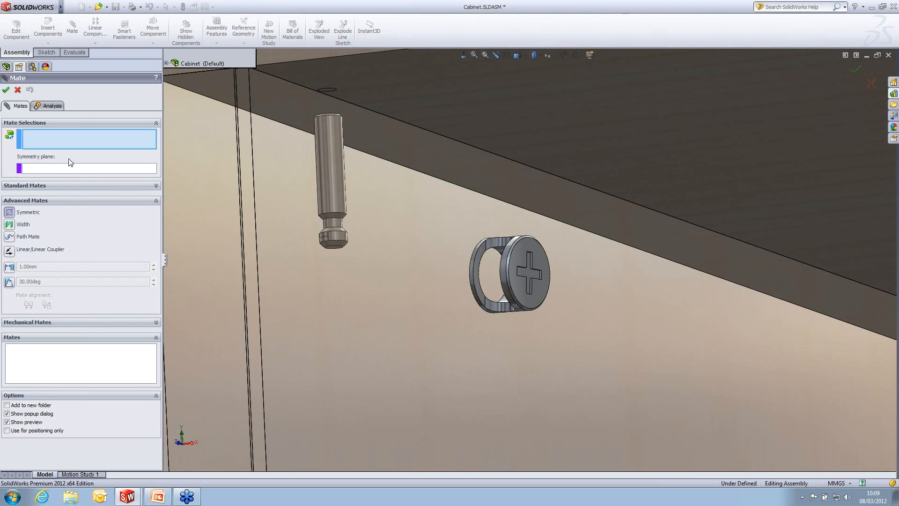
left_click(49, 171)
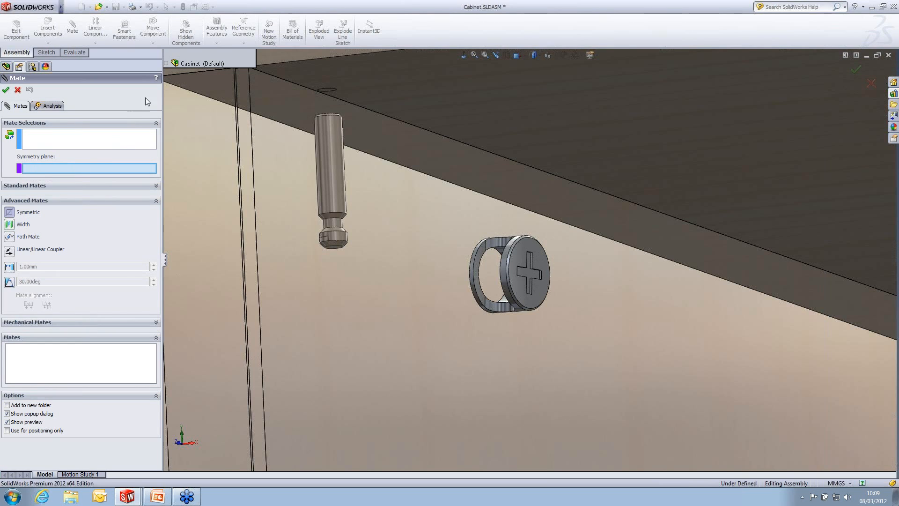
left_click(166, 63)
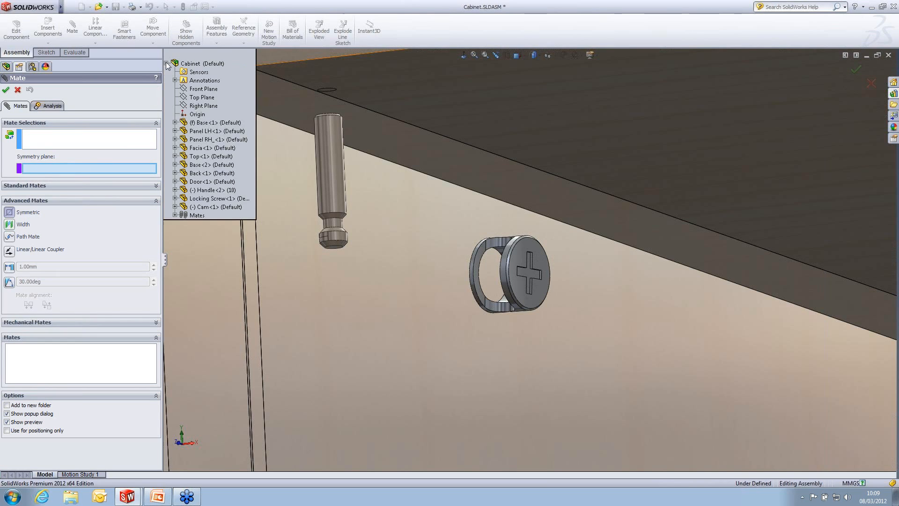
left_click(175, 198)
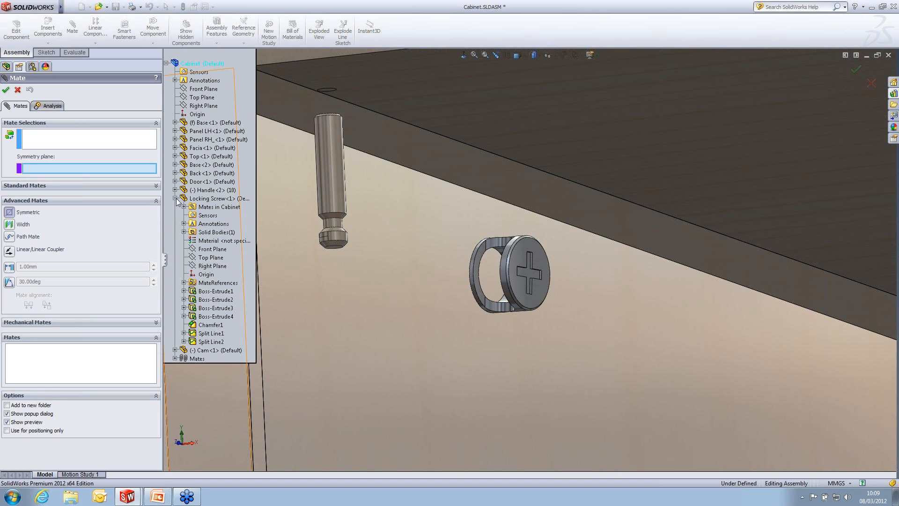
left_click(209, 251)
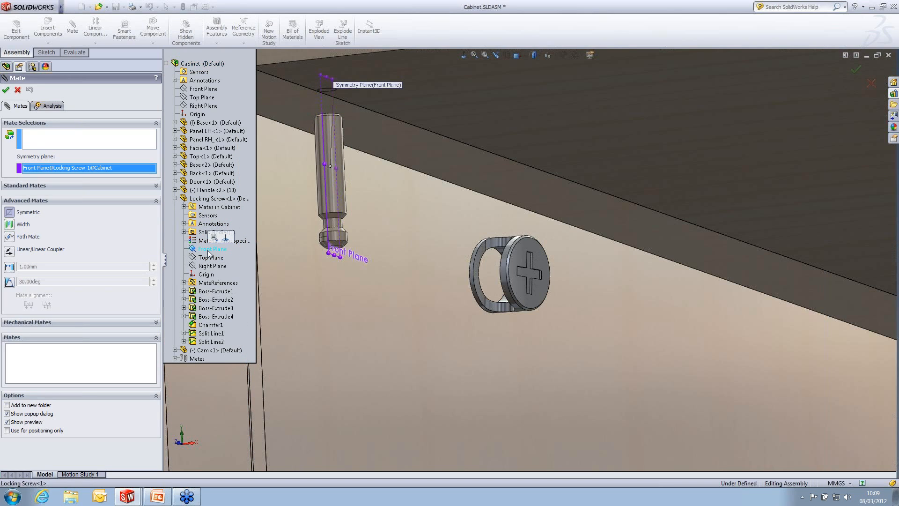
Step: Choose the cam's cross-slotted face and its opposite end face as the symmetric faces and accept the Symmetric mate
left_click(44, 134)
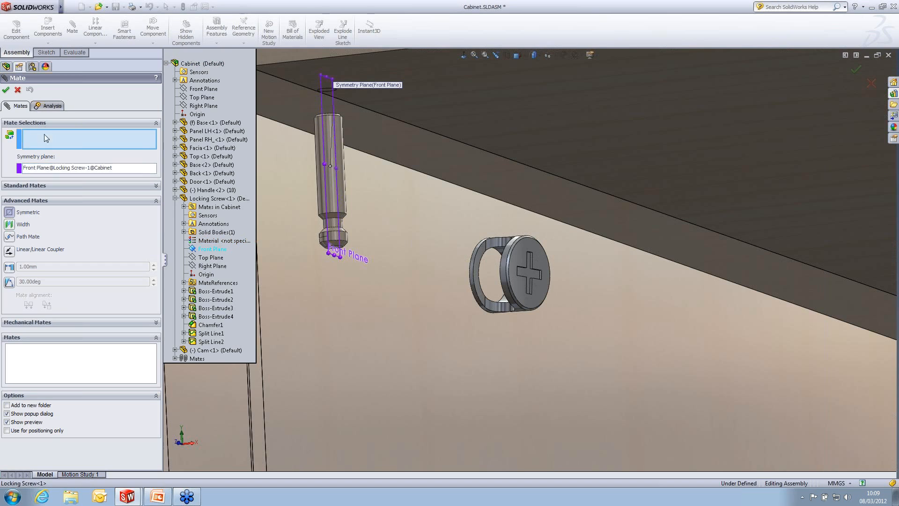
left_click(519, 253)
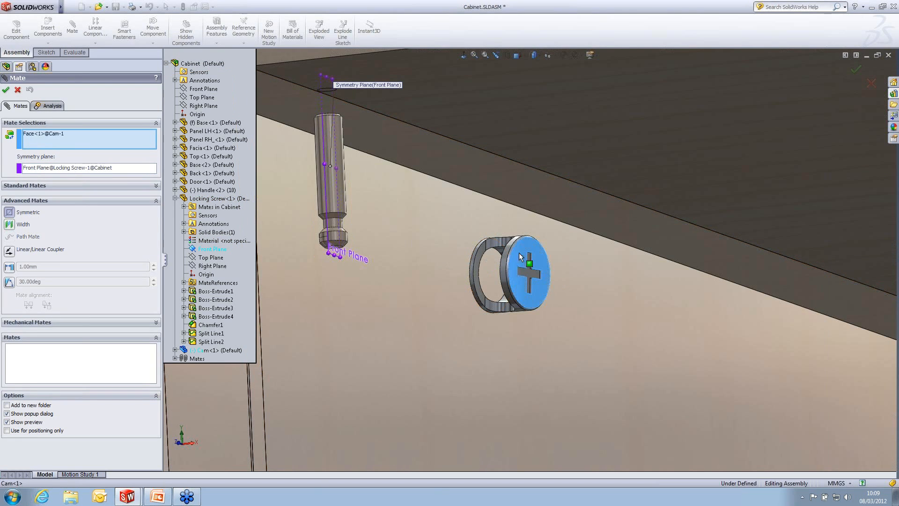
right_click(481, 249)
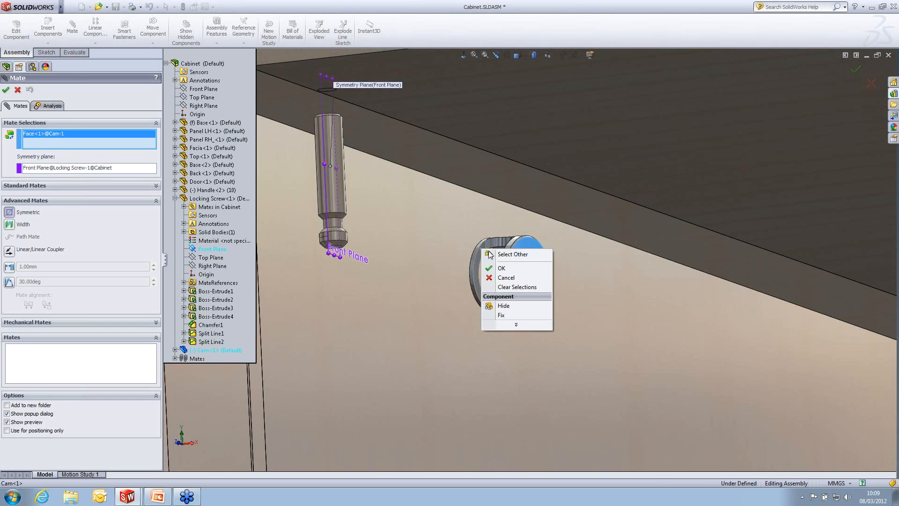
left_click(491, 254)
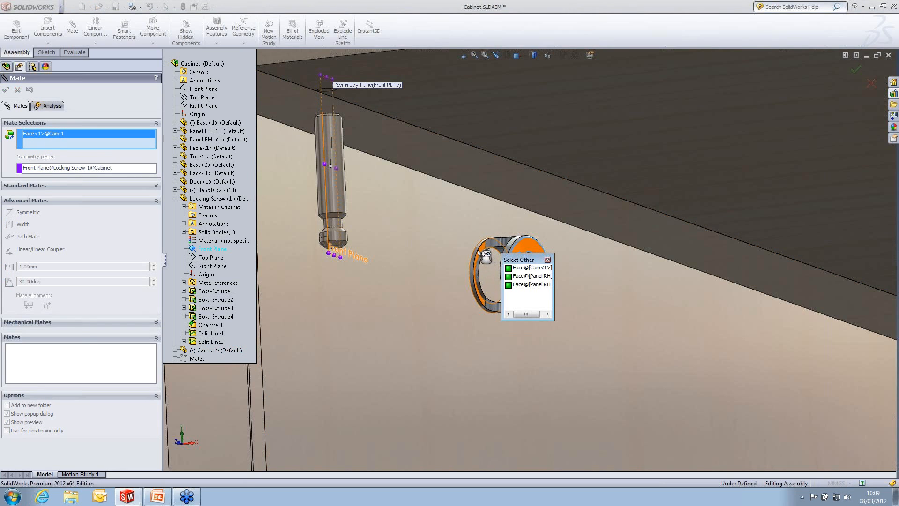
left_click(478, 249)
left_click(478, 249)
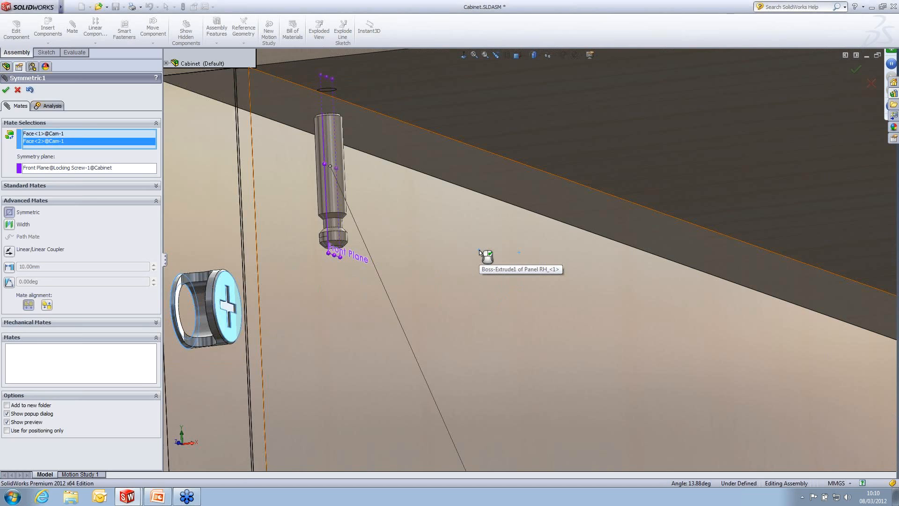
right_click(479, 251)
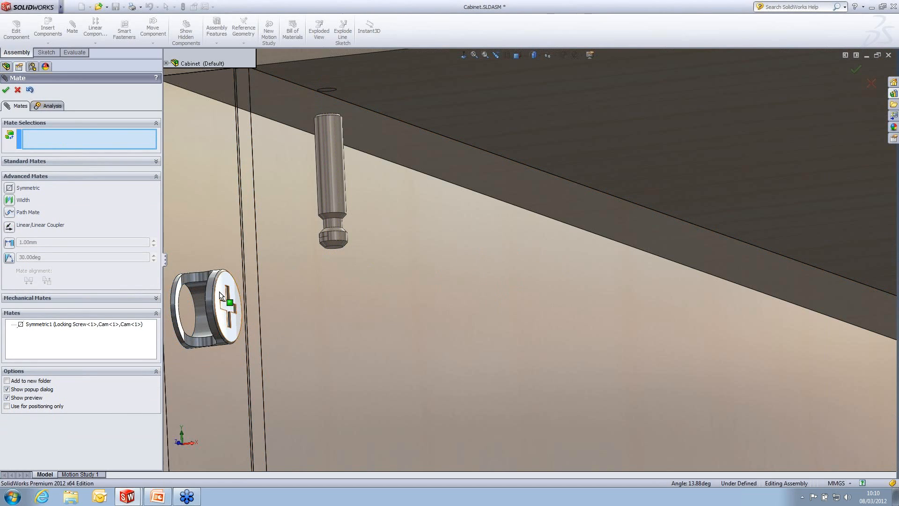
Step: Move the cam against the lower end of the locking screw, beside its narrow neck
left_click_drag(224, 291, 372, 234)
middle_click_drag(371, 234, 347, 240)
scroll(318, 238, "down", 4)
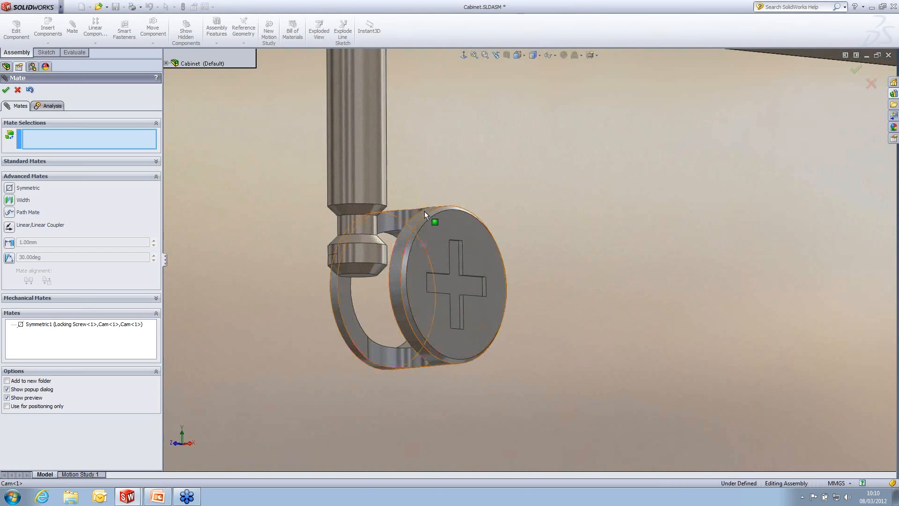
mouse_move(424, 212)
middle_mouse_down()
mouse_move(423, 232)
mouse_move(434, 210)
middle_mouse_up()
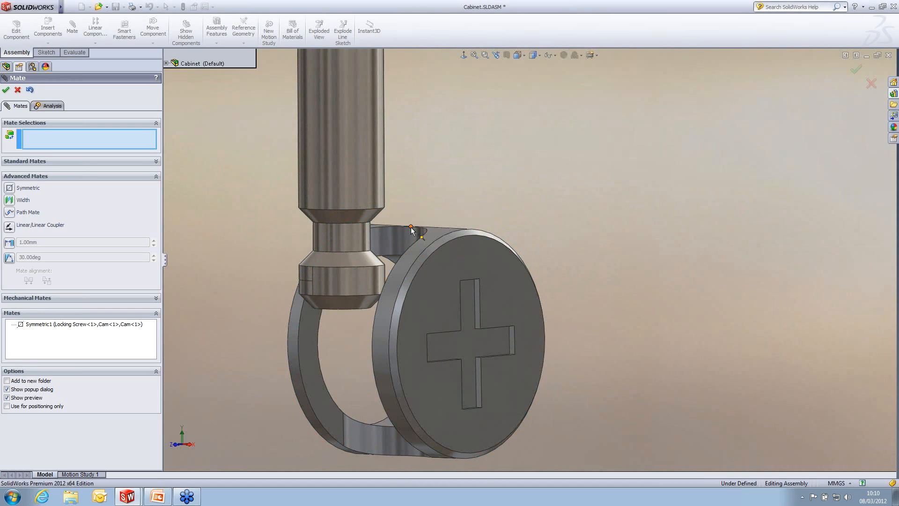
Step: Add a Coincident mate between the point on the cam's upper slot edge and the locking screw's neck face, and test the cam's movement
left_click(411, 227)
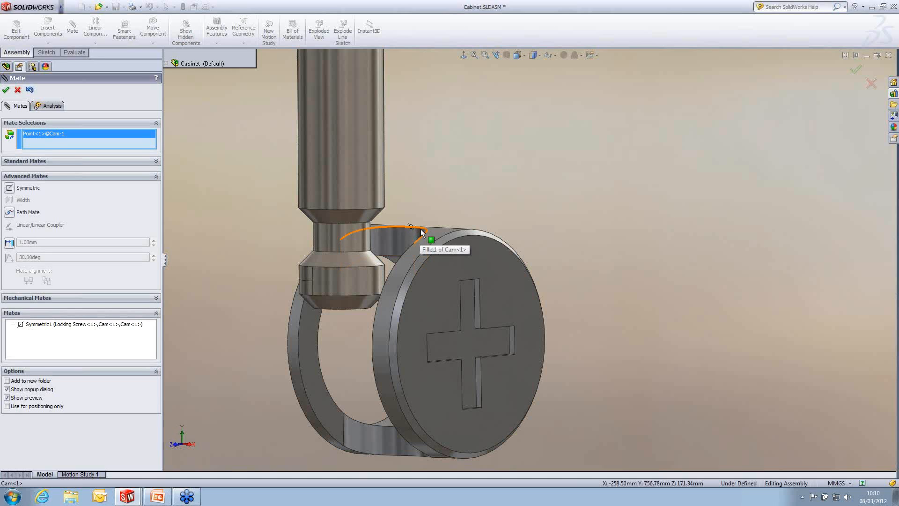
left_click(354, 237)
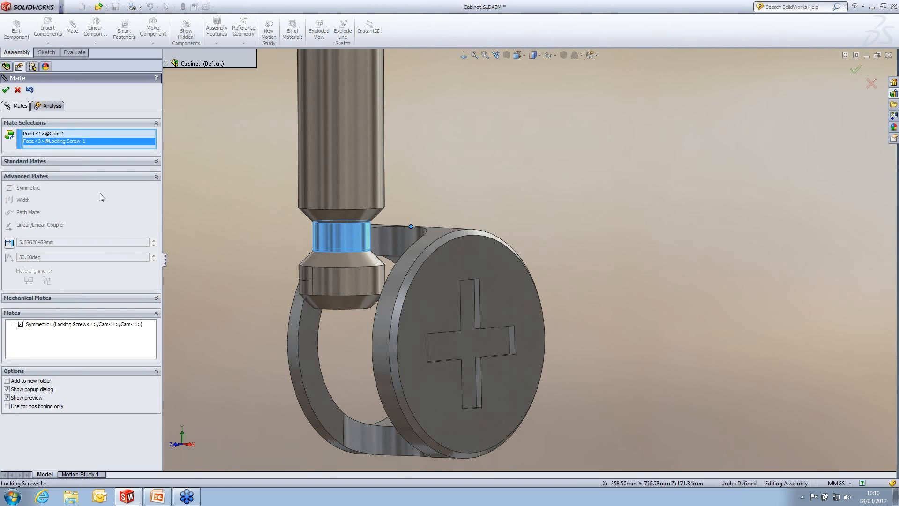
left_click(160, 178)
left_click(156, 162)
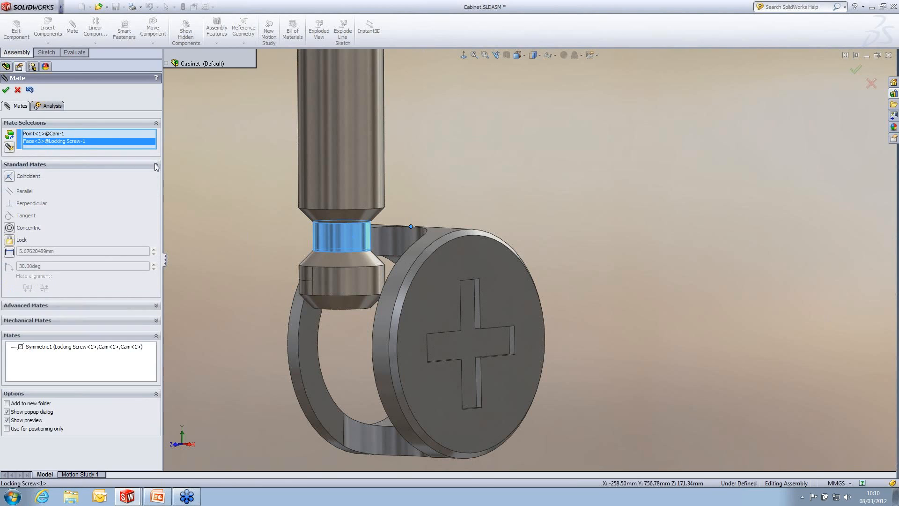
left_click(9, 177)
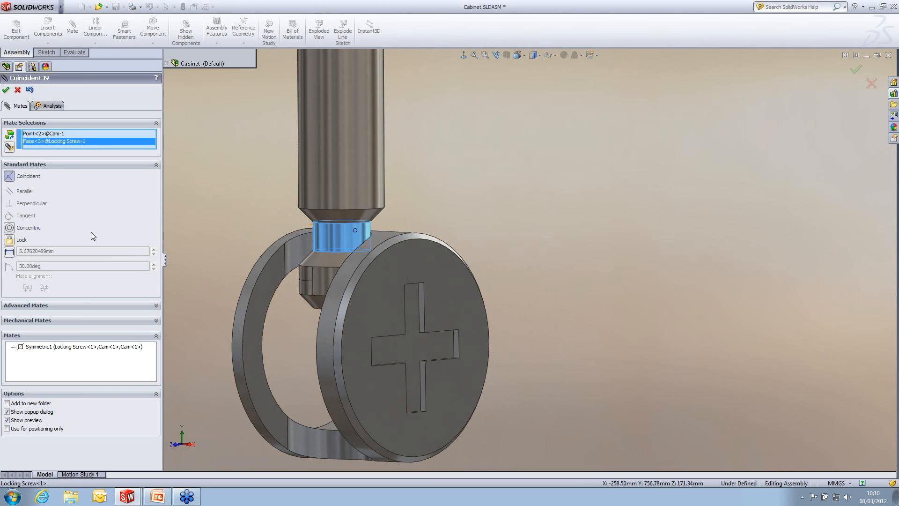
left_click(5, 90)
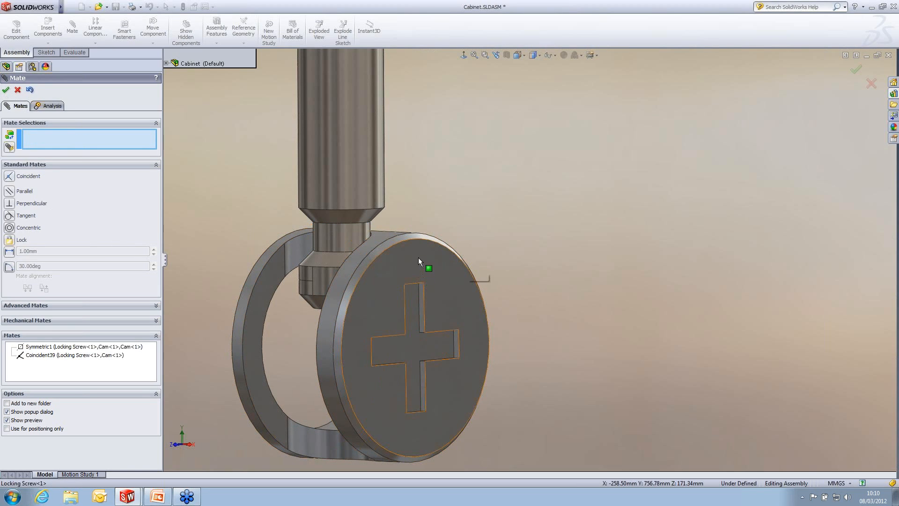
mouse_move(418, 261)
left_mouse_down()
mouse_move(431, 254)
mouse_move(428, 270)
mouse_move(414, 270)
mouse_move(422, 266)
left_mouse_up()
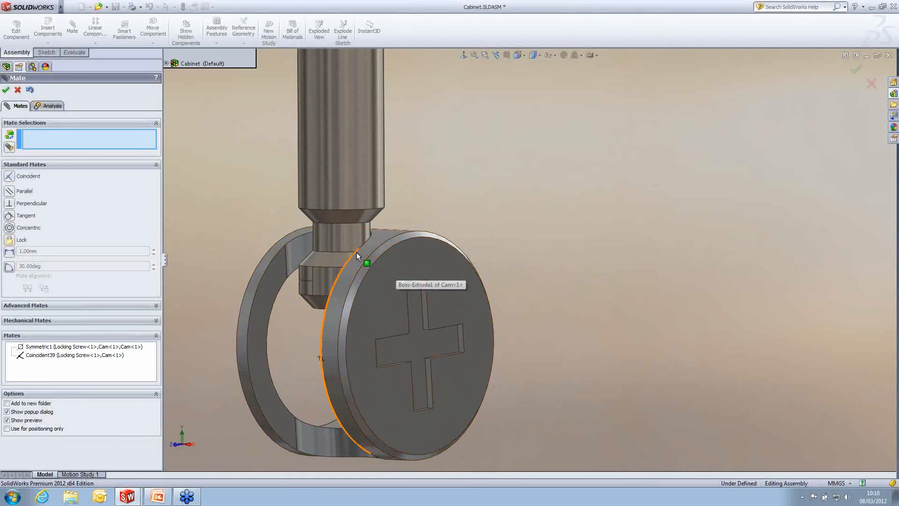
Step: Add a 30.5 mm Distance mate between the cam's Right Plane and the underside face of the cabinet top
left_click(167, 63)
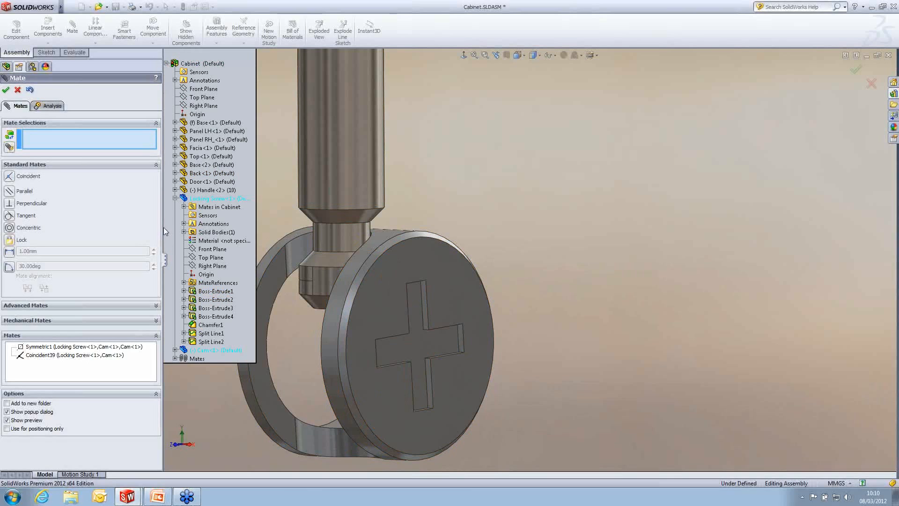
left_click(175, 198)
left_click(174, 207)
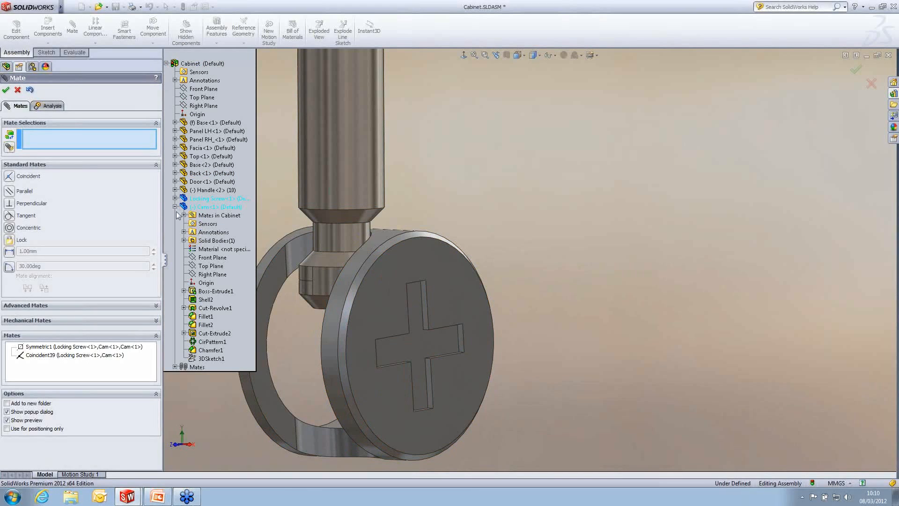
left_click(214, 276)
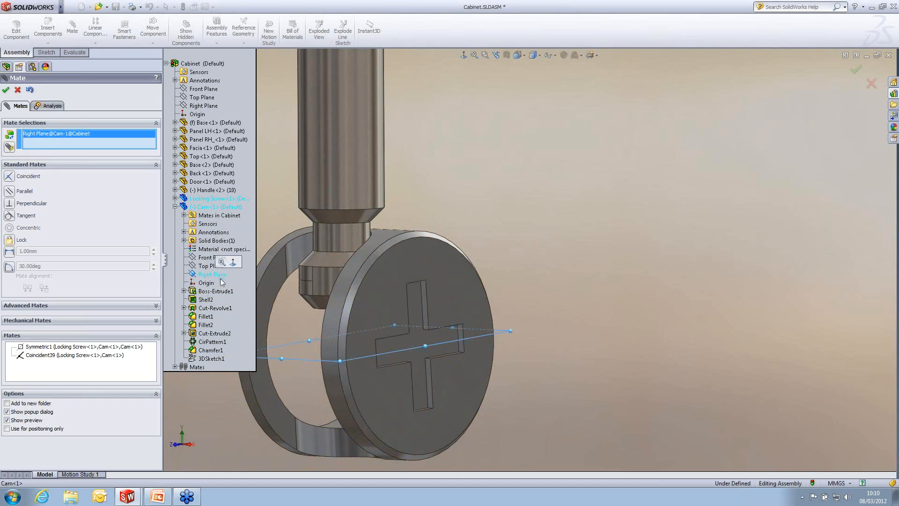
scroll(537, 209, "up", 3)
middle_click_drag(536, 205, 539, 179)
scroll(544, 149, "up", 2)
left_click(556, 100)
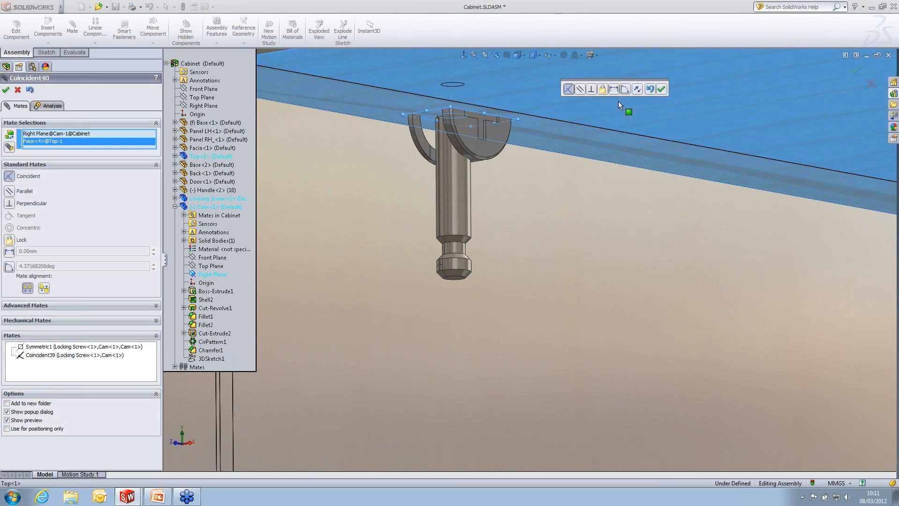
left_click(614, 89)
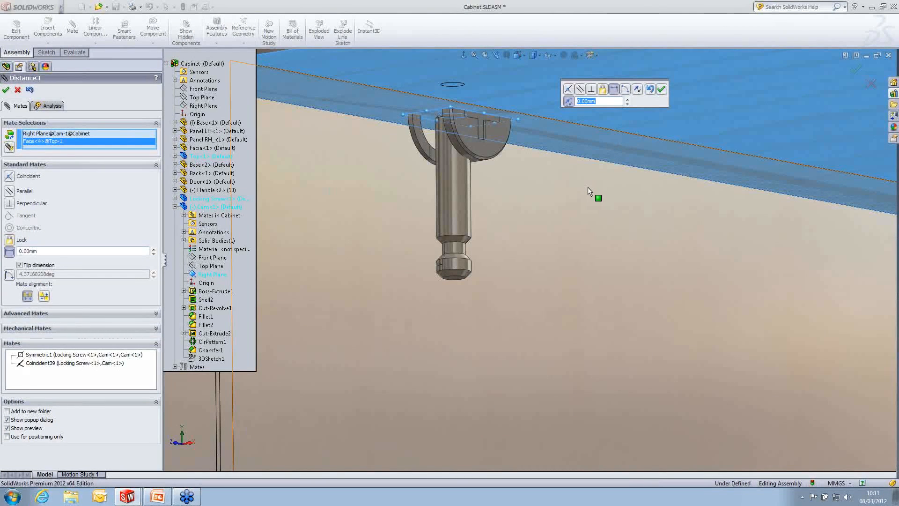
type("30.5")
key("Return")
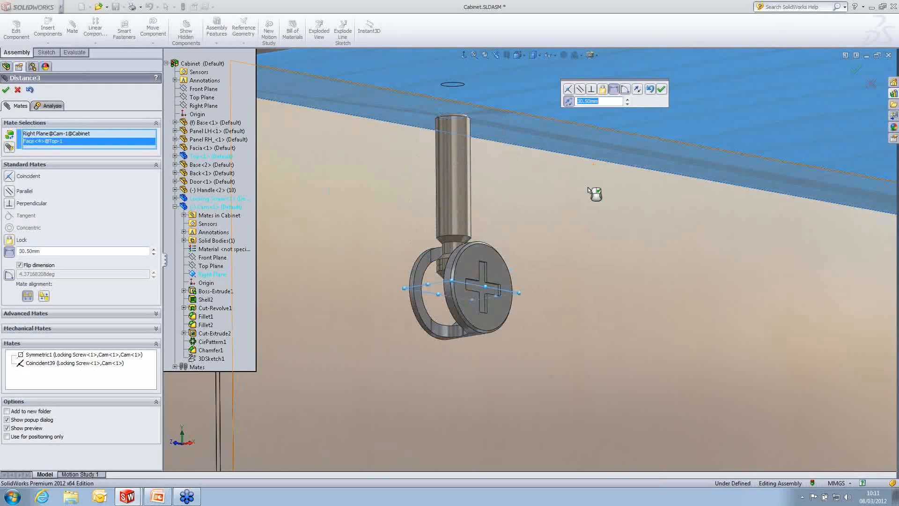
right_click(588, 187)
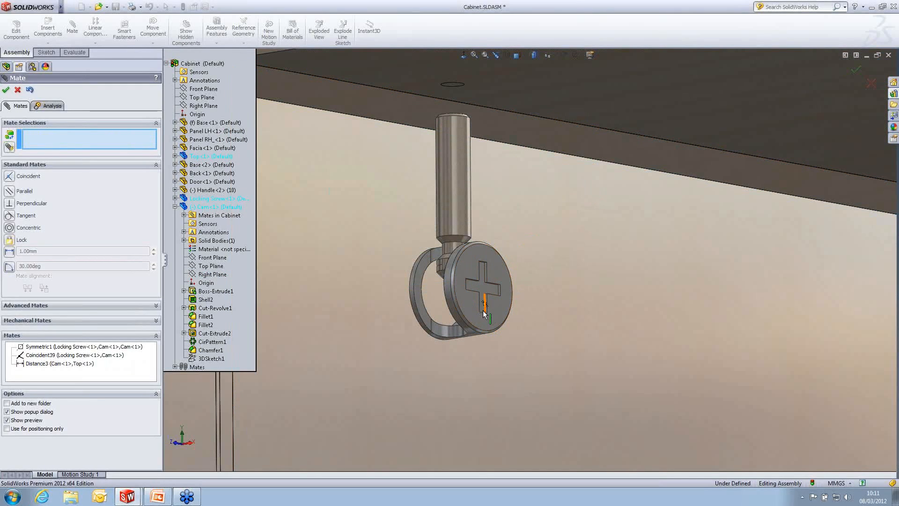
left_click(6, 90)
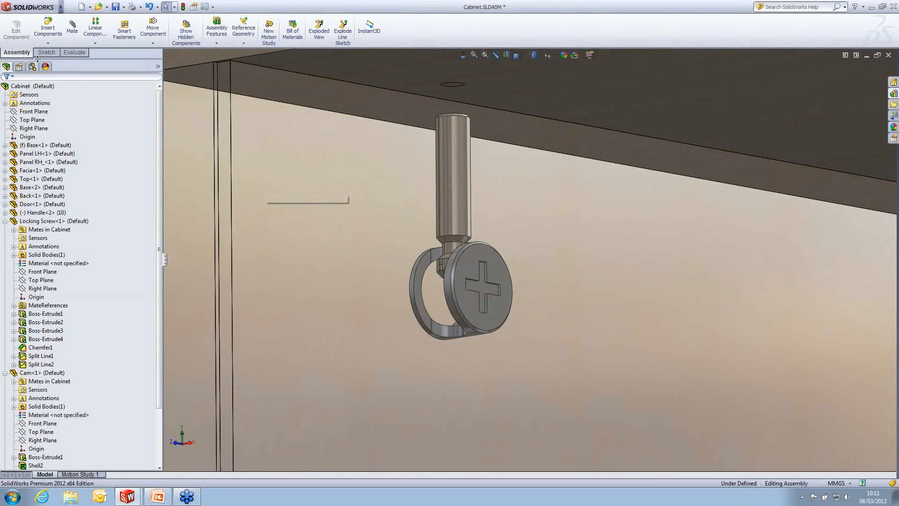
Step: Insert Cap.SLDPRT beside the cam and rotate it so its closed face tilts away from the cam
left_click(48, 29)
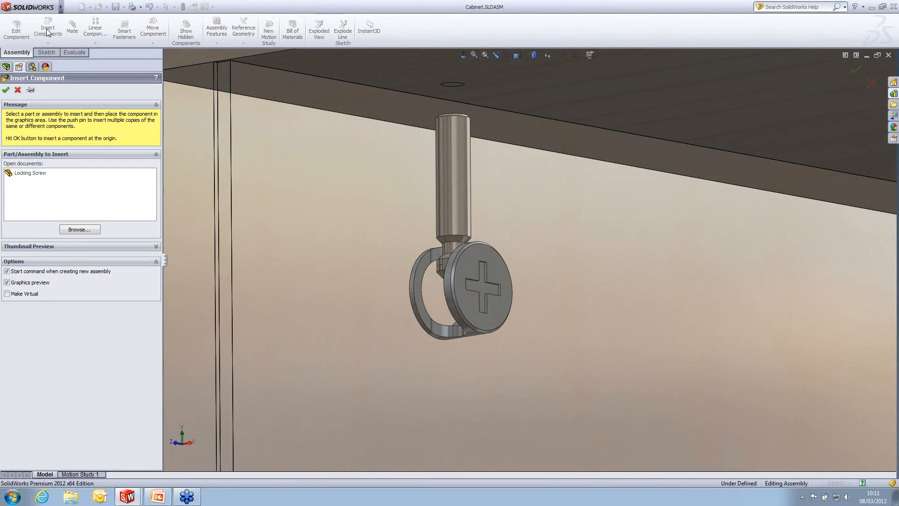
left_click(74, 230)
left_click(406, 214)
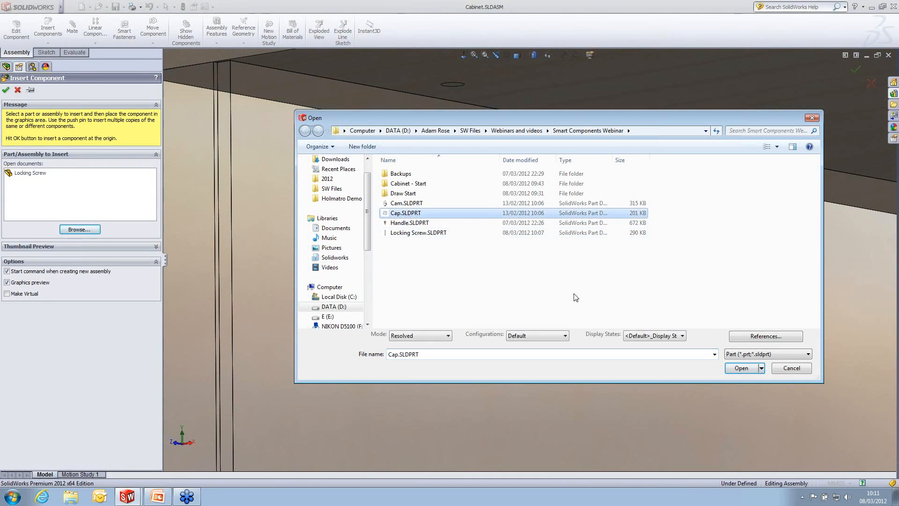
left_click(745, 368)
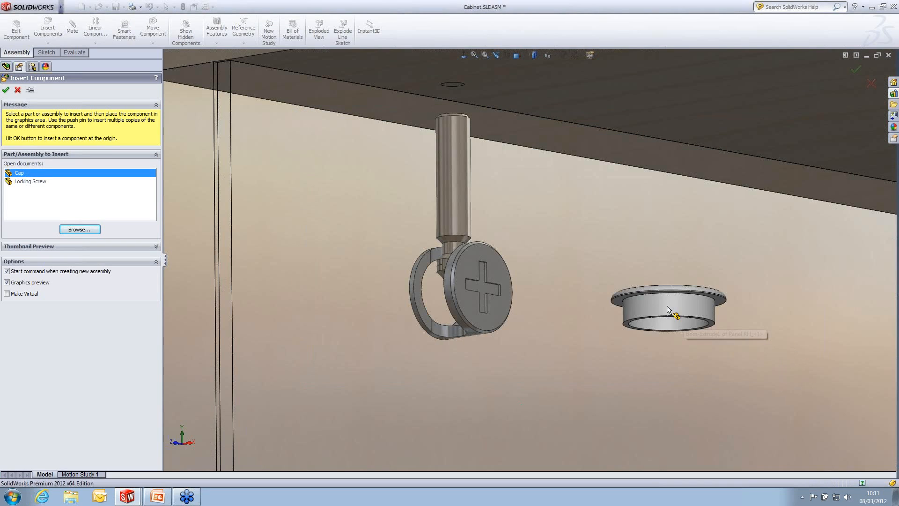
left_click(598, 255)
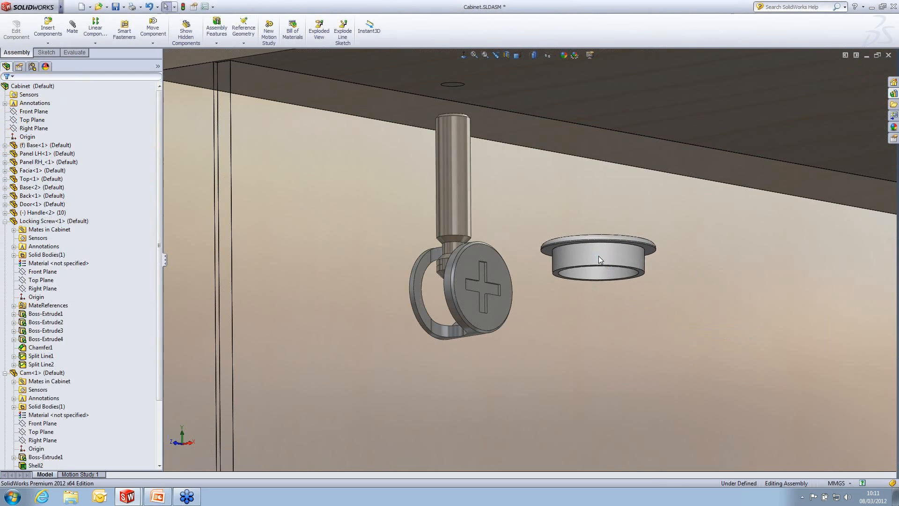
left_click_drag(605, 253, 601, 277)
right_click_drag(600, 277, 678, 396)
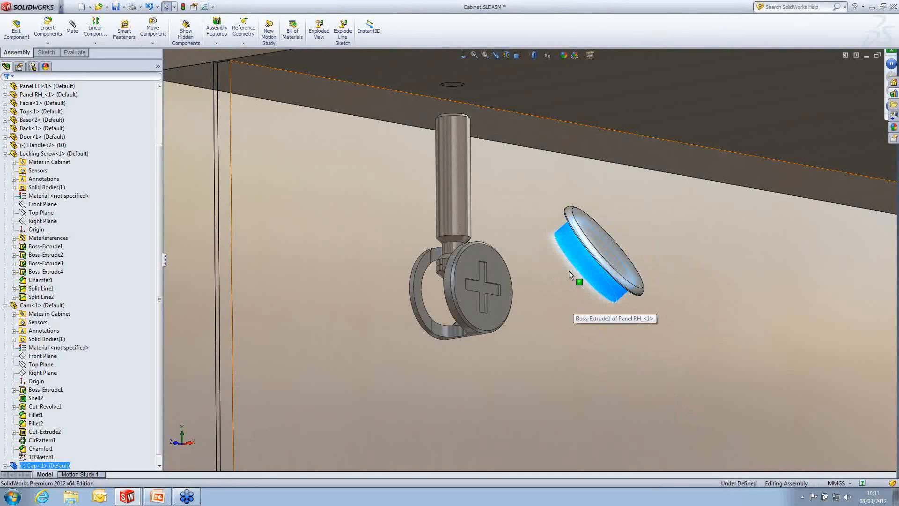
Step: Add a Concentric mate between the cap's cylindrical face and the cam's round outer face, and bring the cap close to the cam
left_click(455, 254, "ctrl")
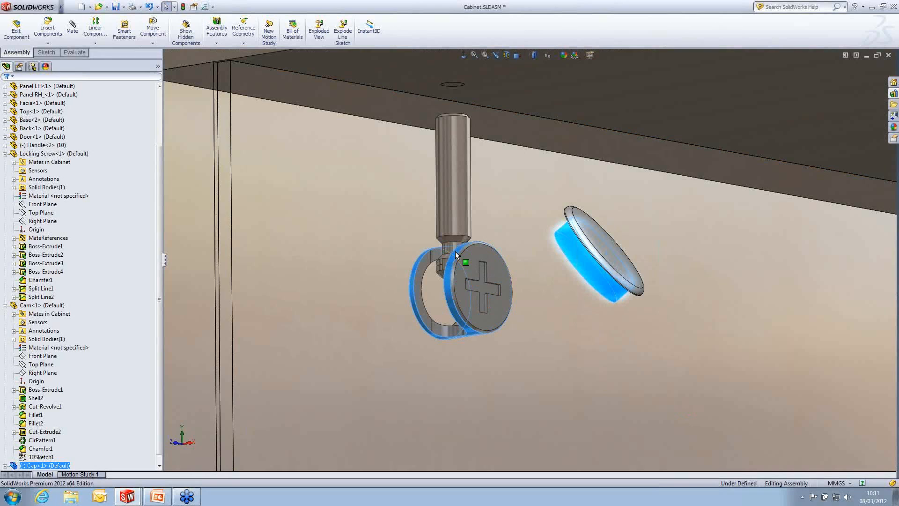
left_click(534, 198)
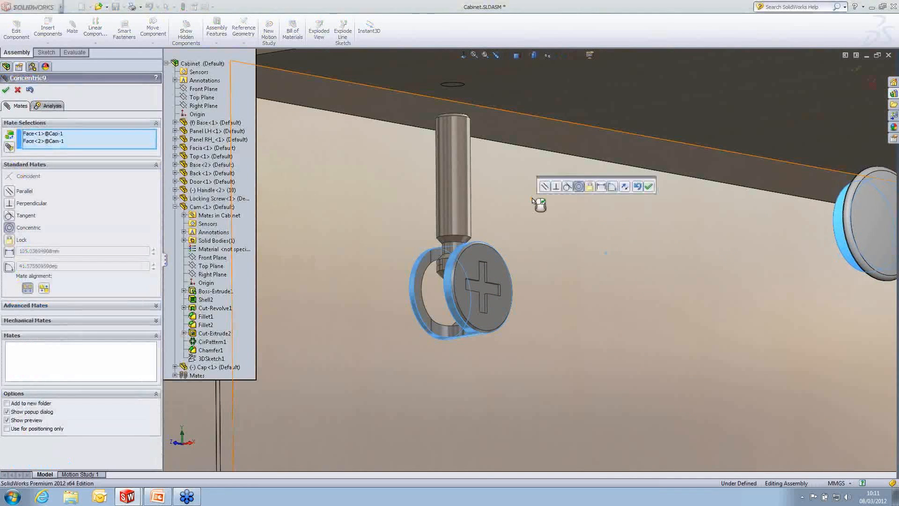
left_click(648, 186)
left_click_drag(866, 216, 532, 266)
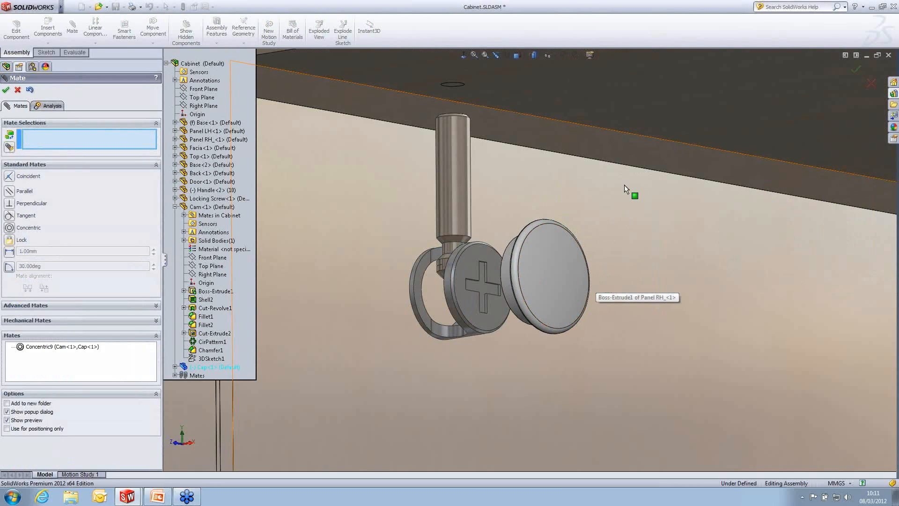
Step: Add a Coincident mate between the RH panel's face and the circular edge on the inner side of the cap's flange
left_click(597, 191)
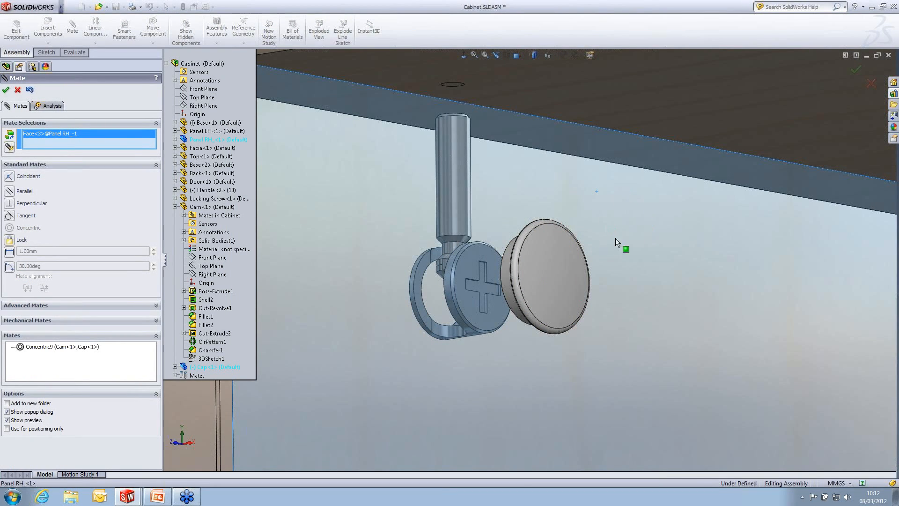
middle_click_drag(616, 232, 716, 242)
scroll(716, 242, "down", 3)
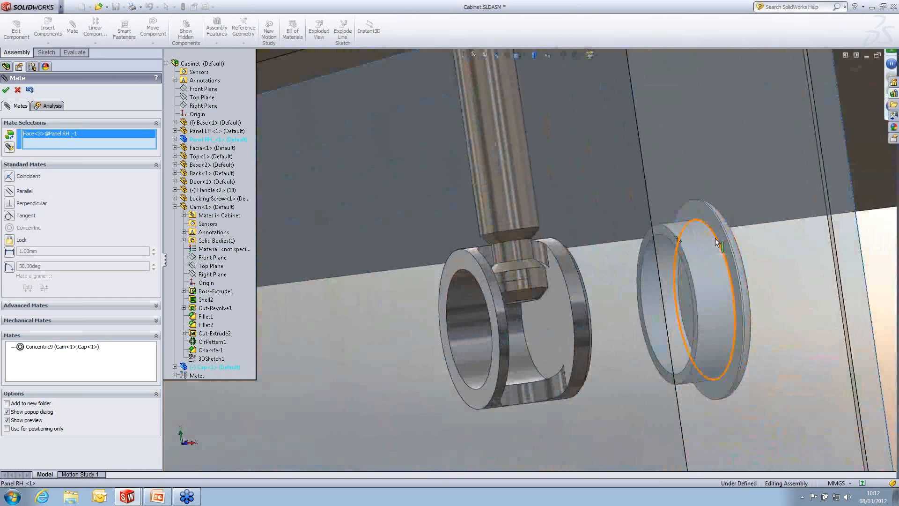
left_click(716, 242)
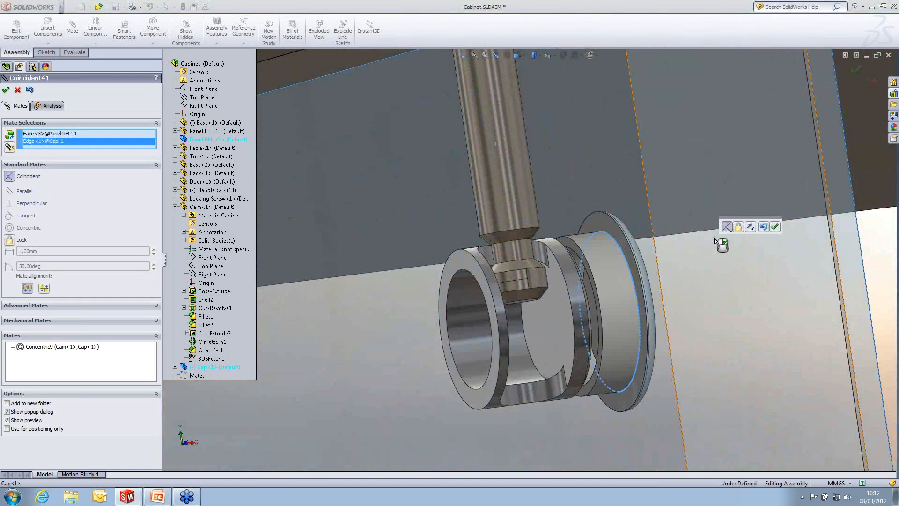
right_click(714, 239)
scroll(689, 257, "up", 2)
middle_click_drag(685, 261, 824, 273)
scroll(717, 245, "down", 2)
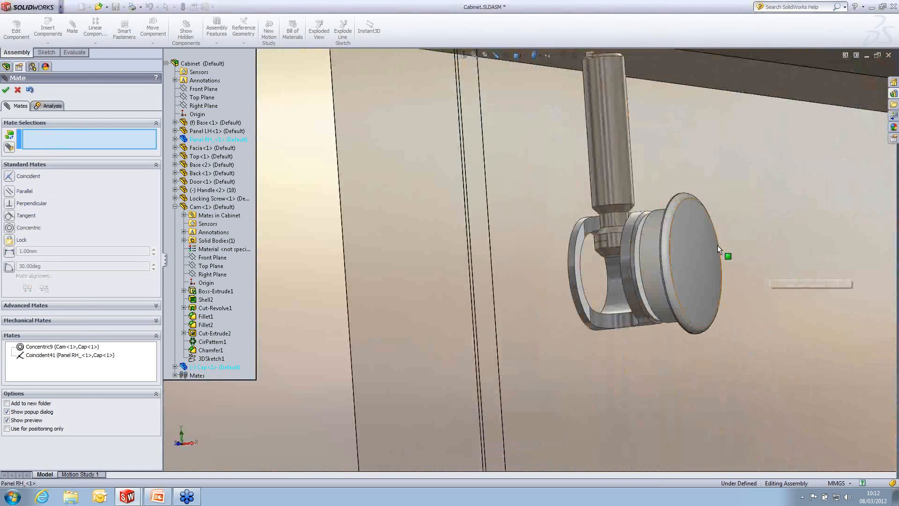
middle_click_drag(717, 245, 696, 249)
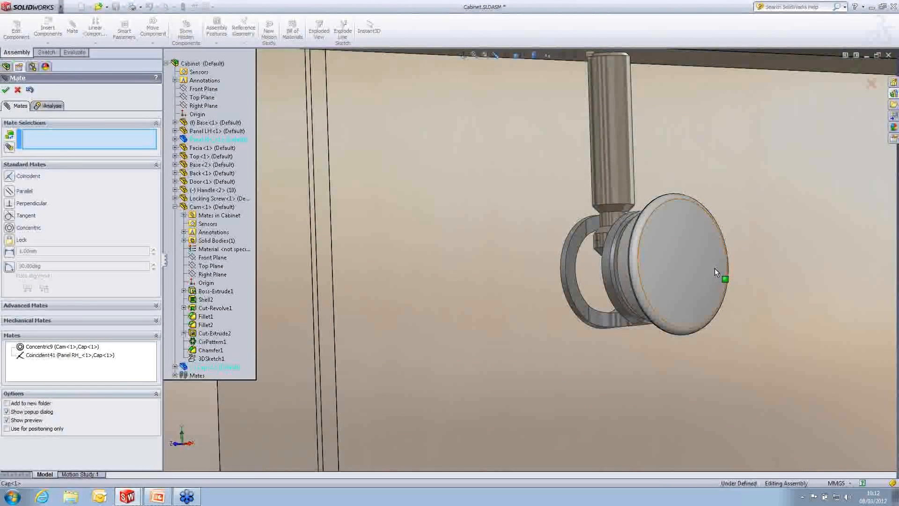
left_click(6, 91)
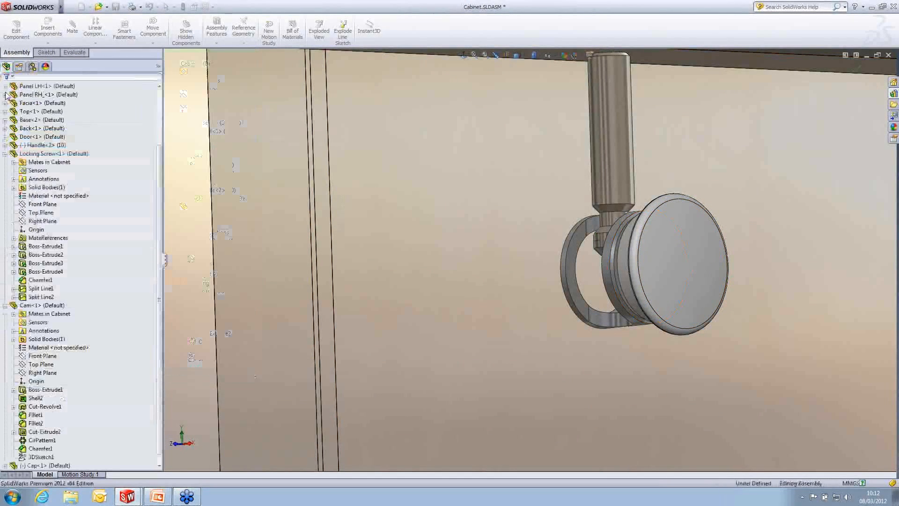
Step: Collapse the locking screw and cam entries in the assembly's feature tree
left_click(5, 154)
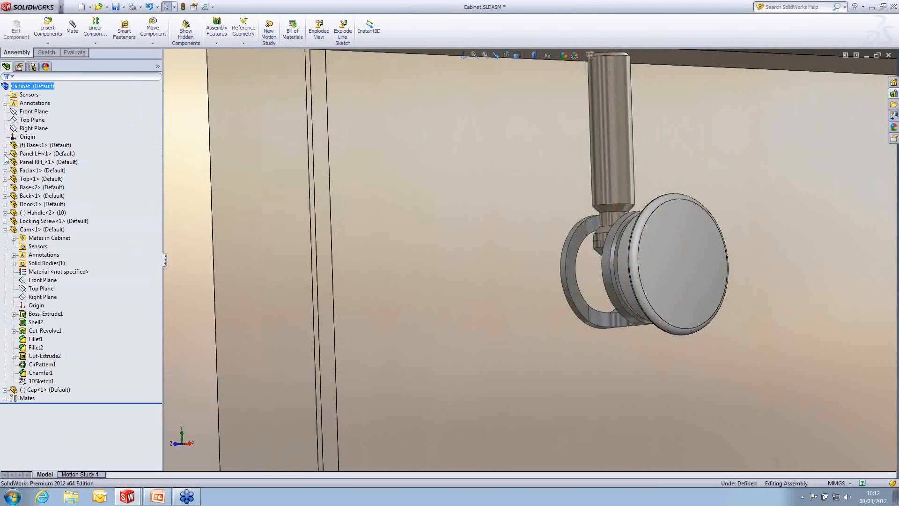
left_click(5, 229)
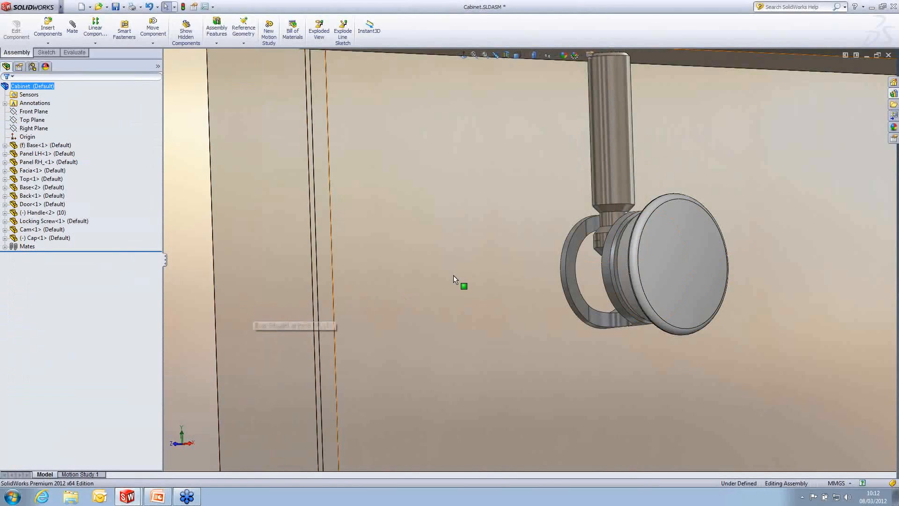
scroll(457, 269, "up", 3)
scroll(618, 262, "down", 2)
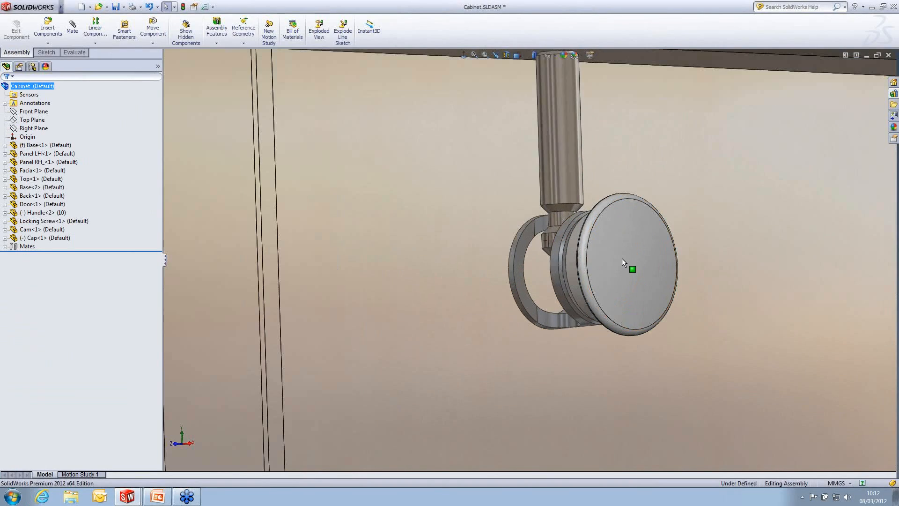
scroll(608, 243, "up", 1)
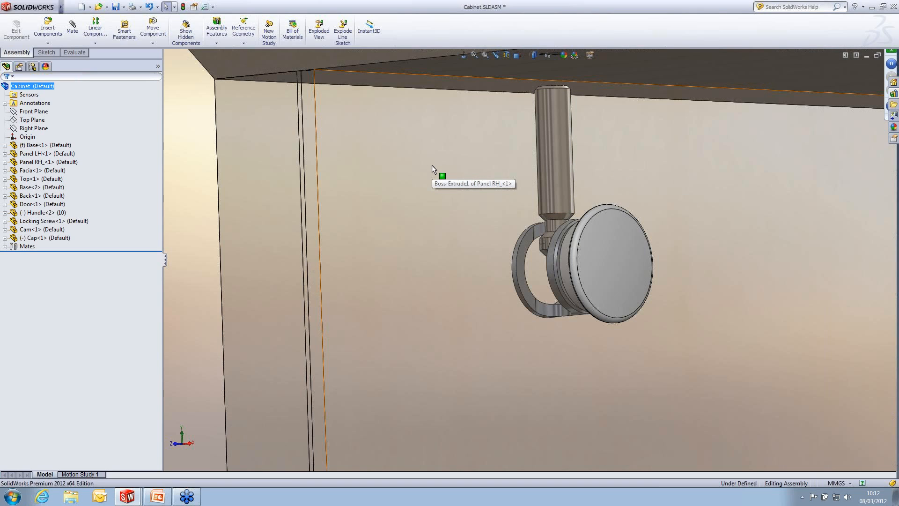
Step: Turn off the transparency of the RH panel and clear the selection
left_click(462, 172)
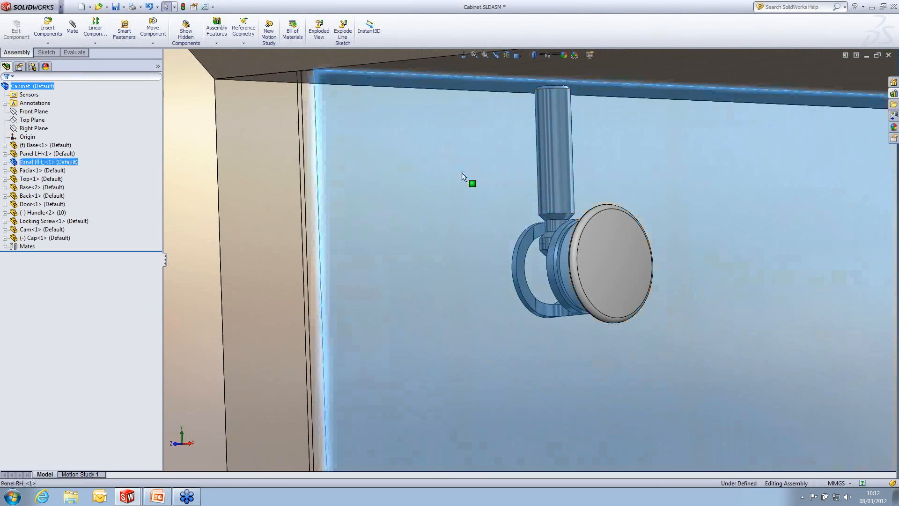
right_click(461, 173)
left_click(502, 141)
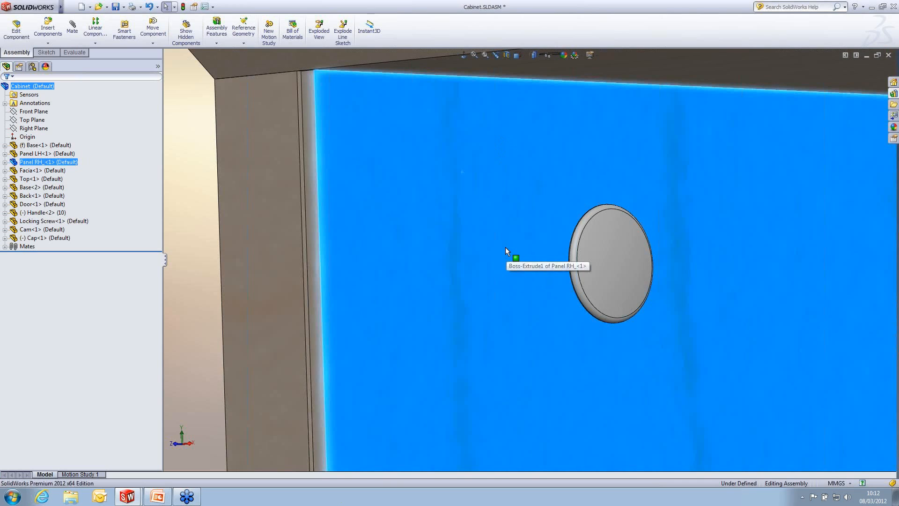
left_click(187, 171)
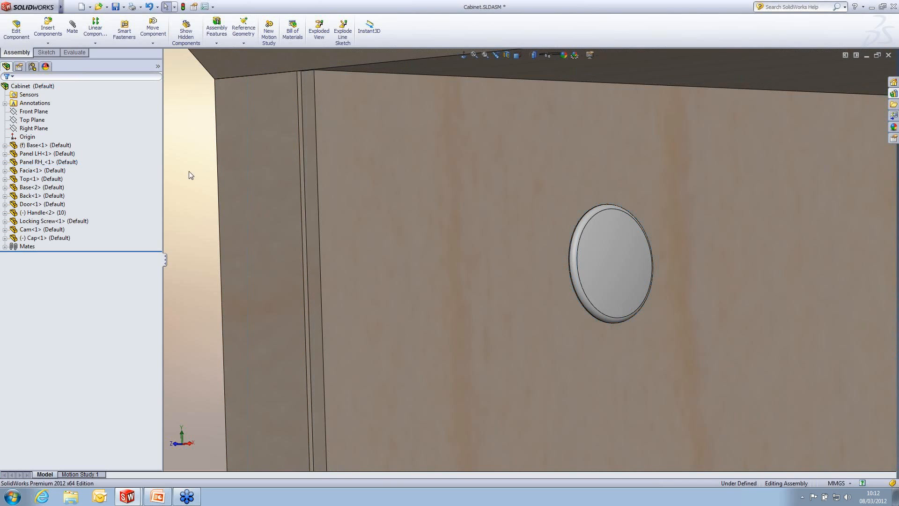
Step: Edit the RH panel within the assembly, expand its features, and start a new sketch on the face around the cap
left_click(378, 159)
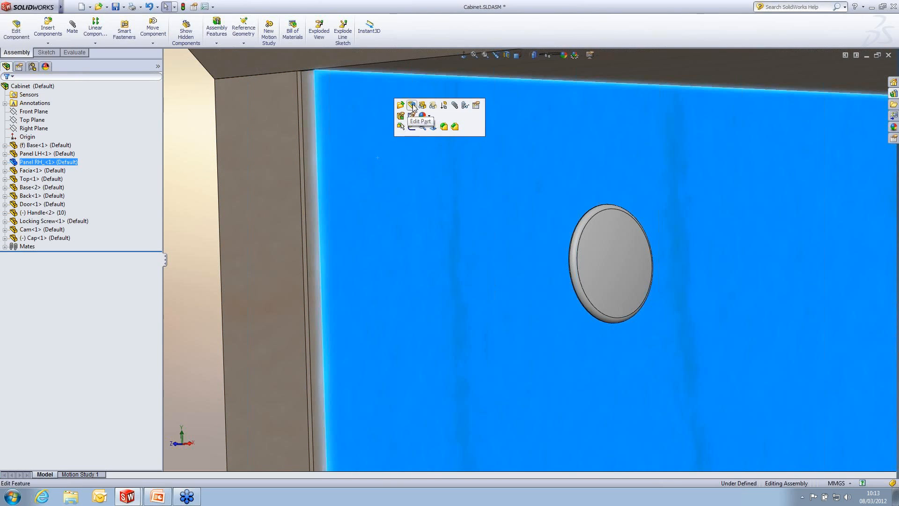
left_click(412, 106)
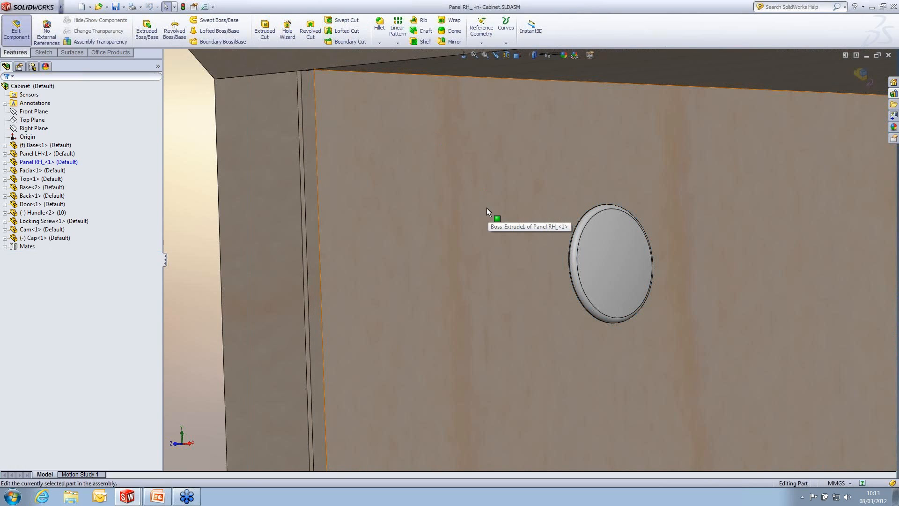
left_click(17, 163)
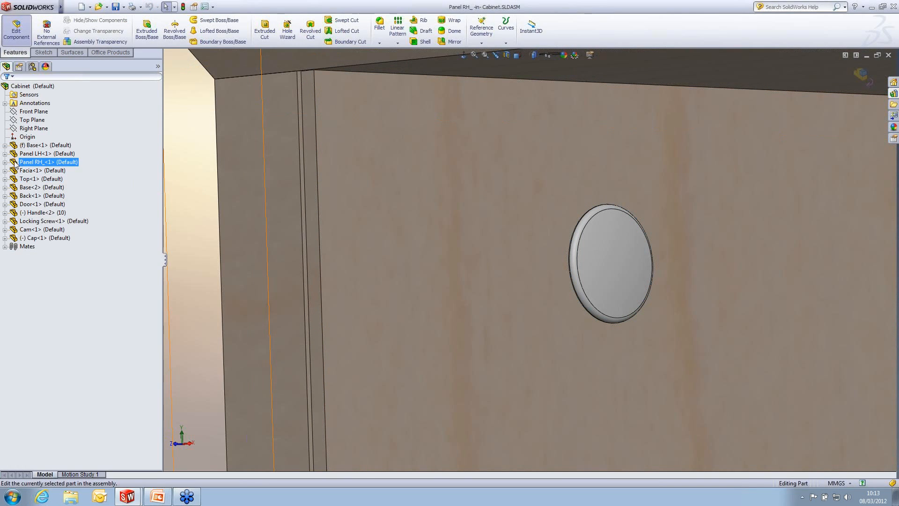
left_click(4, 162)
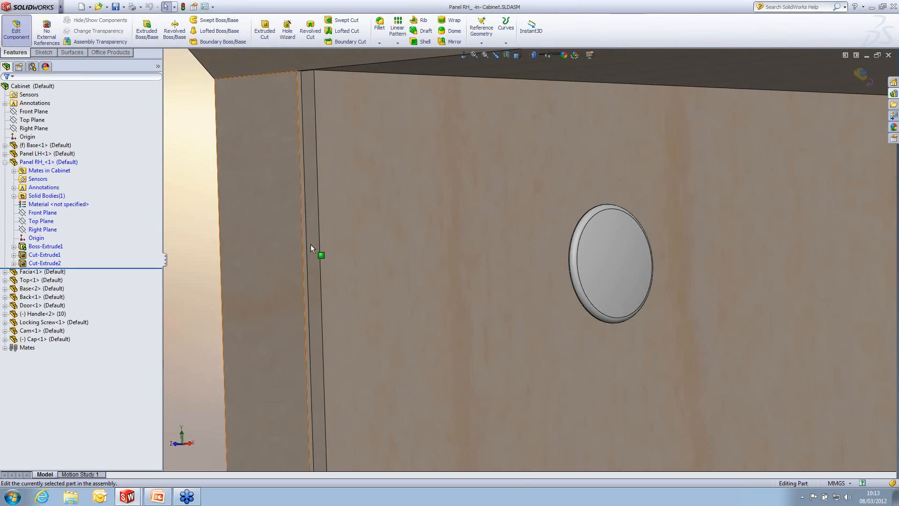
left_click(460, 186)
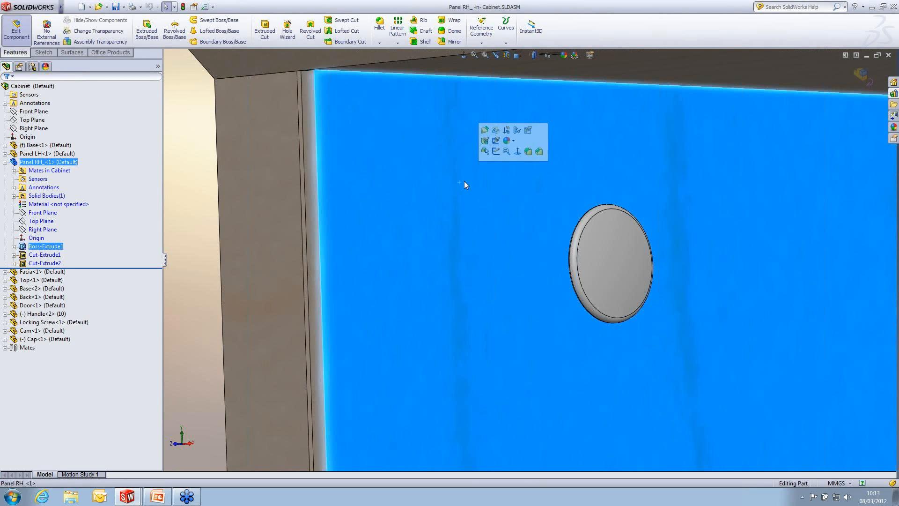
left_click(495, 151)
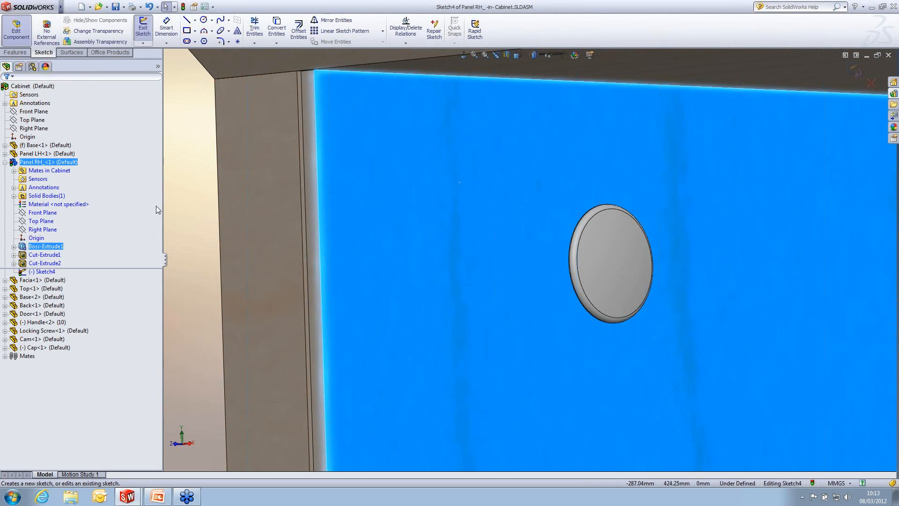
Step: Expand the RH panel's solid bodies, show the display pane and hide the panel's solid body to expose the fittings
left_click(198, 200)
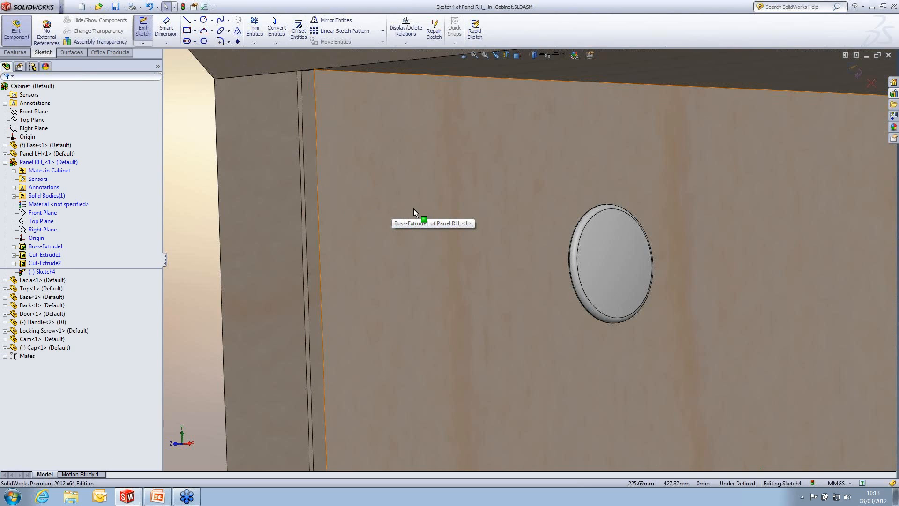
left_click(13, 196)
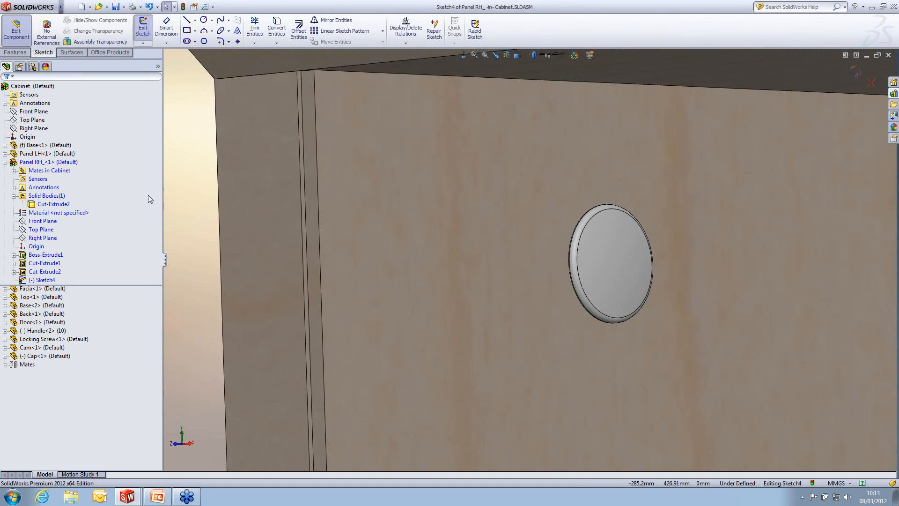
left_click(65, 205)
left_click(158, 67)
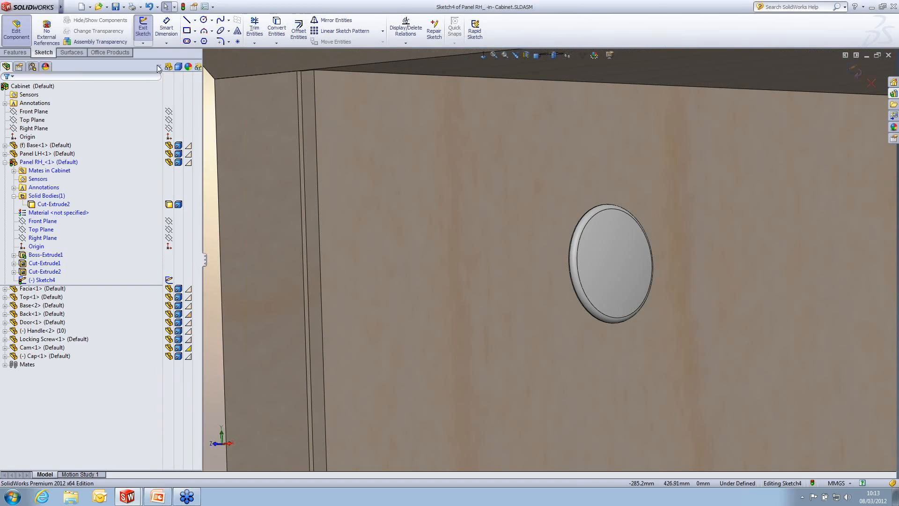
left_click(169, 205)
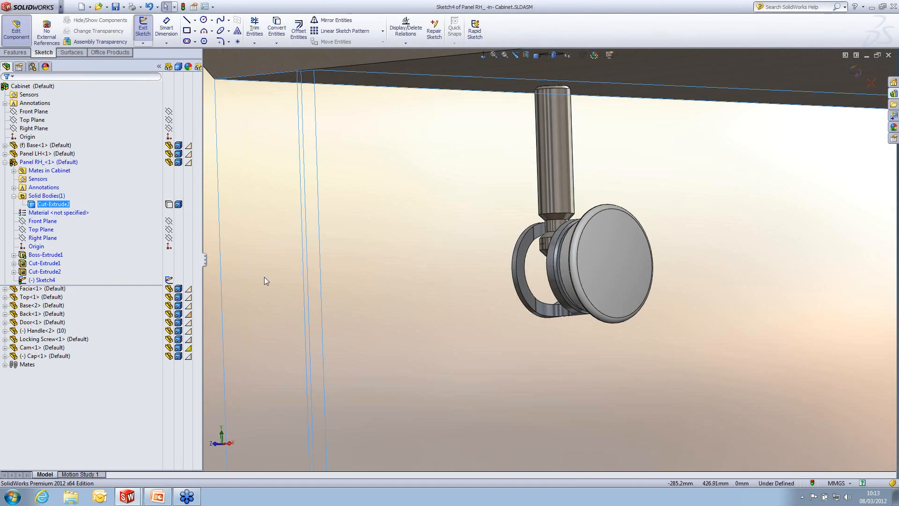
left_click(476, 324)
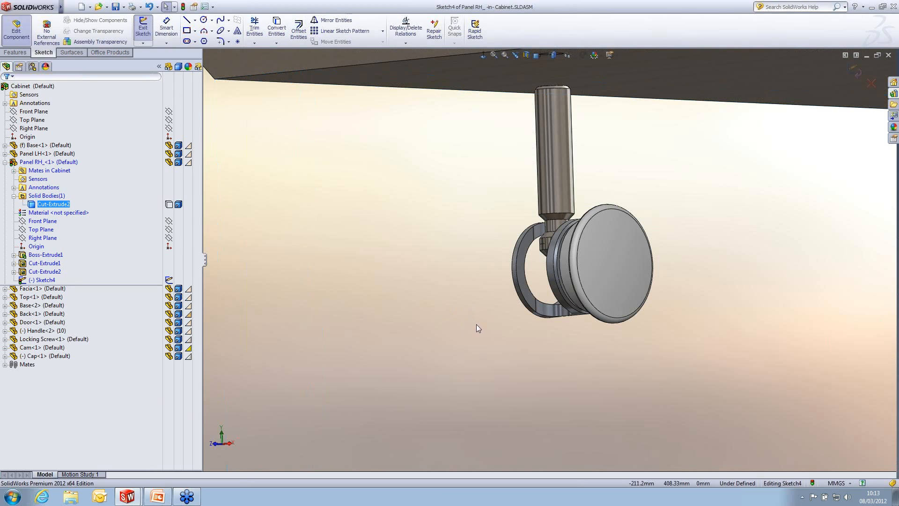
Step: Convert the circular edge where the cap's plug meets its flange into the RH panel sketch and exit the sketch
scroll(565, 272, "down", 2)
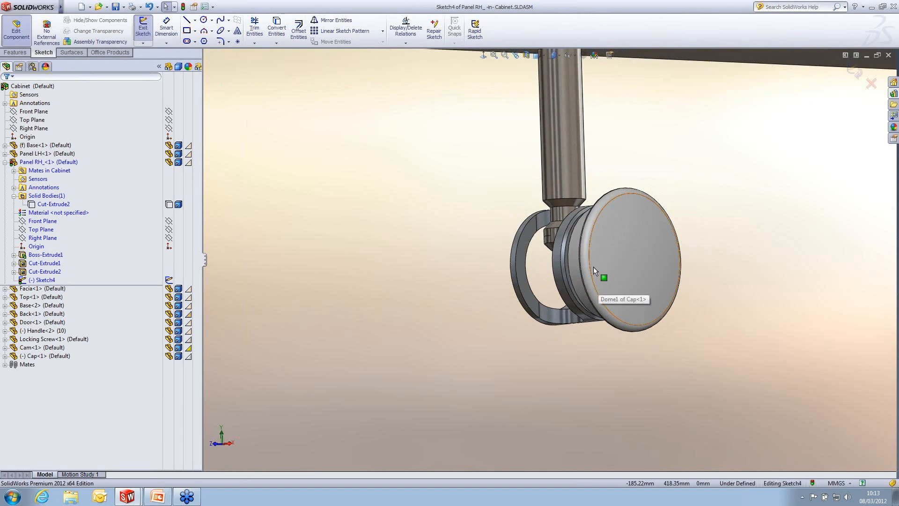
middle_click_drag(594, 266, 586, 238)
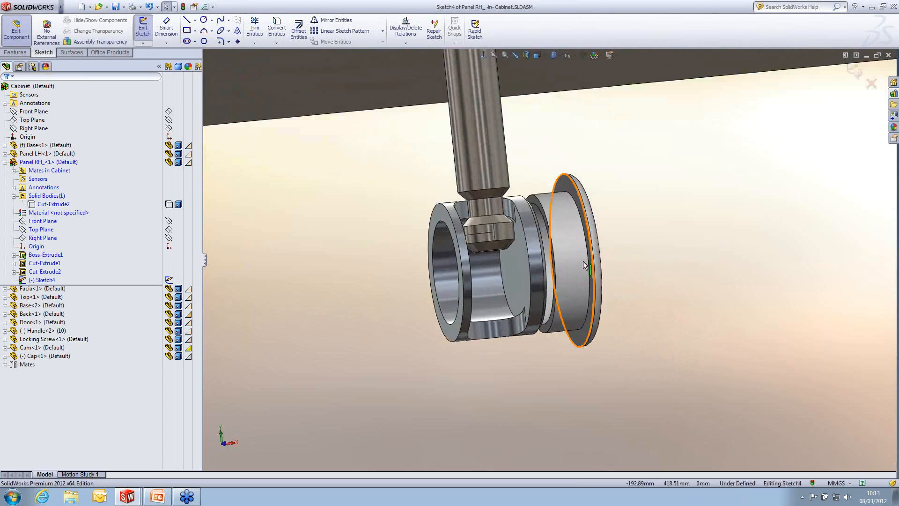
left_click(583, 234)
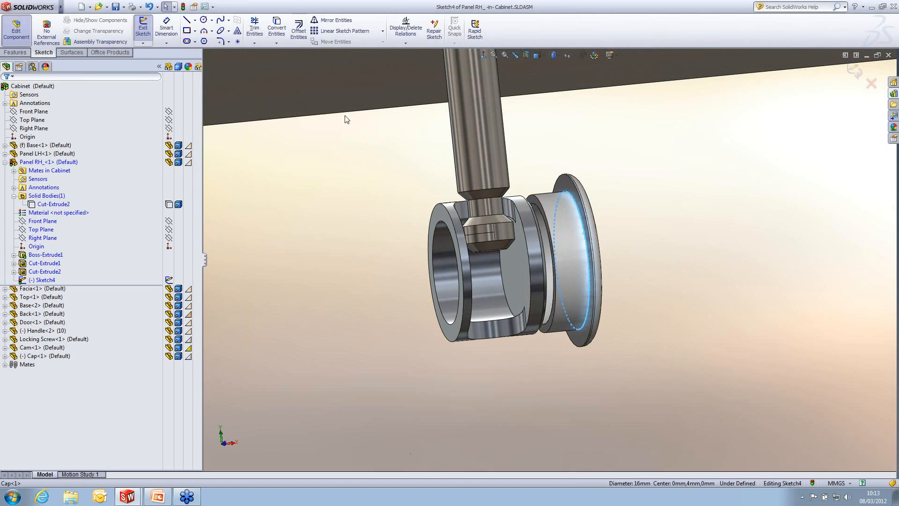
left_click(277, 26)
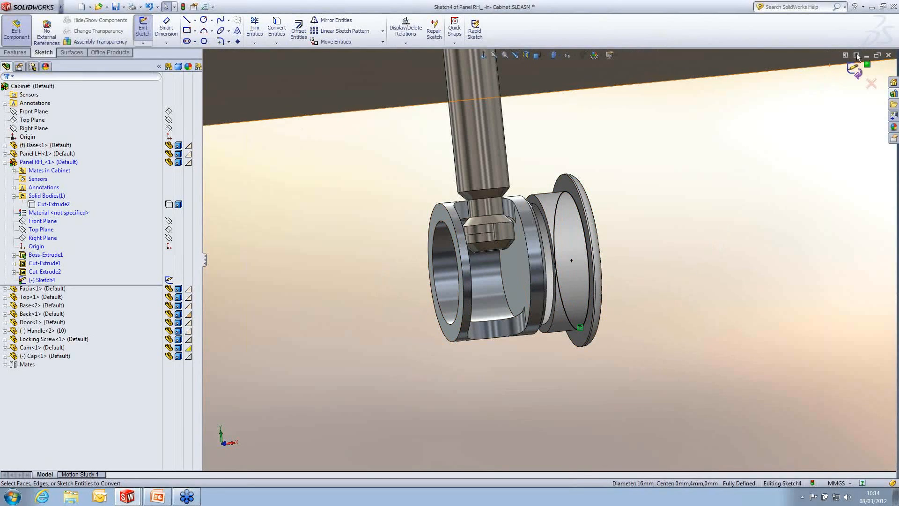
left_click(853, 71)
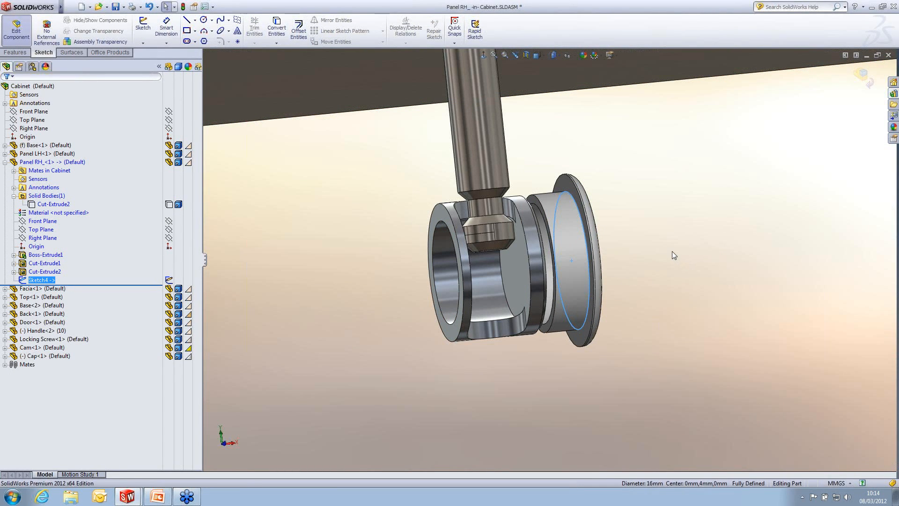
Step: Cut-extrude the converted circle Up To Surface, ending at the cam's ring-shaped end face farthest from the cap, with the panel's solid body shown again
key("s")
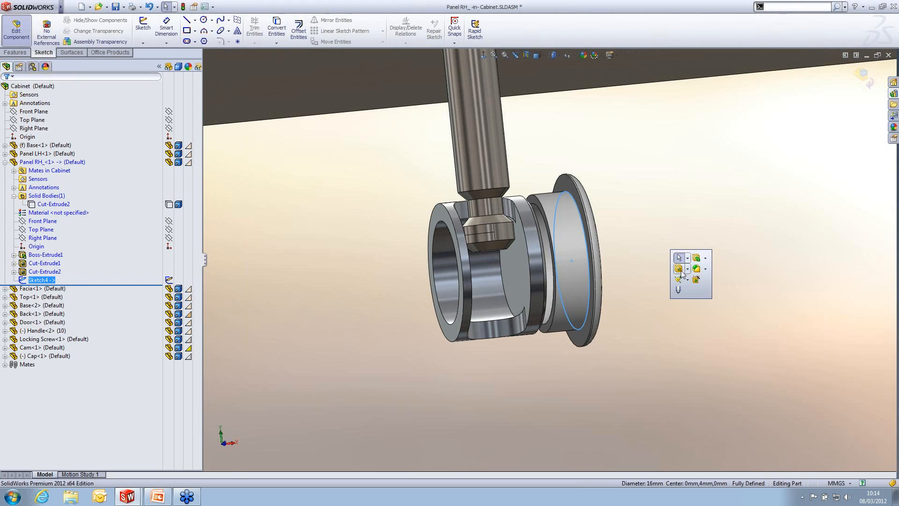
left_click(678, 269)
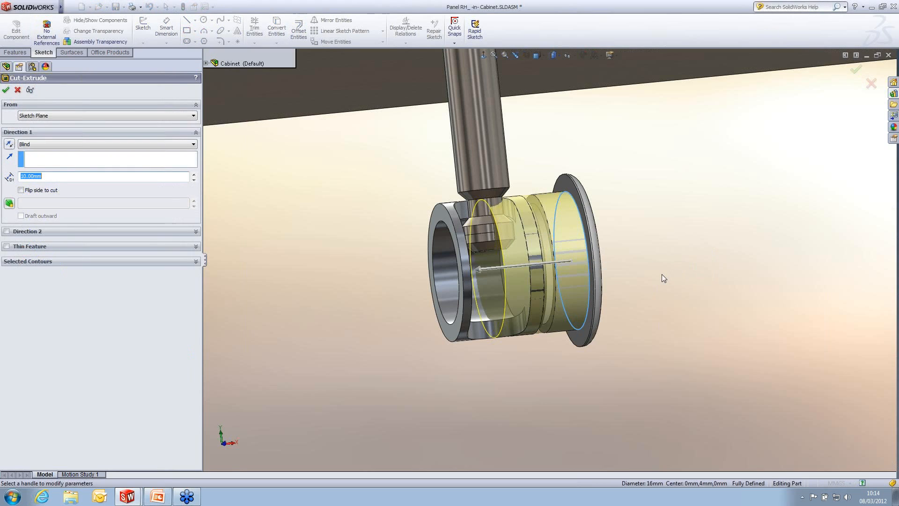
left_click(161, 143)
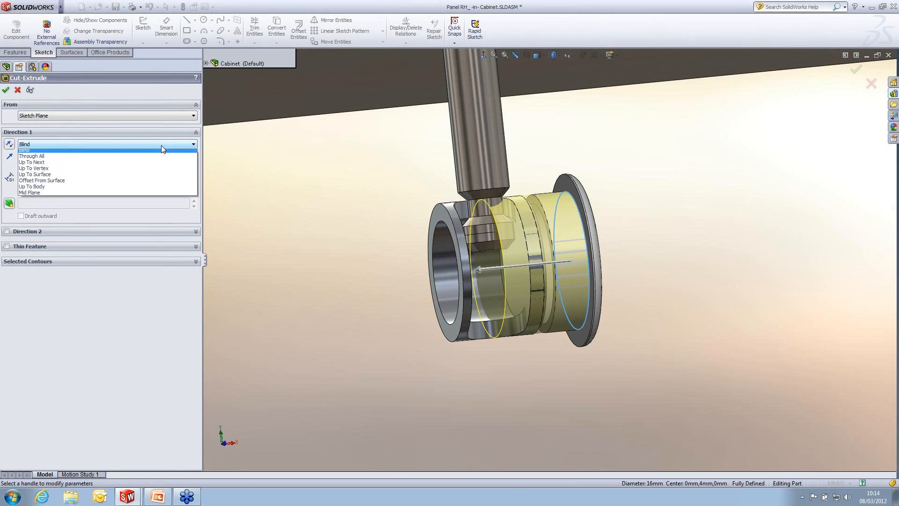
left_click(155, 177)
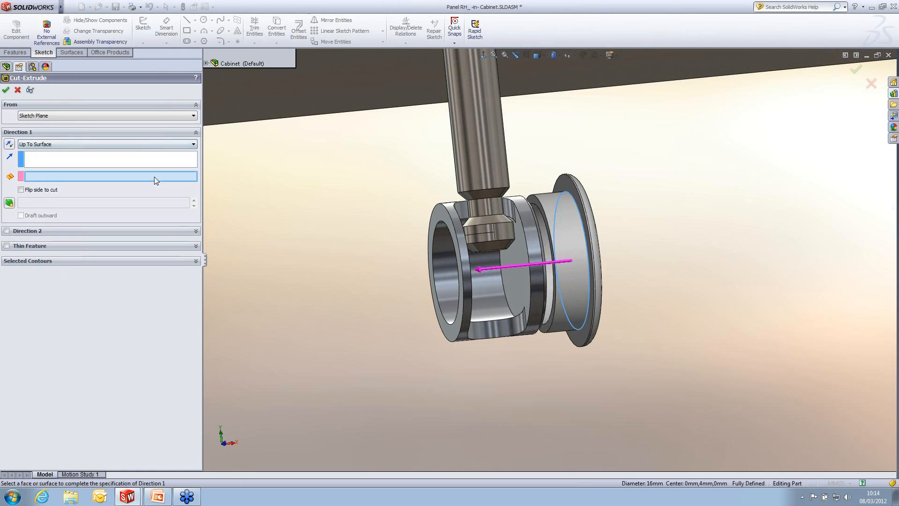
left_click(441, 217)
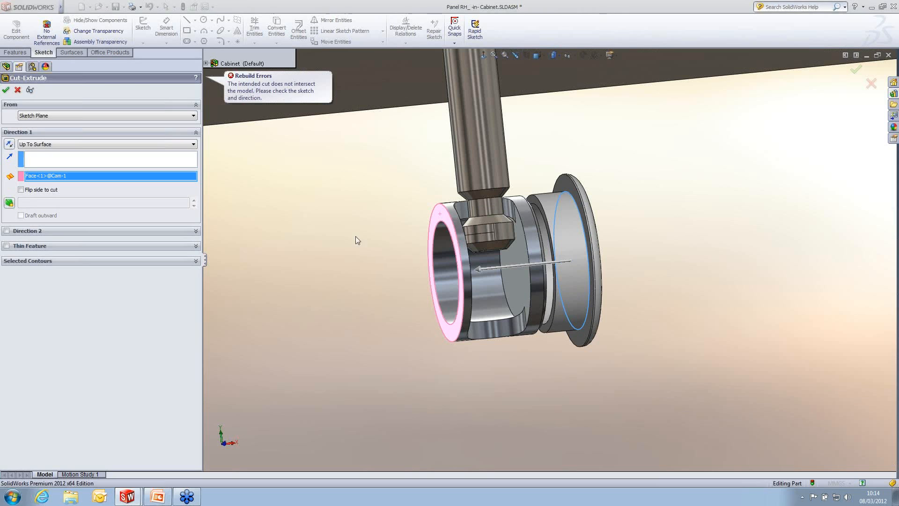
left_click(207, 64)
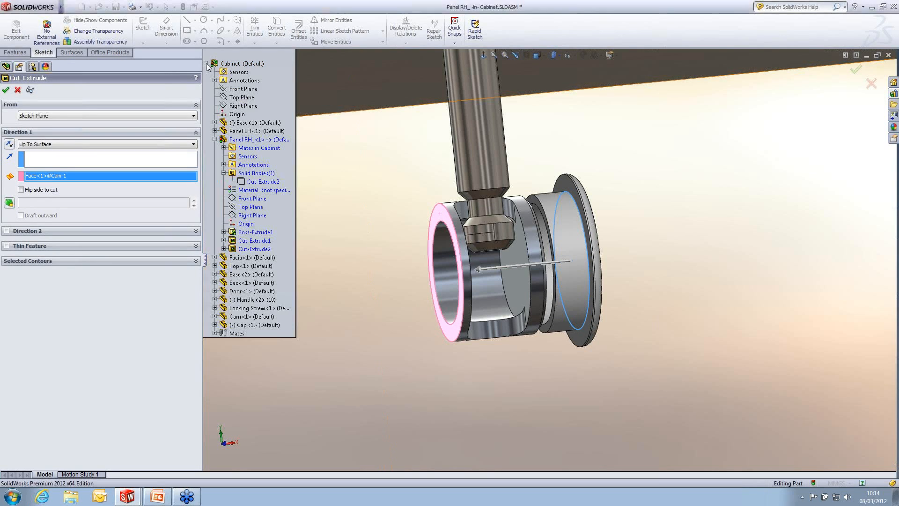
right_click(261, 184)
left_click(285, 198)
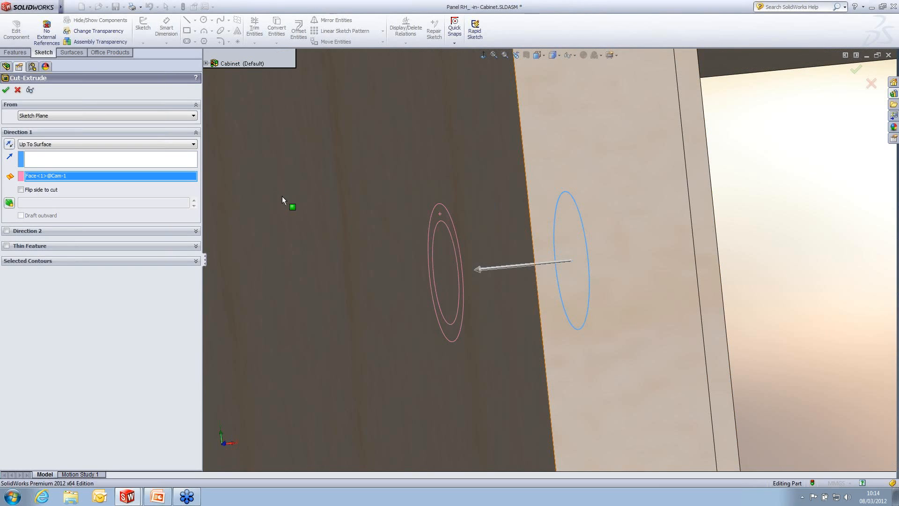
left_click(5, 90)
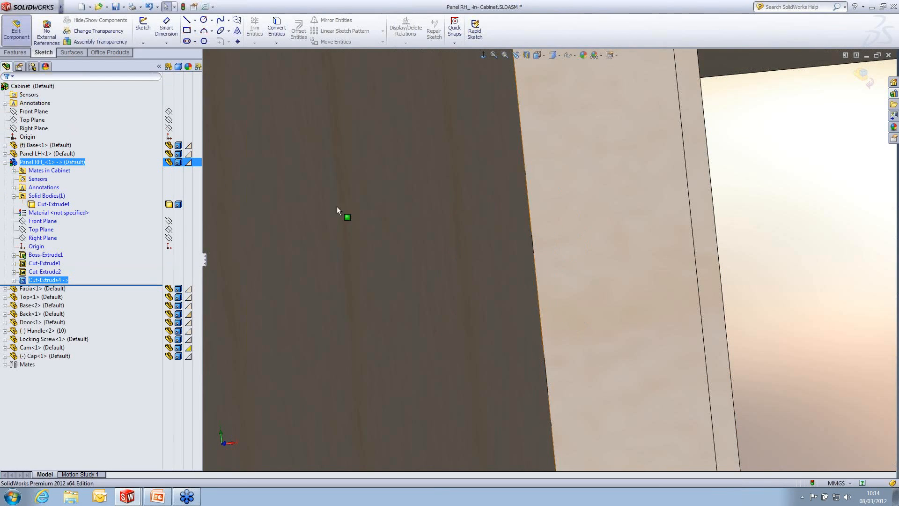
Step: Save the assembly and hide the Top component
middle_click_drag(583, 230, 809, 231)
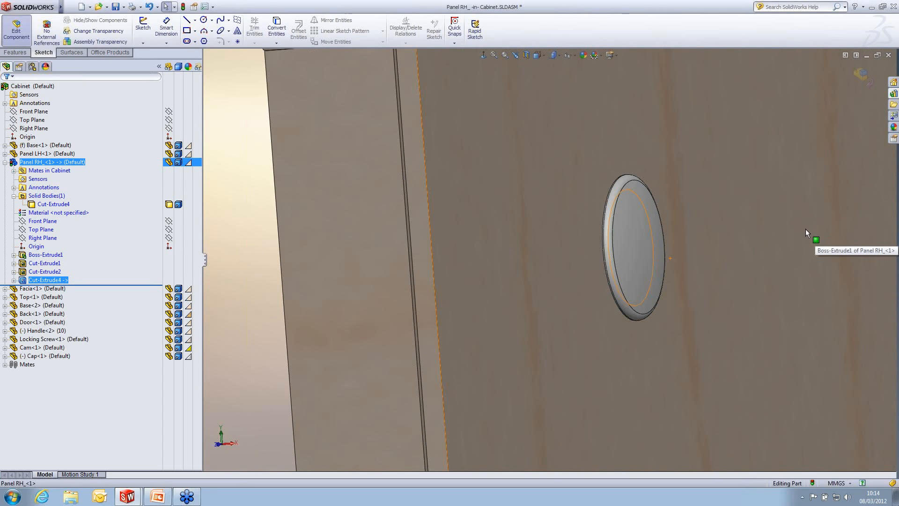
key("ctrl+s")
scroll(766, 227, "up", 3)
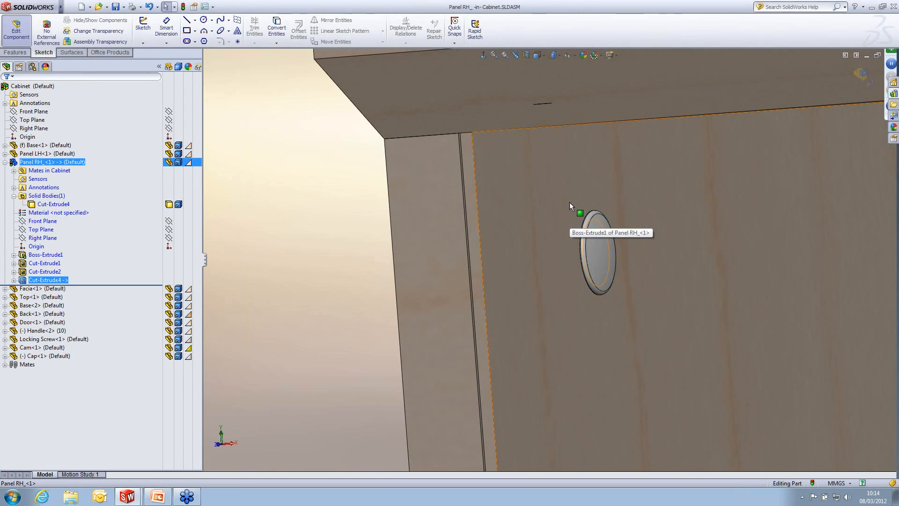
right_click(641, 77)
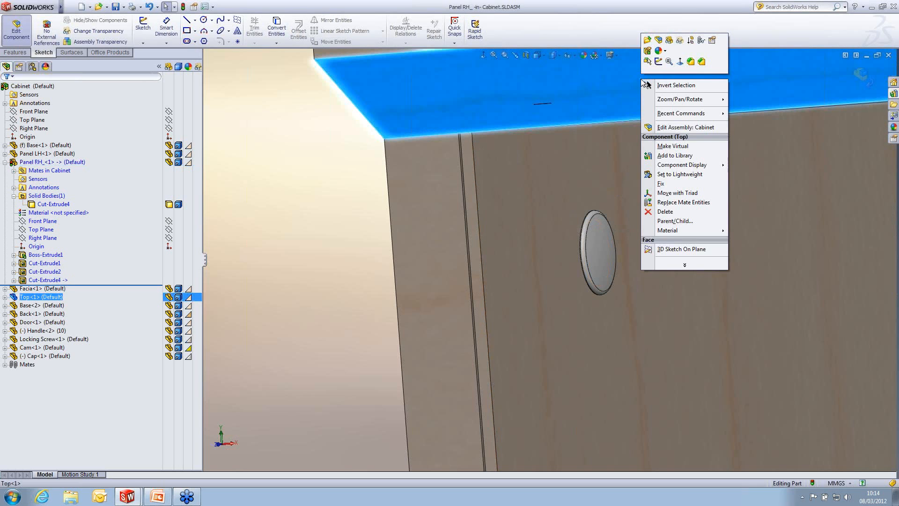
left_click(678, 41)
Step: Start a new sketch on the RH panel's narrow upper face around the locking screw and hide the panel's solid body
middle_click_drag(644, 109, 545, 173)
scroll(516, 188, "down", 3)
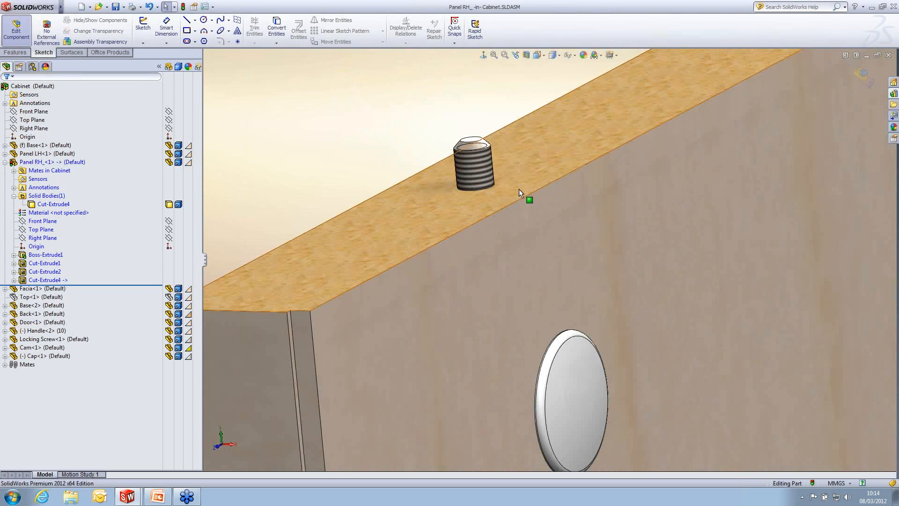
left_click(523, 167)
left_click(559, 136)
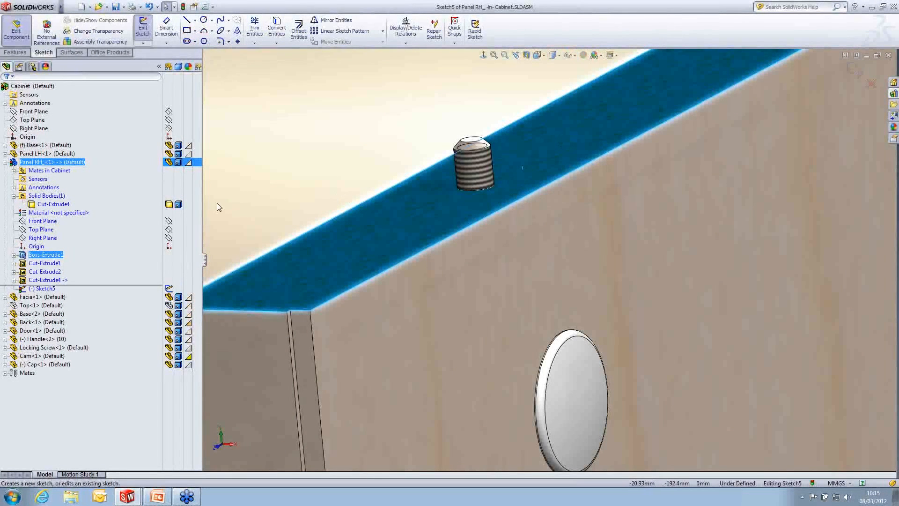
left_click(169, 205)
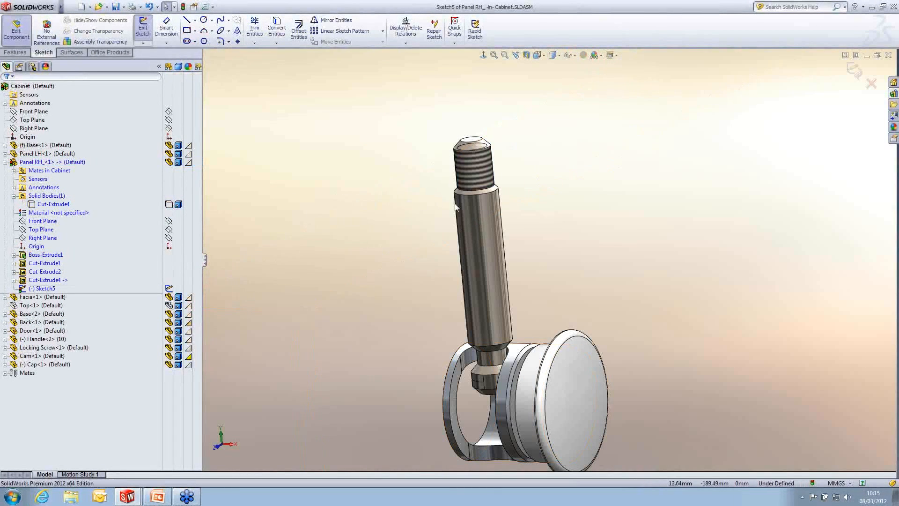
Step: Convert the circular shoulder edge just below the locking screw's thread into the sketch and exit the sketch
scroll(512, 198, "down", 2)
left_click(498, 196)
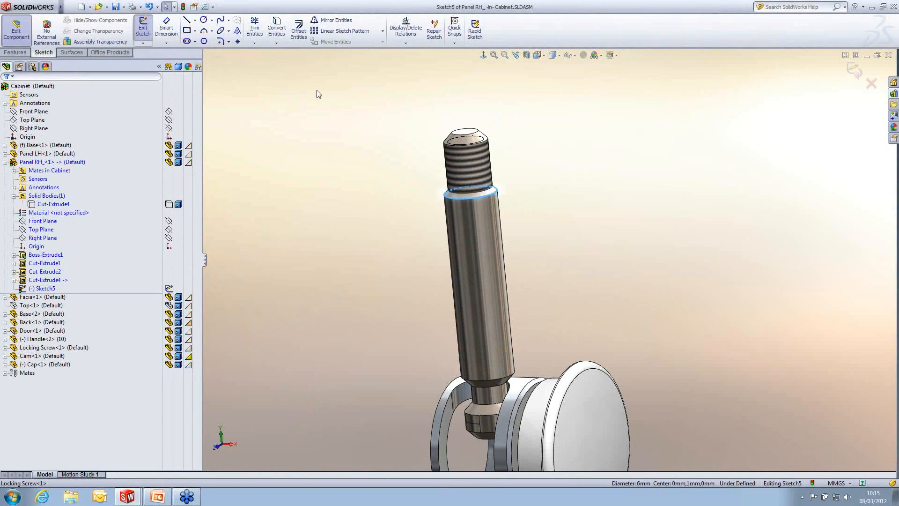
left_click(278, 32)
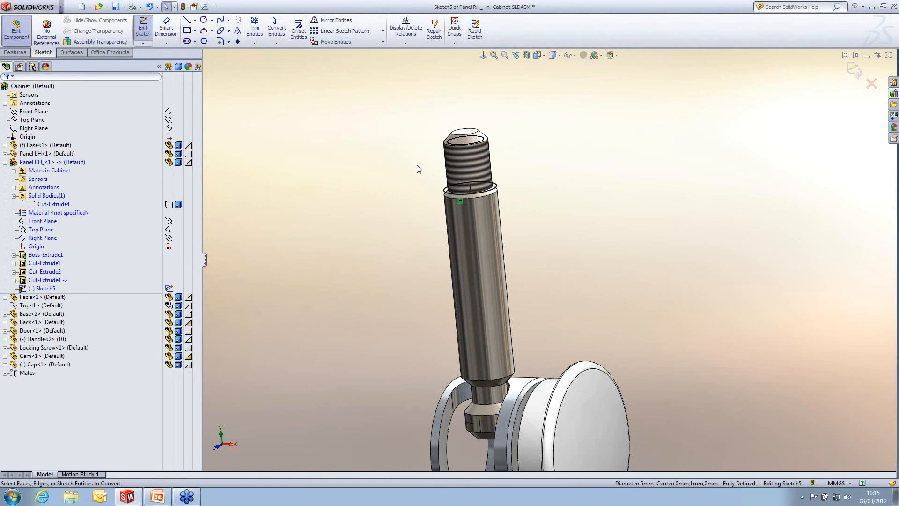
left_click(854, 70)
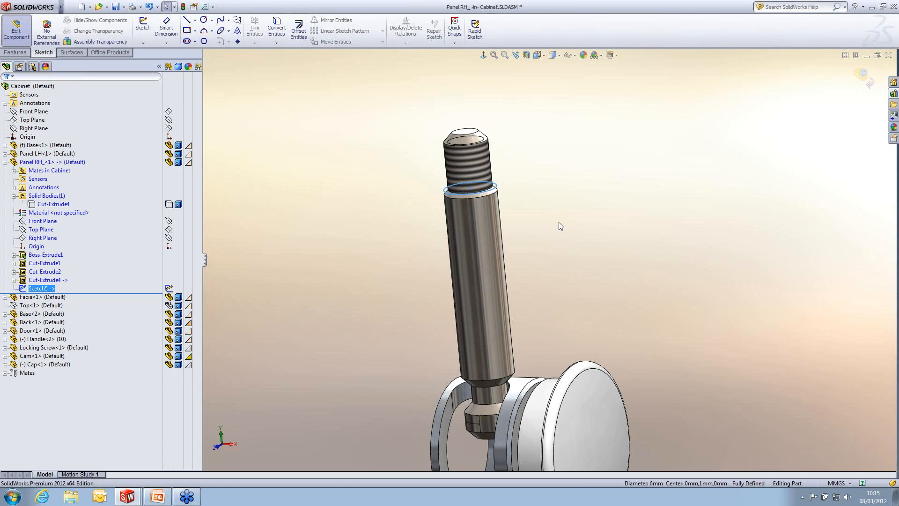
Step: Cut-extrude the screw circle Up To Surface, ending at the cam's outer cylindrical face, with the panel's solid body shown again
key("s")
left_click(569, 240)
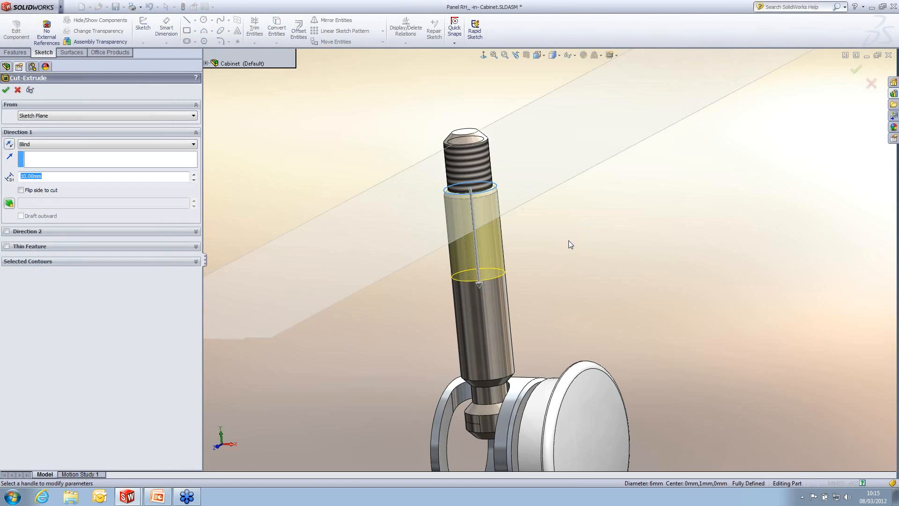
left_click(130, 144)
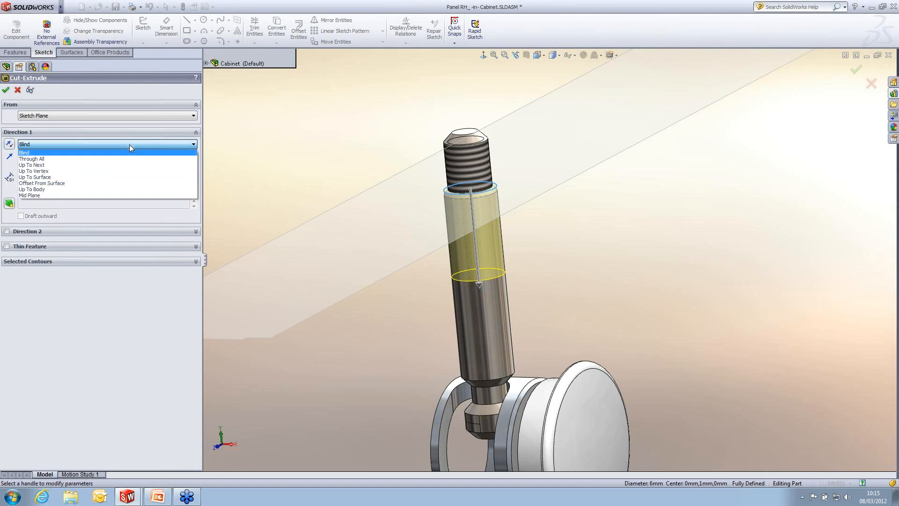
left_click(130, 177)
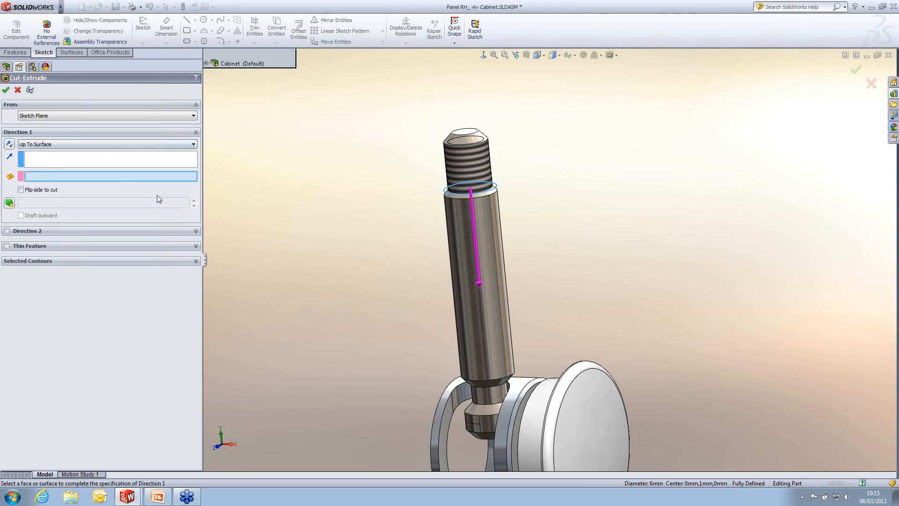
left_click(521, 381)
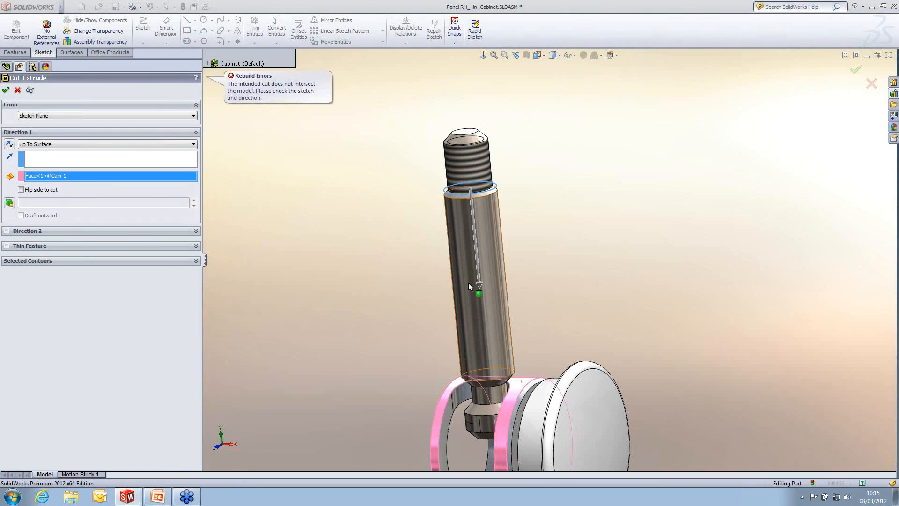
left_click(206, 64)
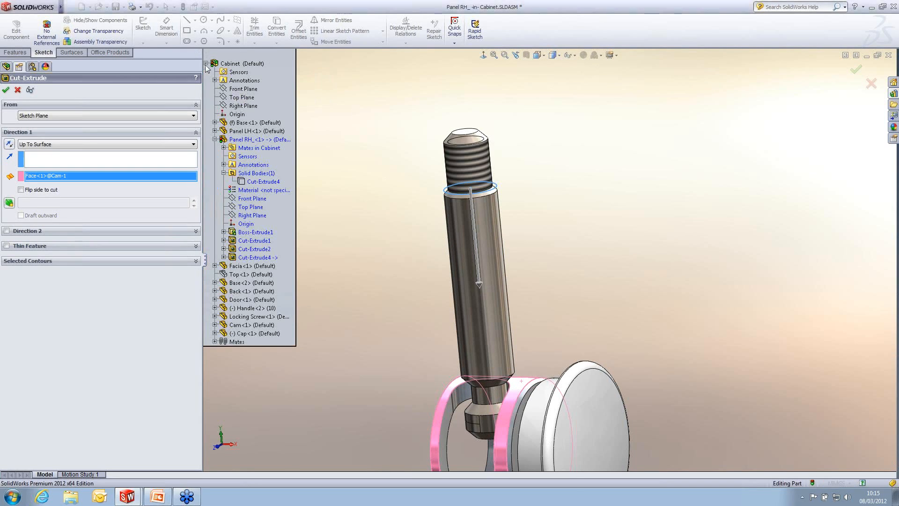
right_click(259, 183)
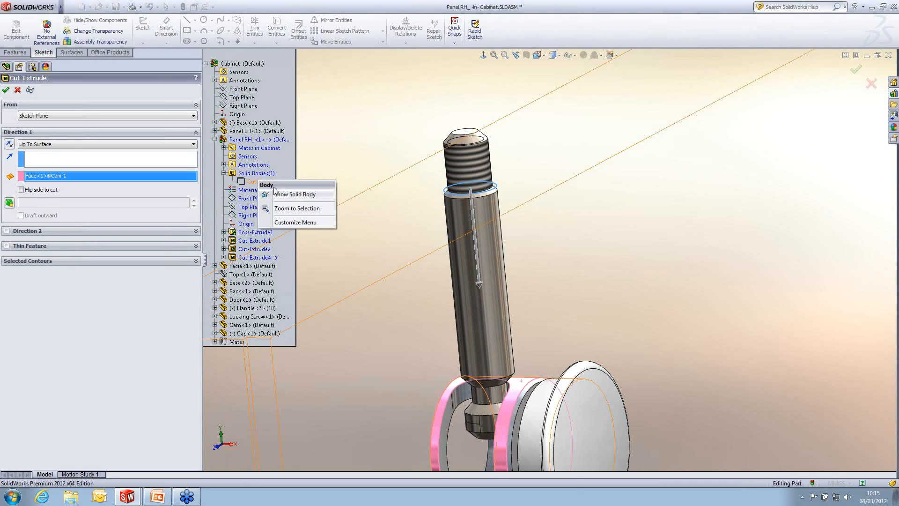
left_click(281, 196)
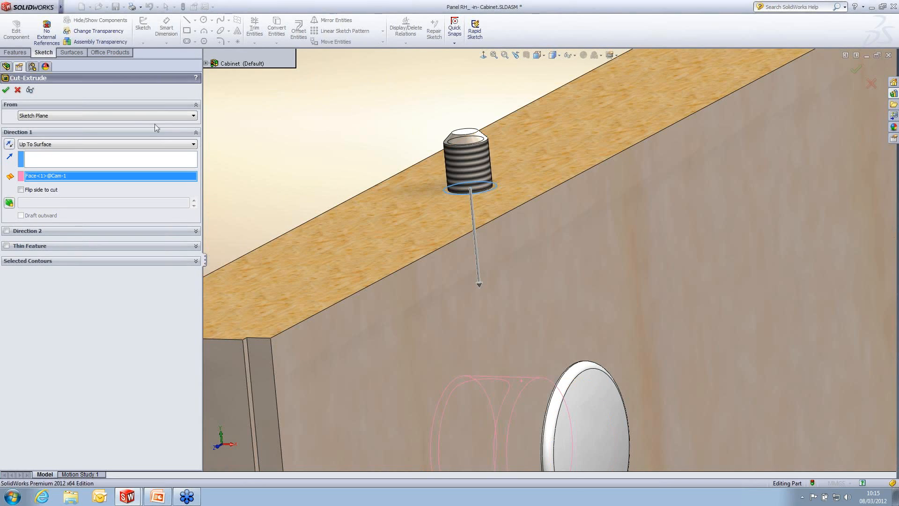
left_click(6, 90)
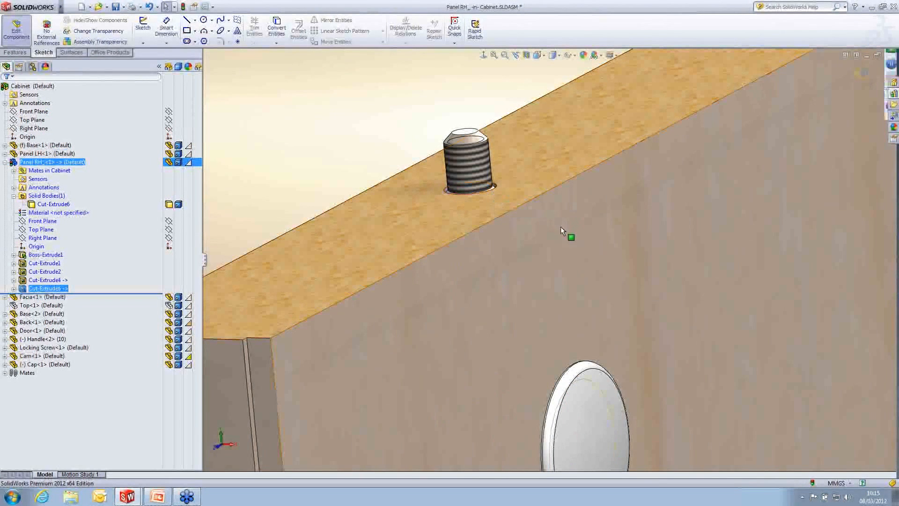
Step: Finish editing the RH panel in the assembly and show the hidden Top component
scroll(560, 226, "up", 5)
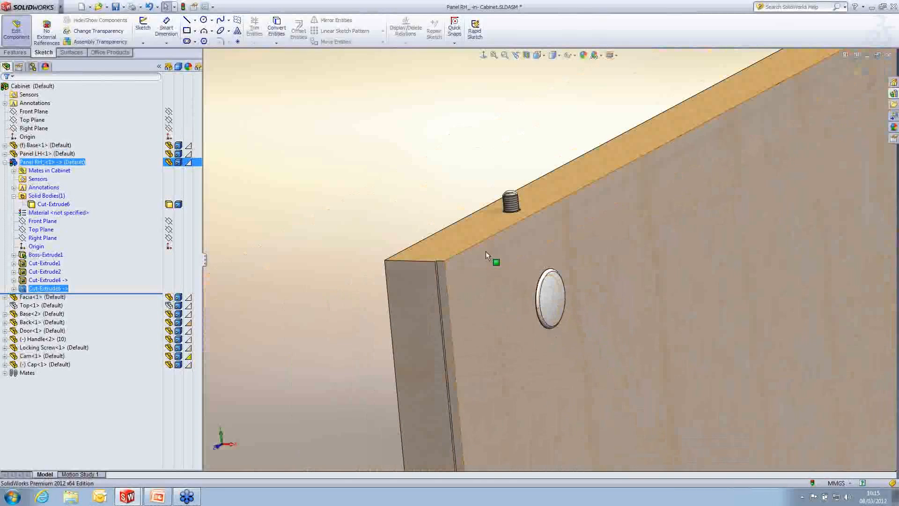
left_click(22, 36)
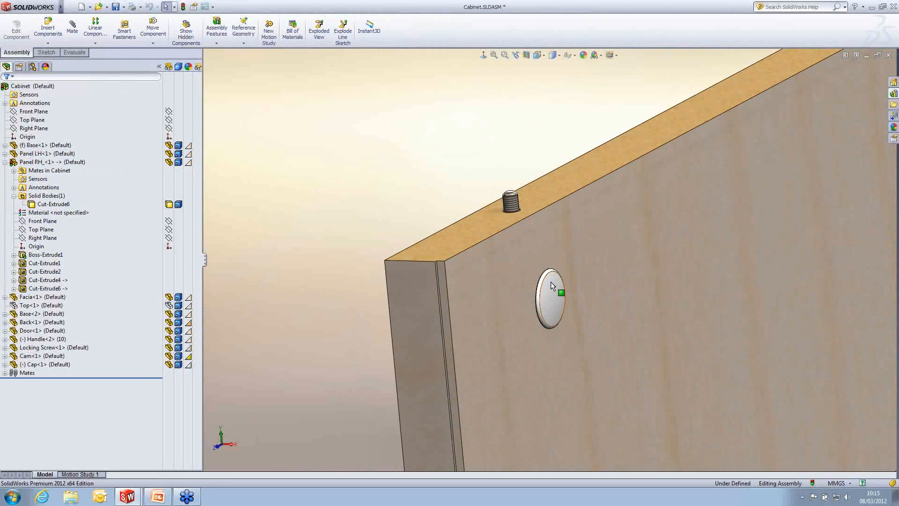
left_click(6, 162)
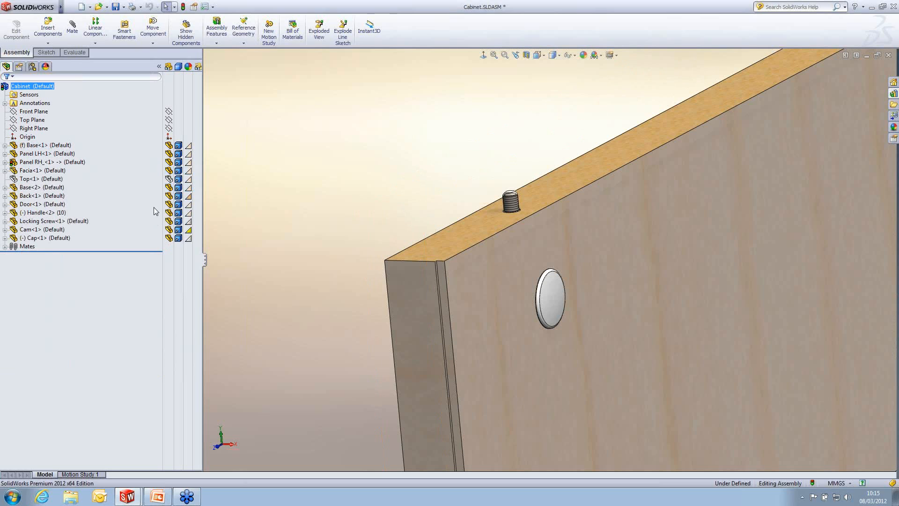
left_click(41, 179)
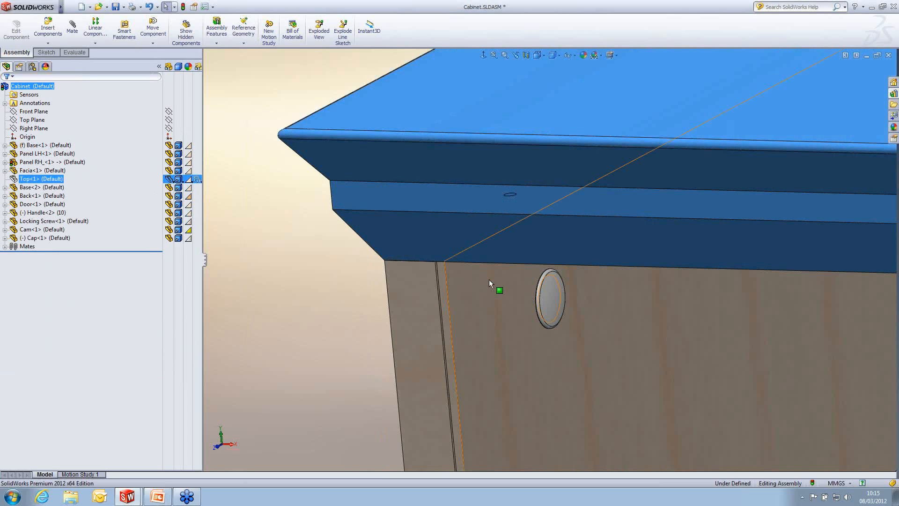
middle_click_drag(489, 279, 398, 208, "ctrl")
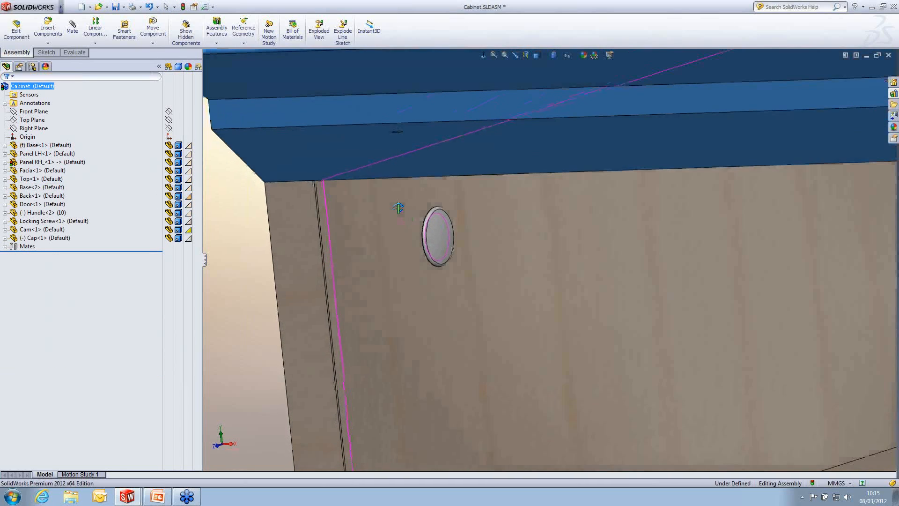
left_click(240, 241)
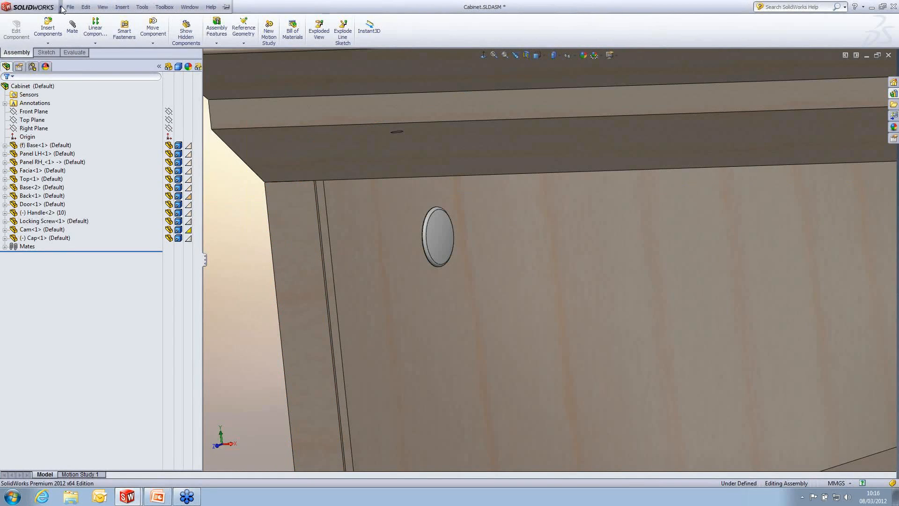
Step: Start Make Smart Component with the Locking Screw as the smart component and the Cap and Cam as its associated components
left_click(85, 9)
mouse_move(146, 10)
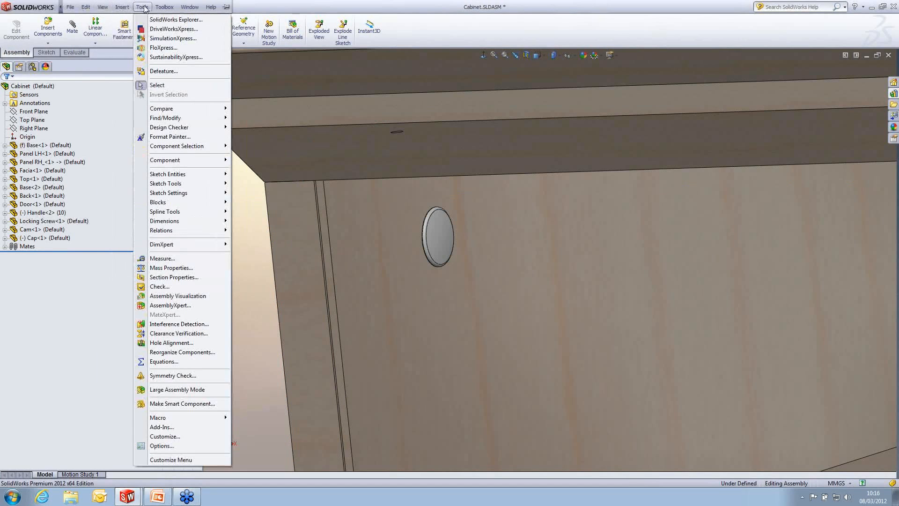
left_click(203, 404)
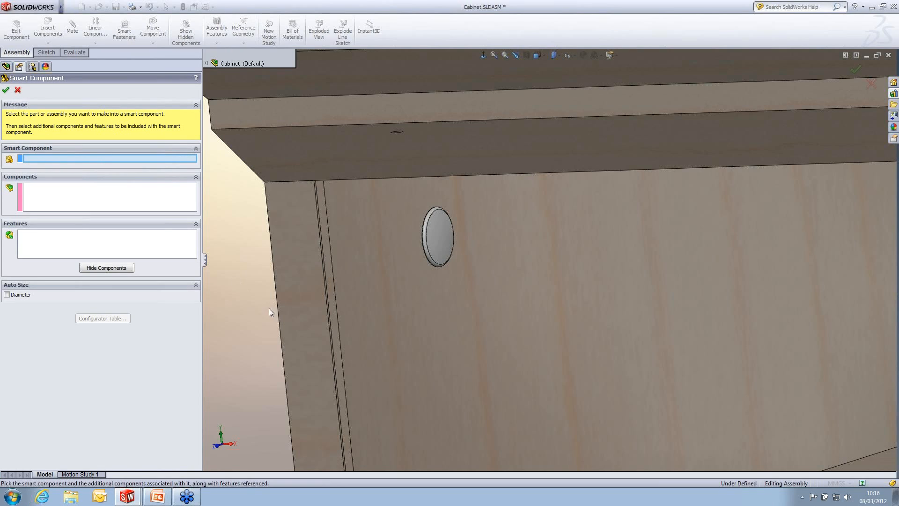
left_click(206, 63)
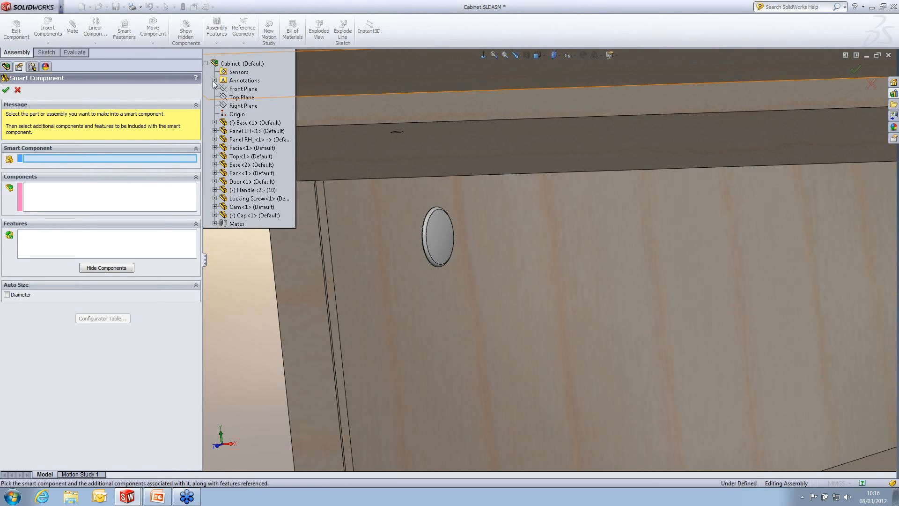
left_click(272, 201)
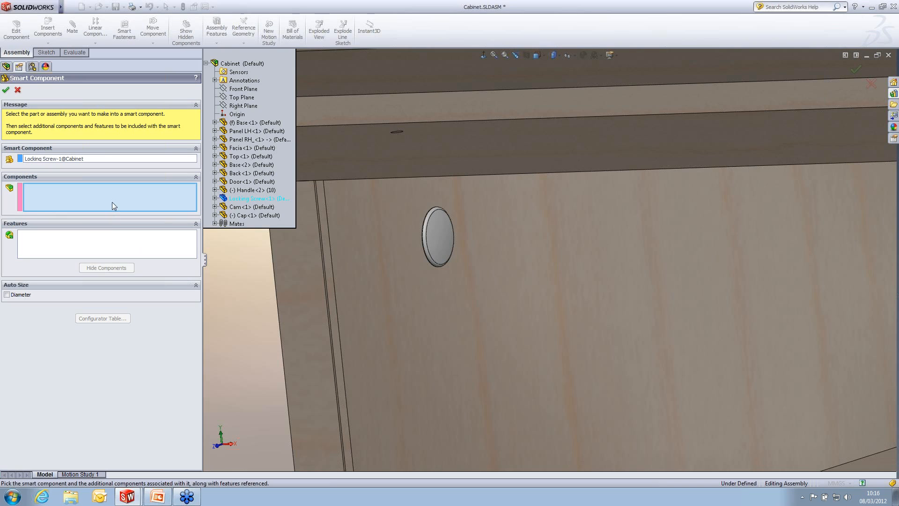
left_click(437, 229)
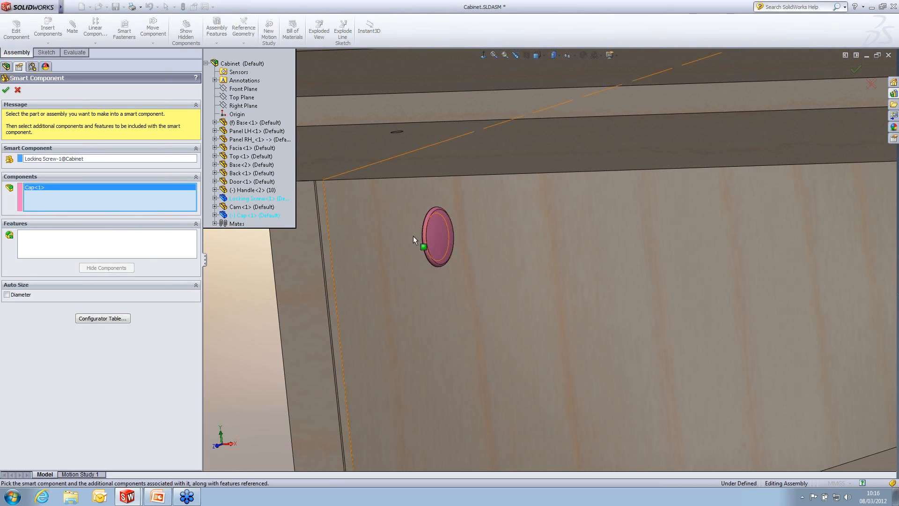
left_click(248, 207)
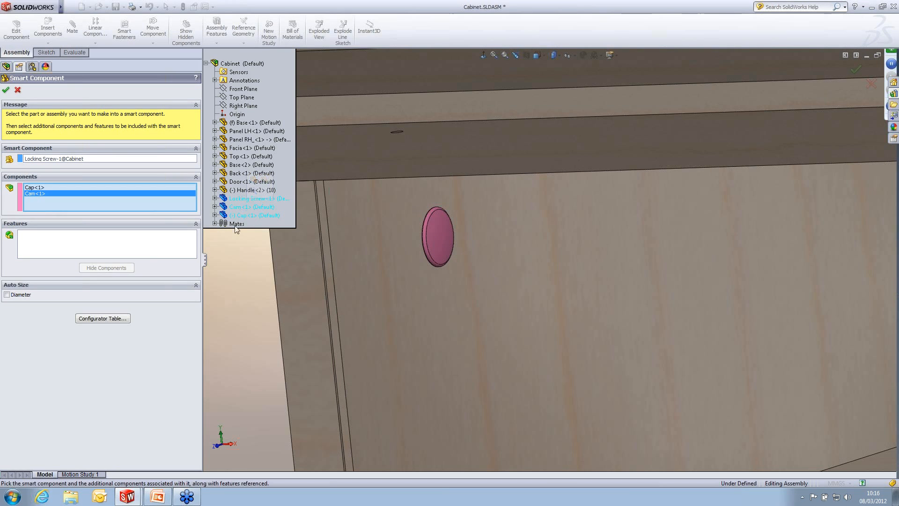
Step: With the fittings hidden, add the RH panel's Cut-Extrude4 cam hole and Cut-Extrude6 screw hole as smart features and accept the definition
left_click(150, 240)
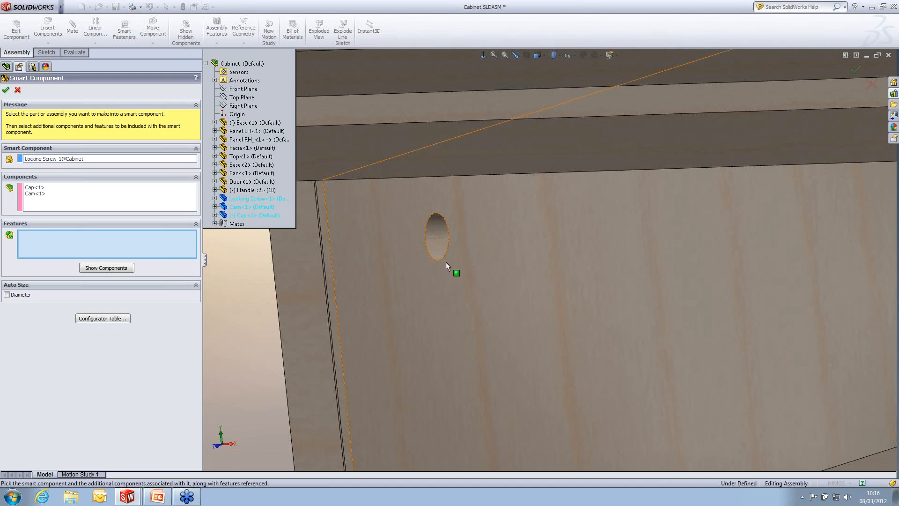
middle_click_drag(446, 262, 404, 236)
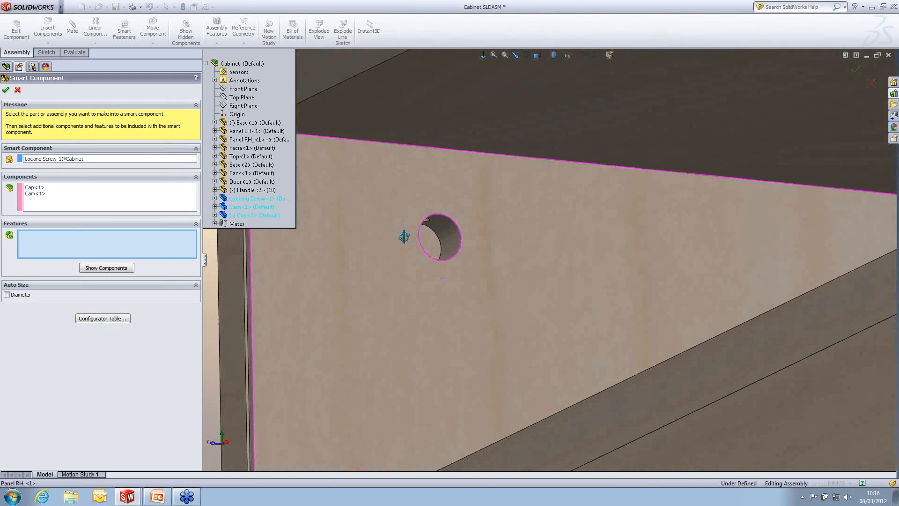
scroll(426, 233, "down", 3)
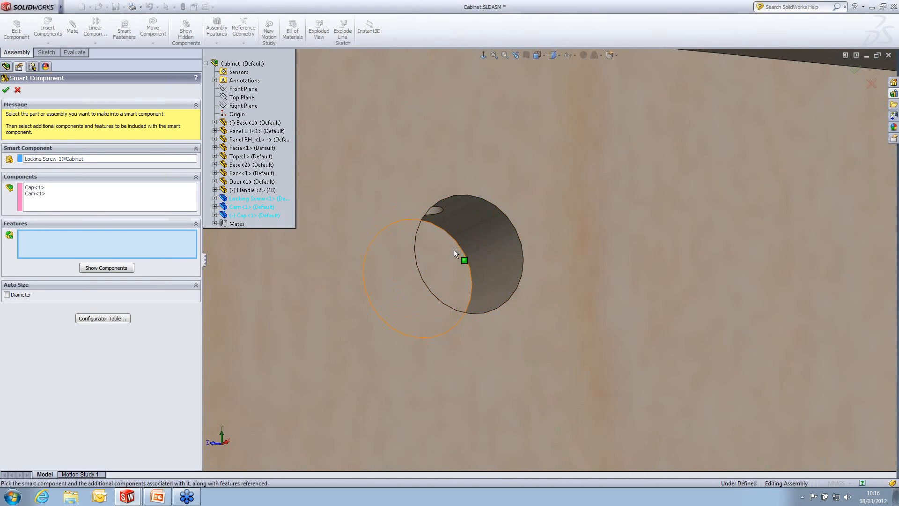
scroll(486, 253, "up", 1)
scroll(478, 249, "down", 1)
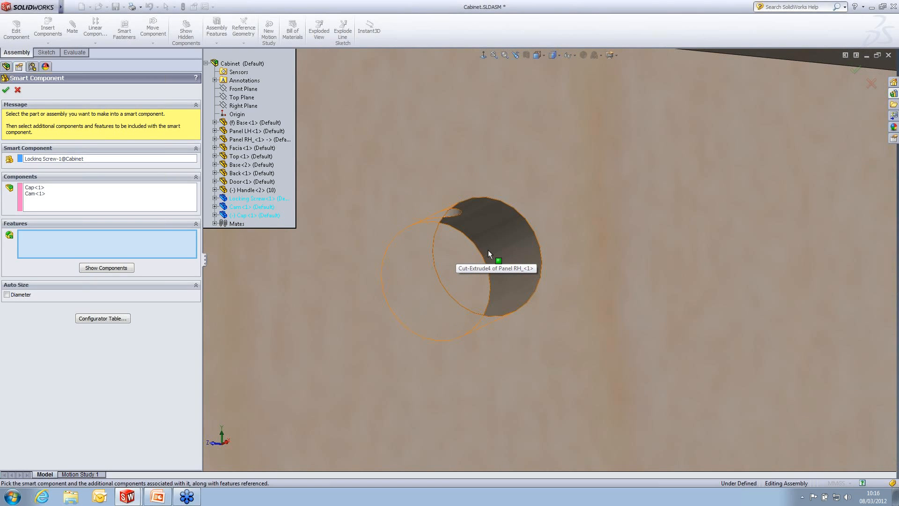
left_click(488, 250)
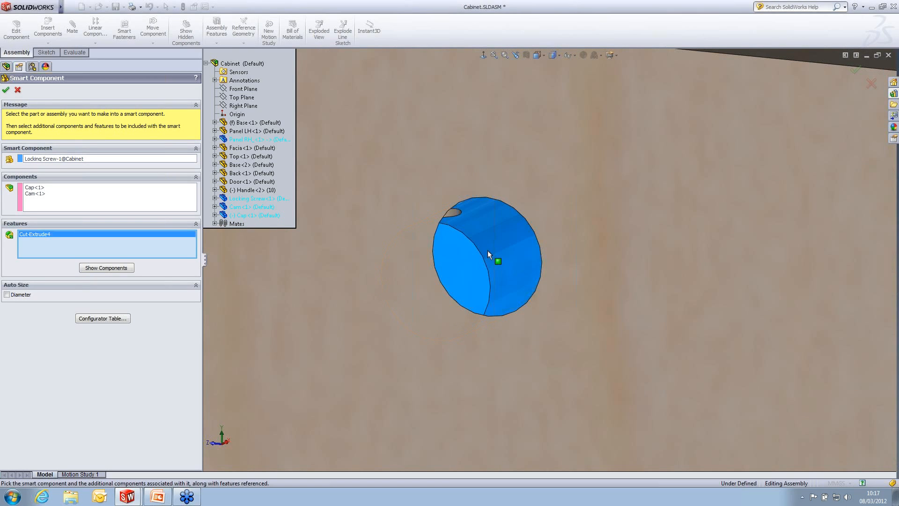
left_click(454, 214)
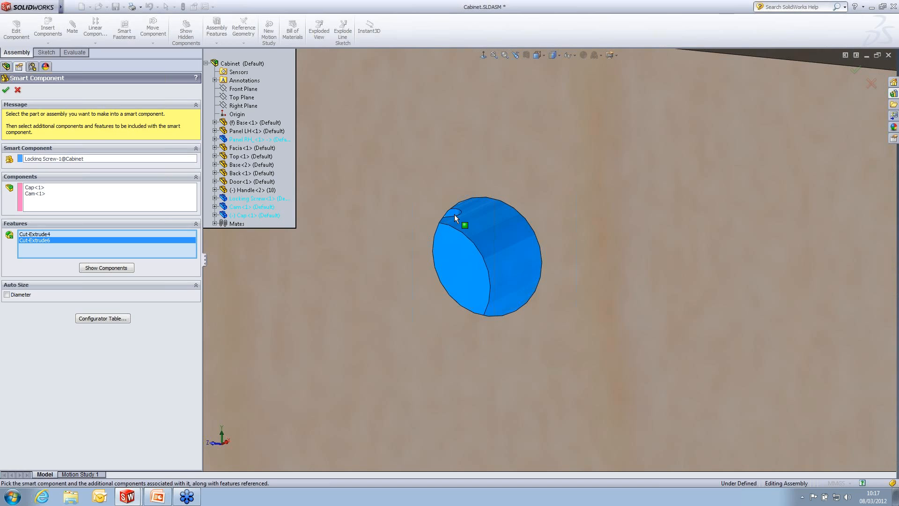
left_click(5, 90)
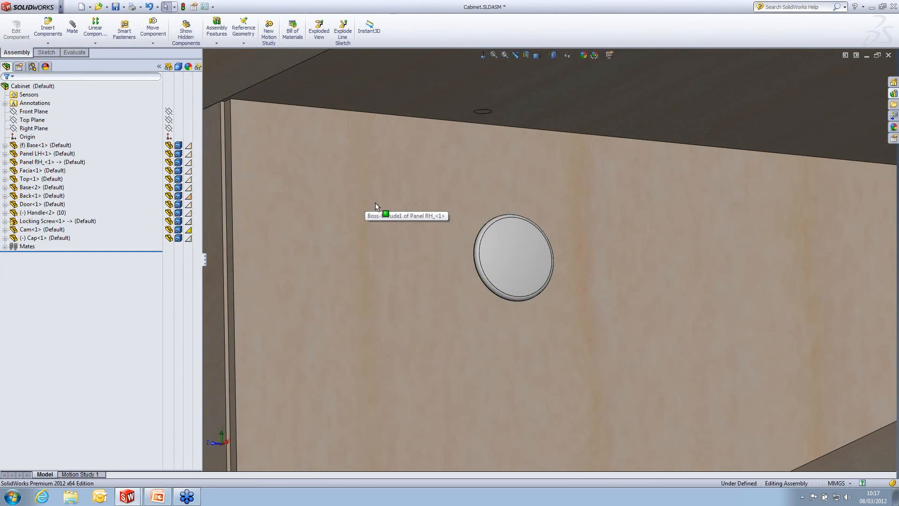
Step: Save the Cabinet assembly and close the open Locking Screw part document
left_click(115, 7)
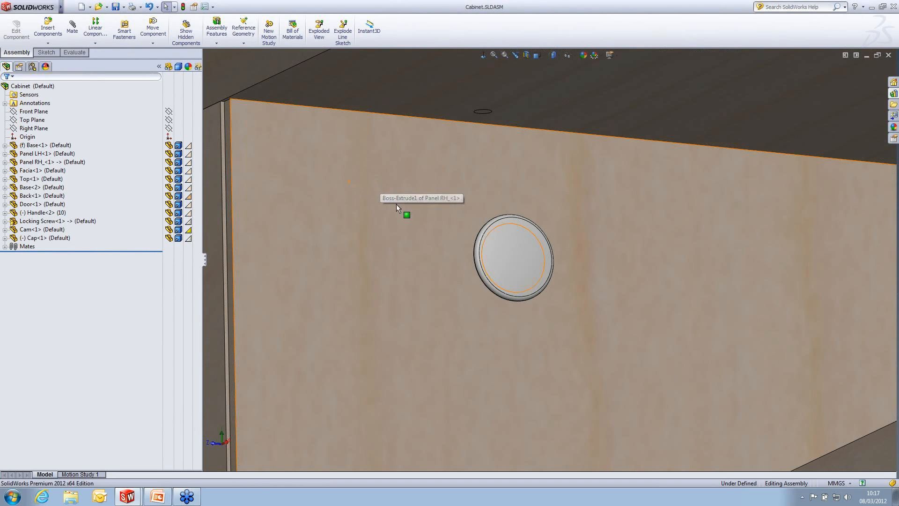
middle_click_drag(396, 204, 409, 215)
key("ctrl+Tab")
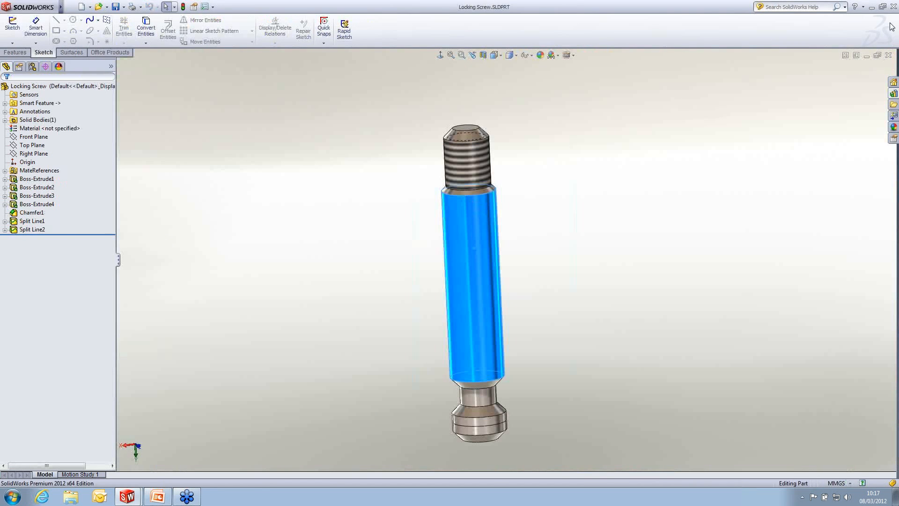
left_click(888, 55)
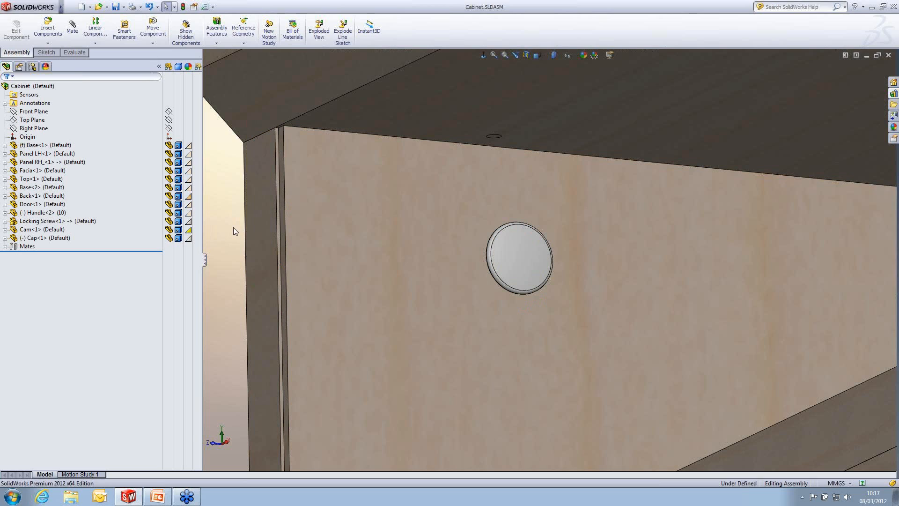
Step: Open the recent Draw asm.SLDASM assembly and bring the inside corner between Draw Front and Side 2 into close view
key("r")
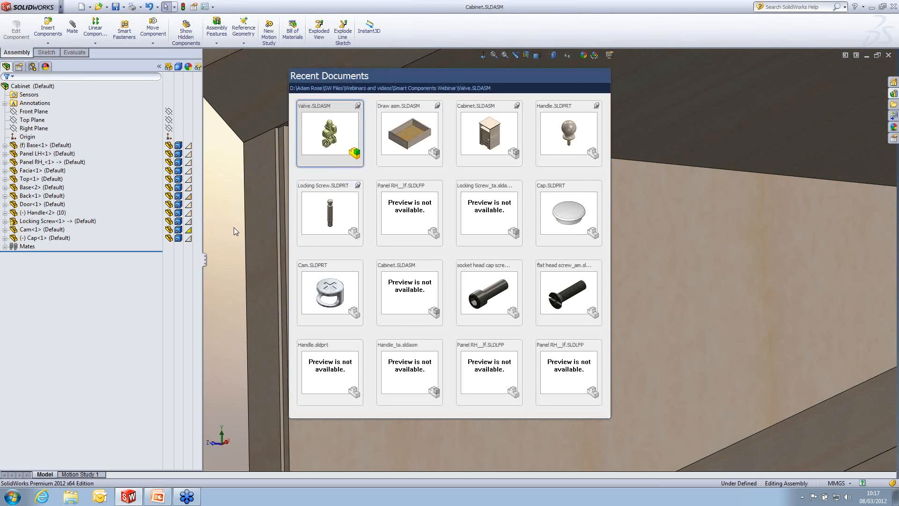
left_click(398, 126)
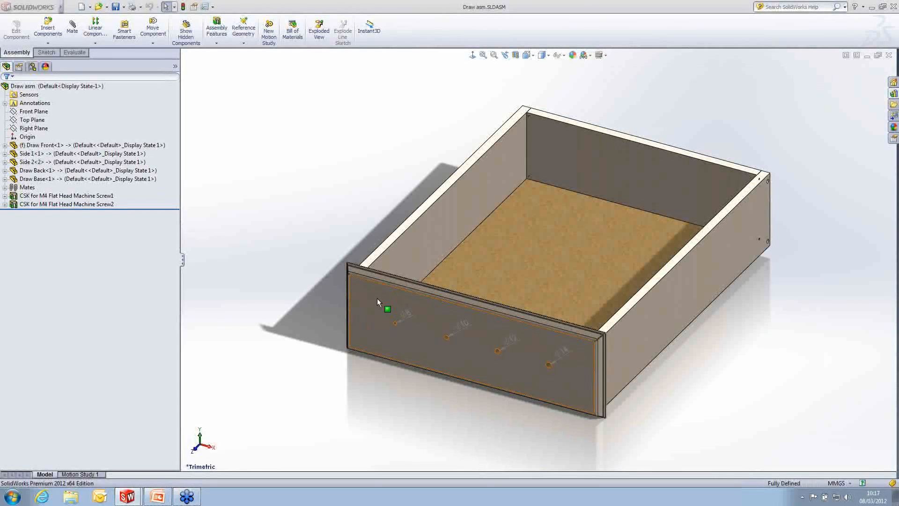
middle_click_drag(428, 248, 315, 255)
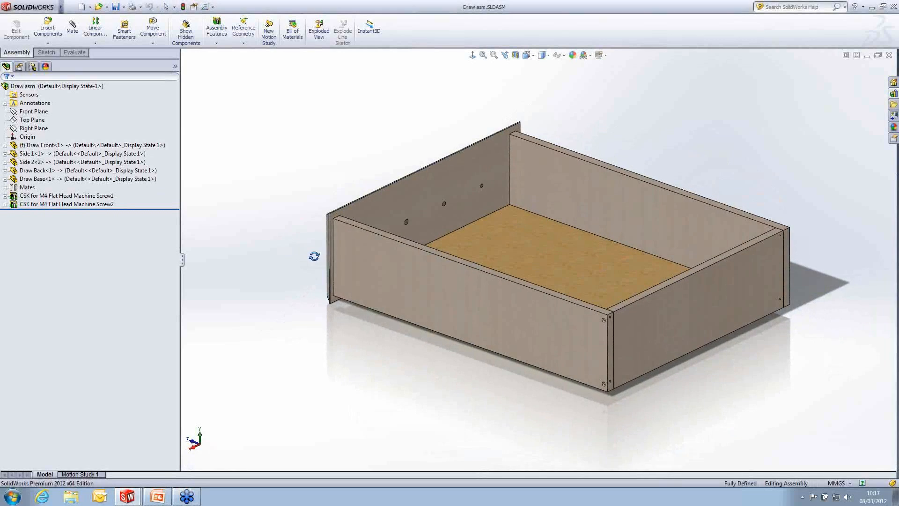
scroll(583, 215, "down", 5)
scroll(515, 160, "up", 2)
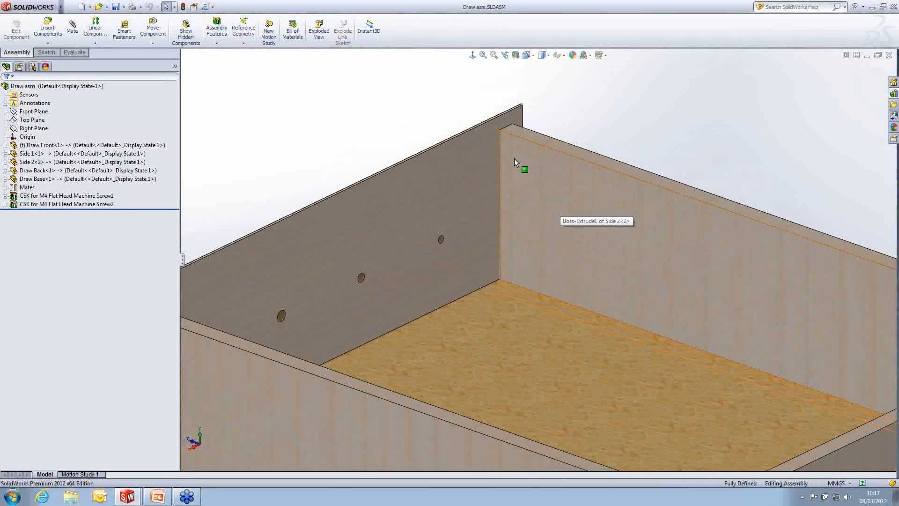
scroll(522, 185, "down", 2)
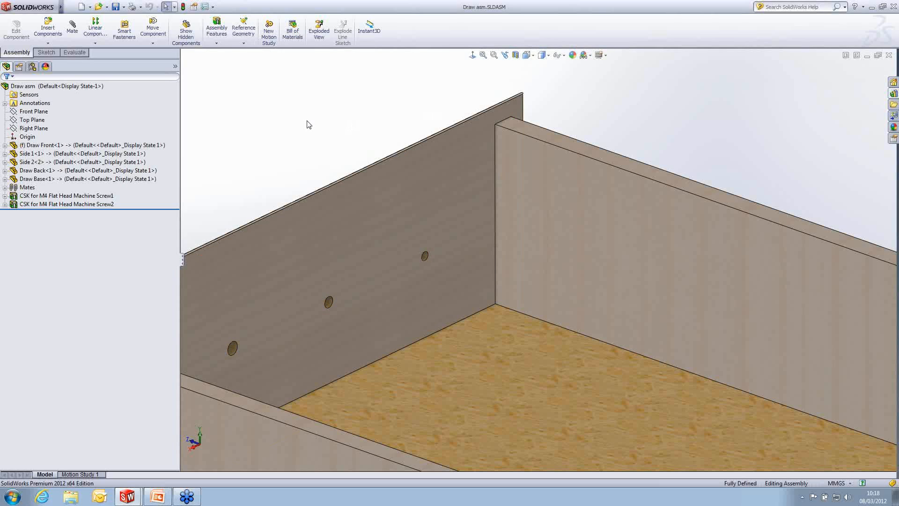
Step: Load Locking Screw.SLDPRT from the Smart Components Webinar folder as a component to insert into the drawer assembly
left_click(49, 43)
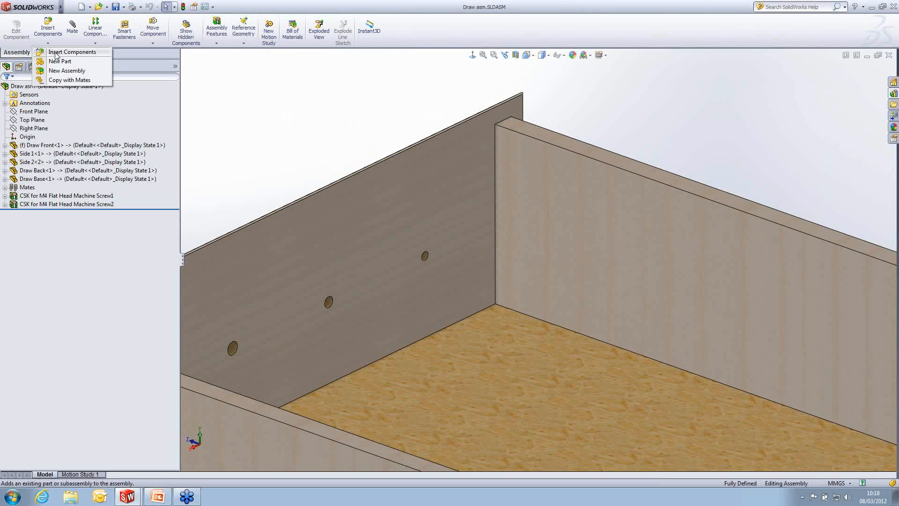
left_click(55, 53)
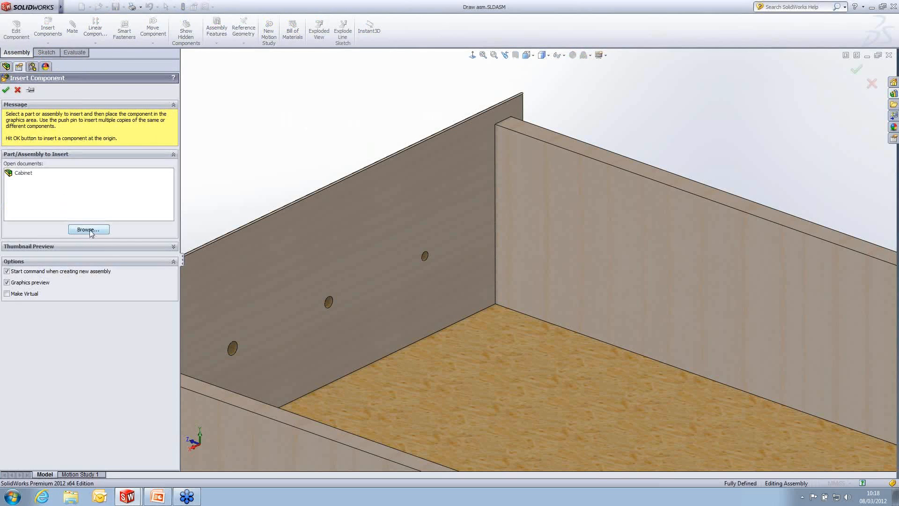
left_click(89, 230)
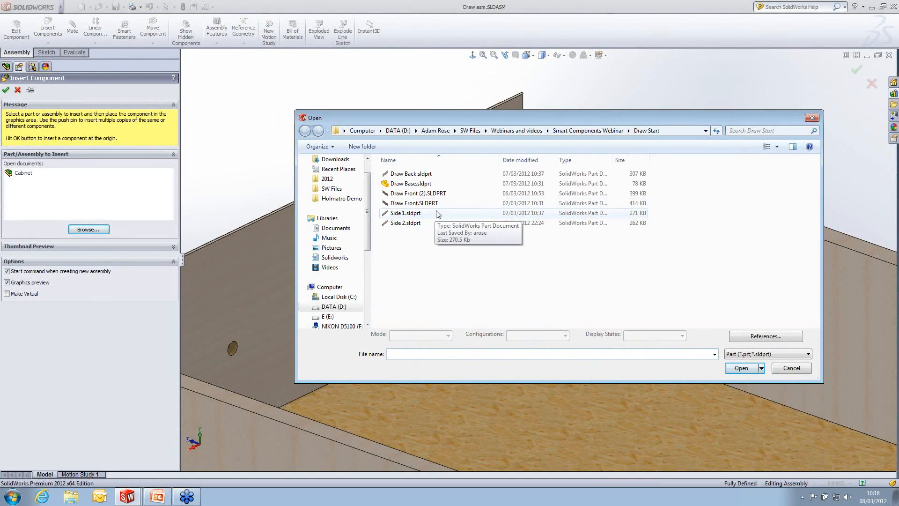
left_click(587, 130)
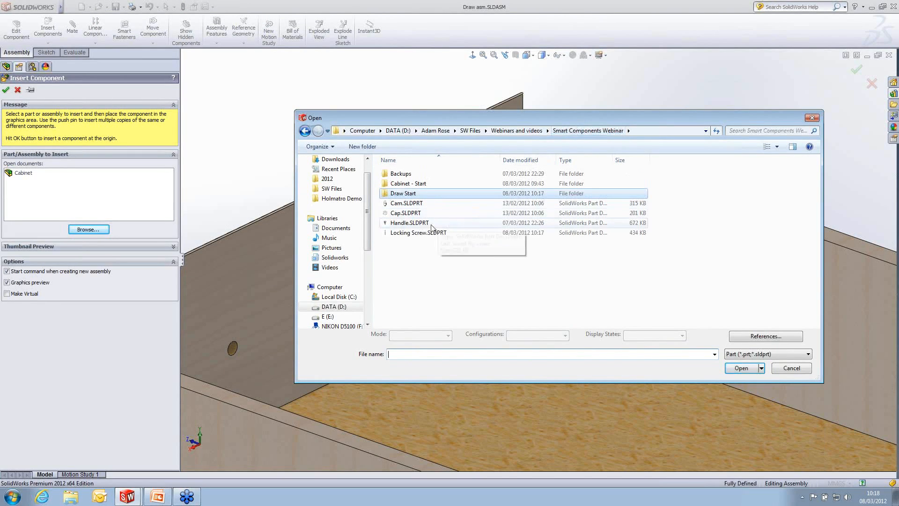
left_click(419, 232)
left_click(743, 369)
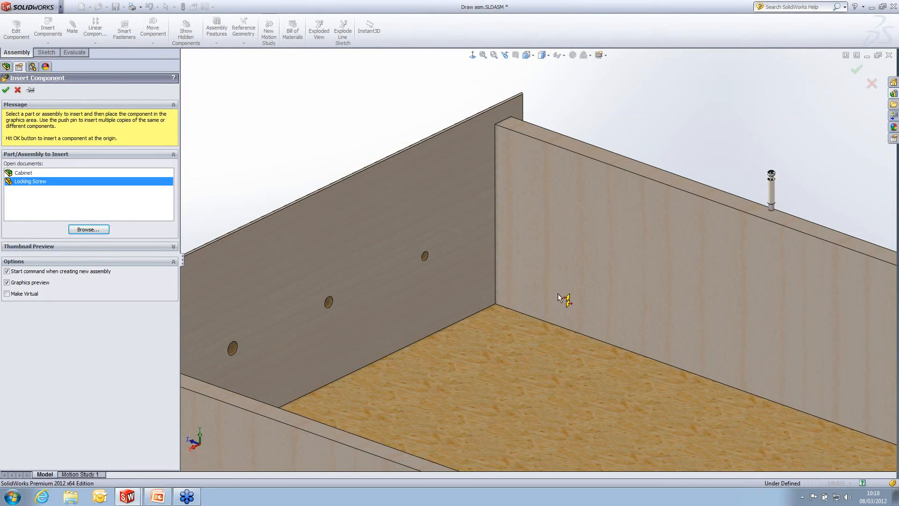
Step: Place the locking screw with a parallel mate to Side 2's inner face and move it nearer to the drawer front
left_click(564, 267)
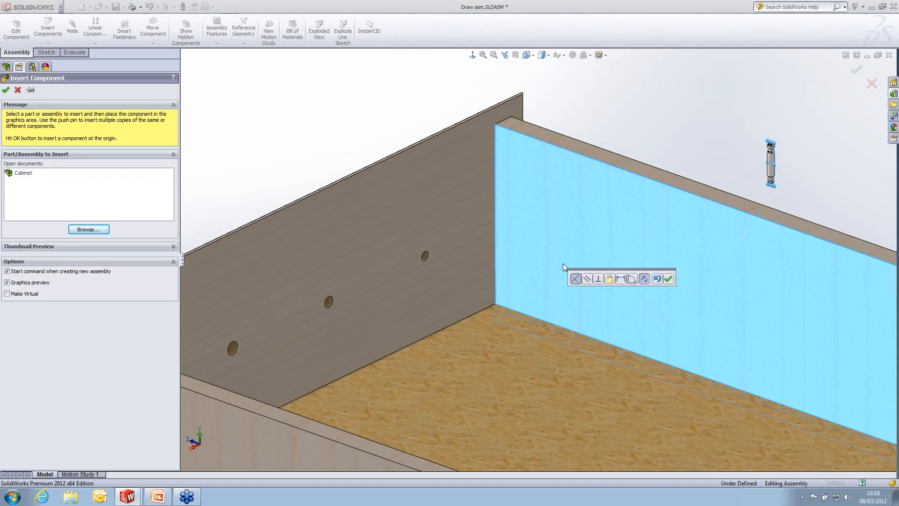
left_click(587, 279)
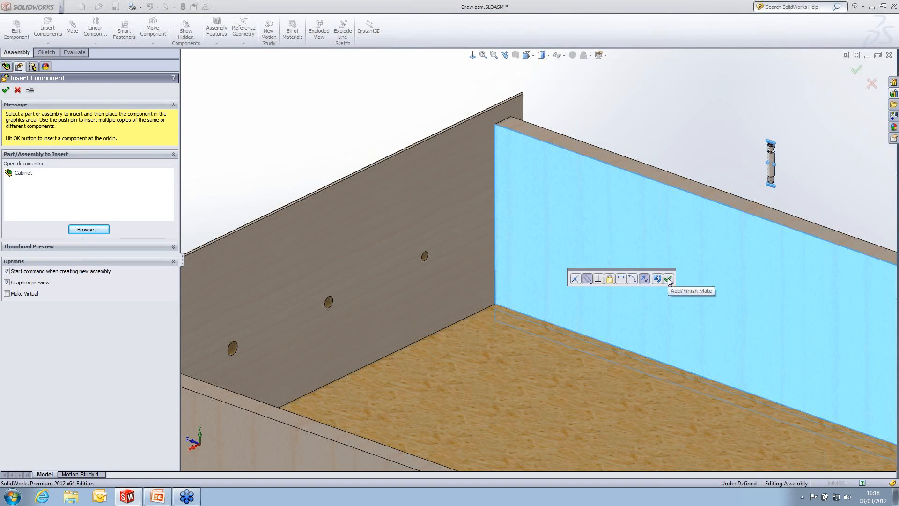
left_click(669, 279)
left_click_drag(772, 156, 639, 139)
scroll(571, 151, "down", 2)
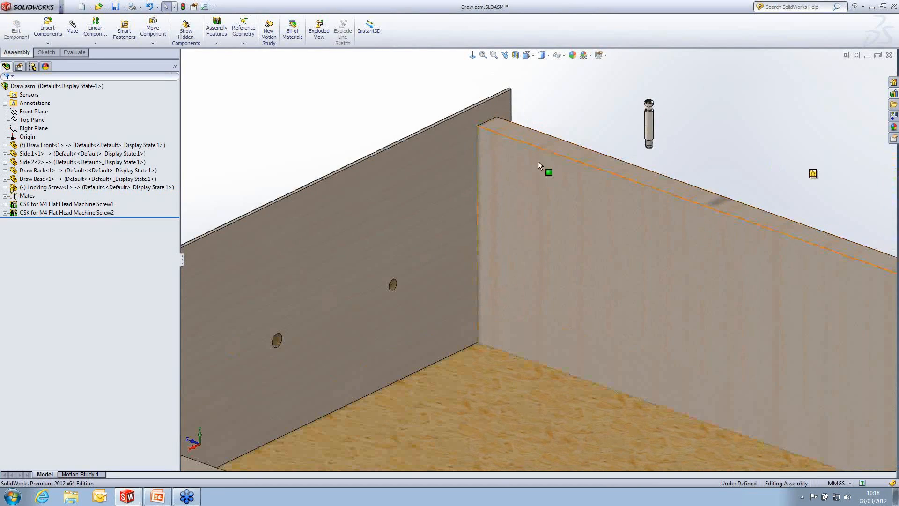
Step: Make Side 2 transparent so that its end against the drawer front can be seen through it
right_click(539, 163)
left_click(579, 125)
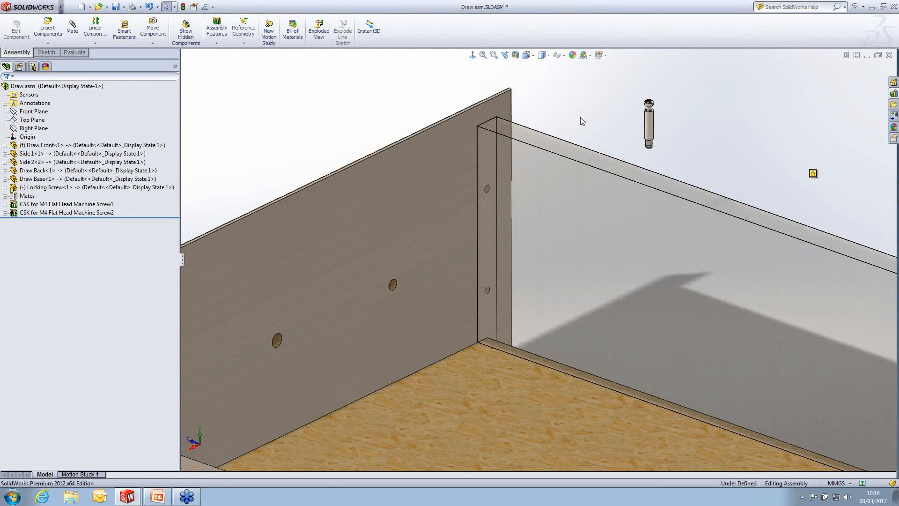
scroll(579, 117, "down", 1)
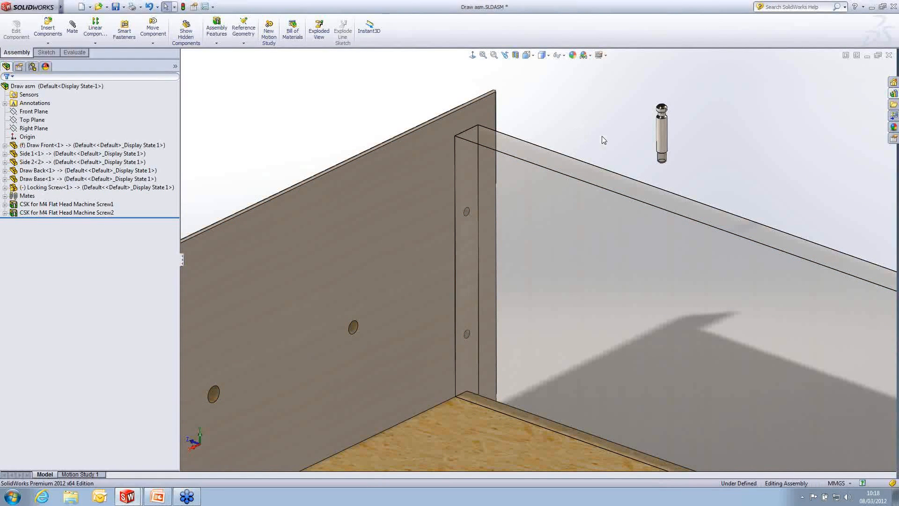
middle_click_drag(602, 137, 594, 124)
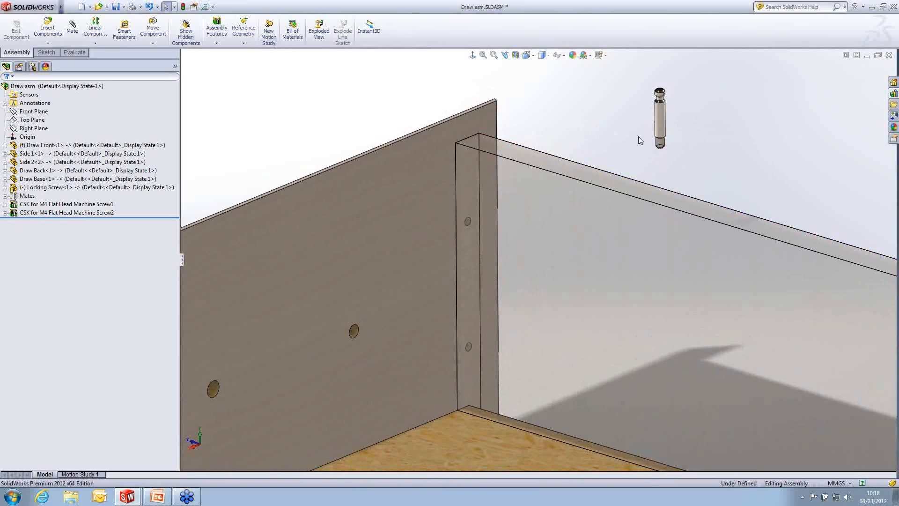
Step: Add a coincident mate between the circular shoulder edge at the locking screw's lower end and Draw Front's inner face
left_click(660, 137)
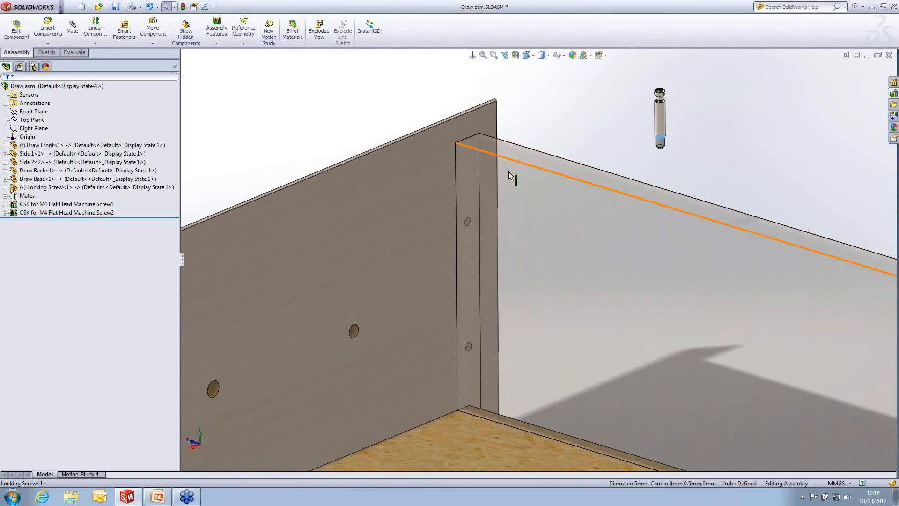
left_click(428, 179, "ctrl")
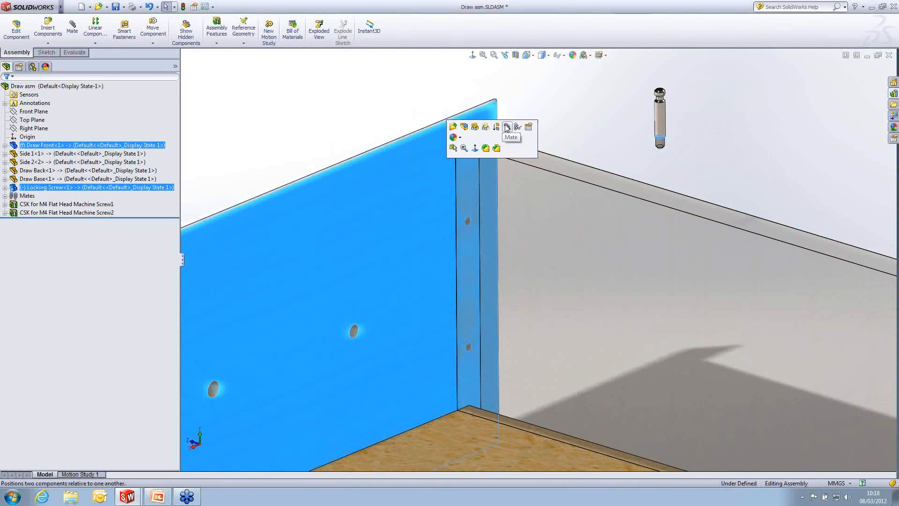
left_click(507, 127)
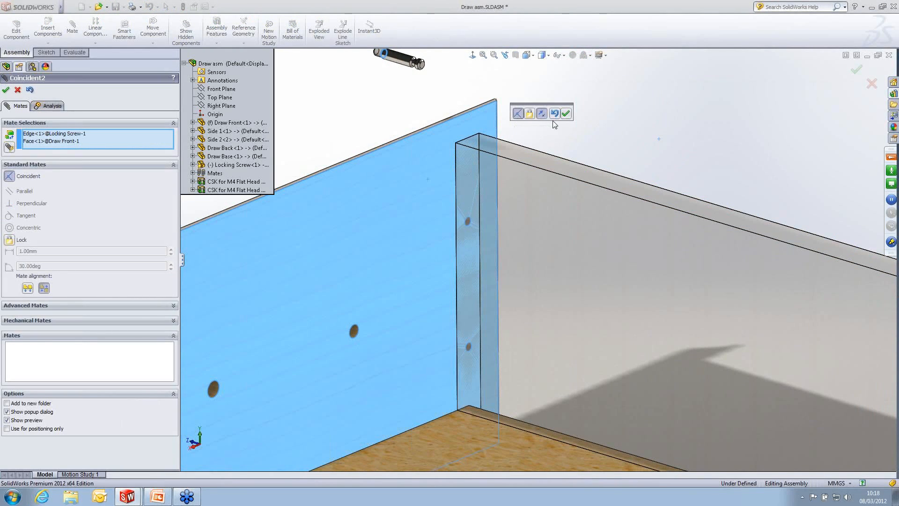
left_click(565, 114)
Step: Add a concentric mate between Draw Front's upper hole behind Side 2 and the locking screw's end, and finish mating
key("z")
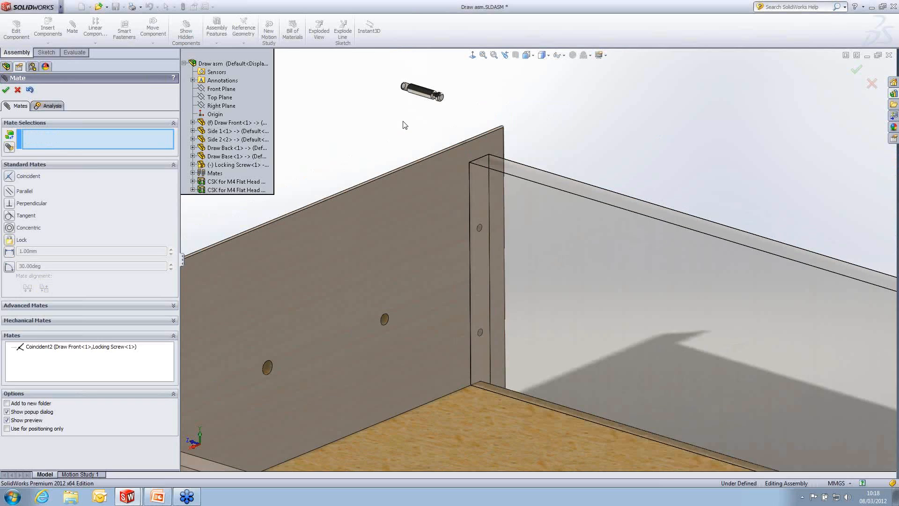
scroll(384, 90, "down", 1)
scroll(513, 276, "down", 3)
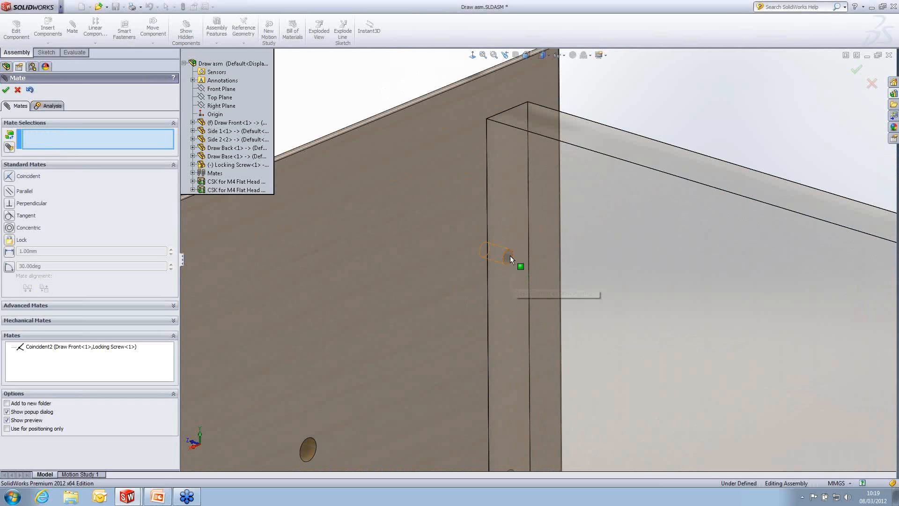
left_click(509, 255)
scroll(515, 255, "up", 3)
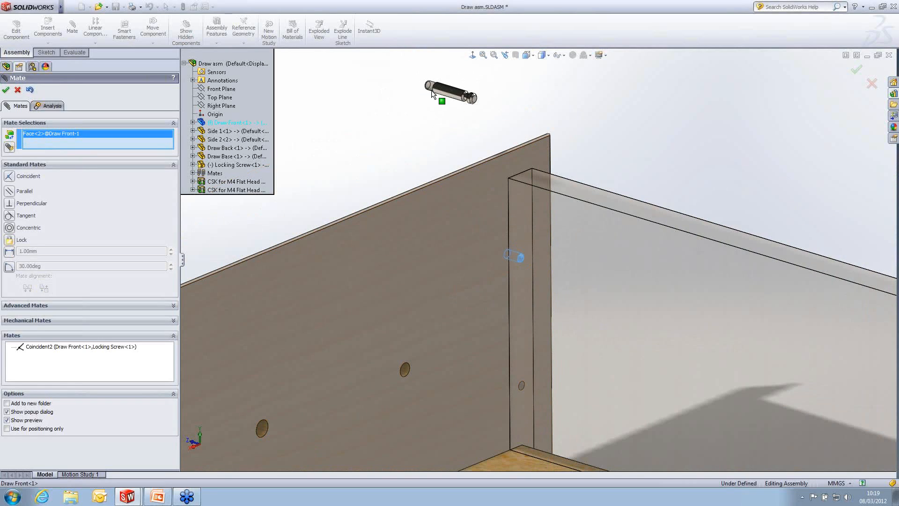
left_click(429, 86)
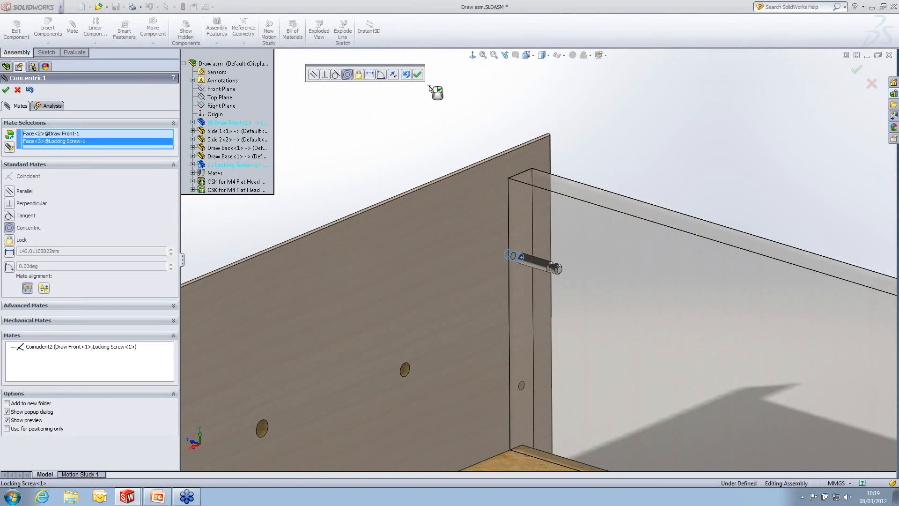
left_click(417, 74)
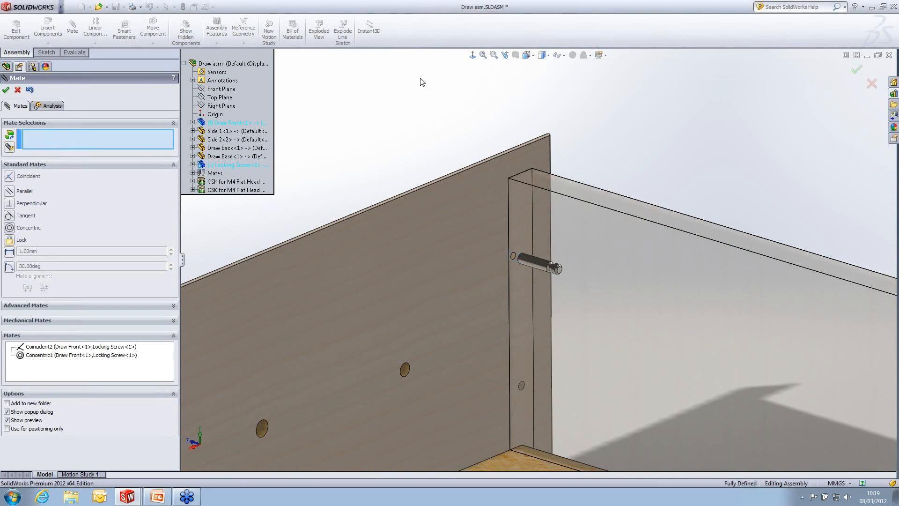
left_click(6, 90)
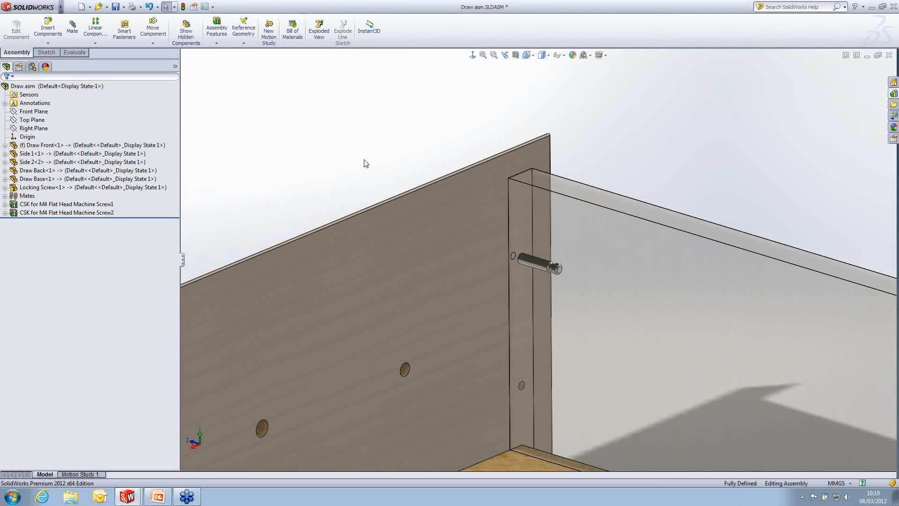
Step: Save the drawer assembly with the mated locking screw
left_click(49, 187)
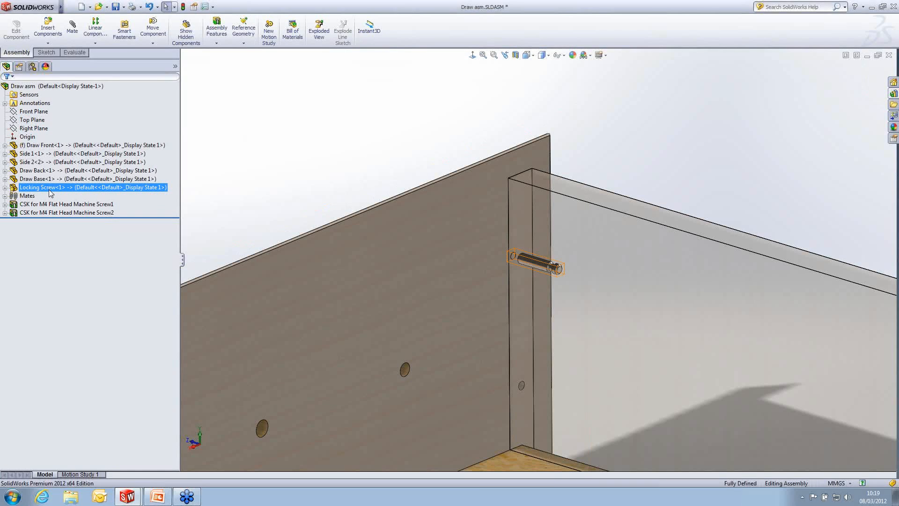
left_click(400, 122)
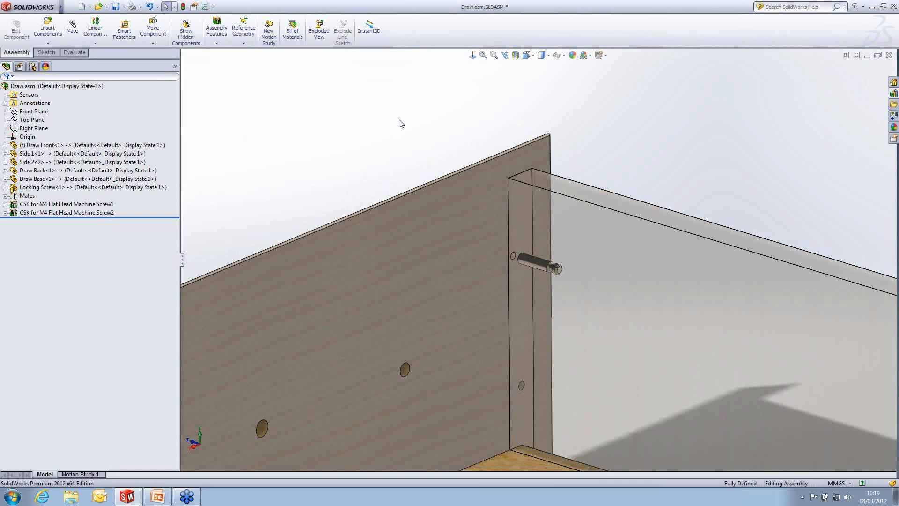
left_click(120, 7)
Step: Start inserting the smart features of the Locking Screw component
left_click(15, 196)
left_click(15, 189)
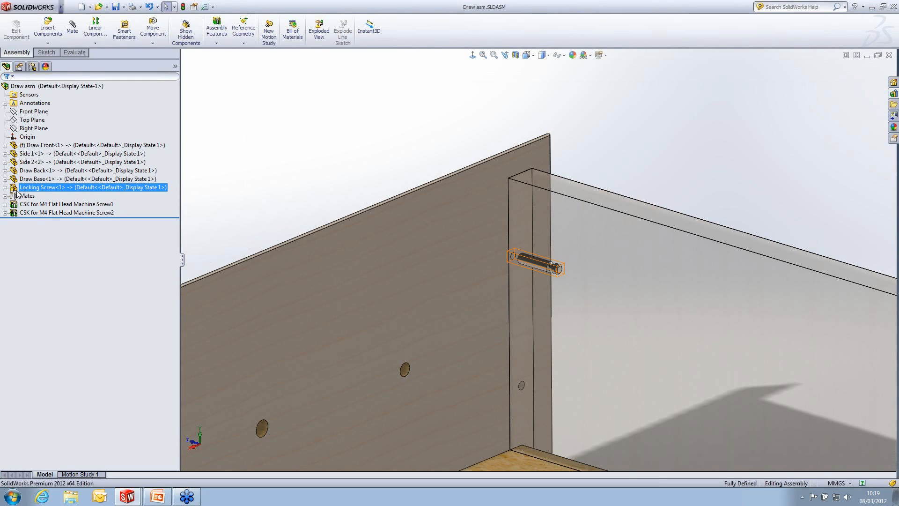
right_click(51, 189)
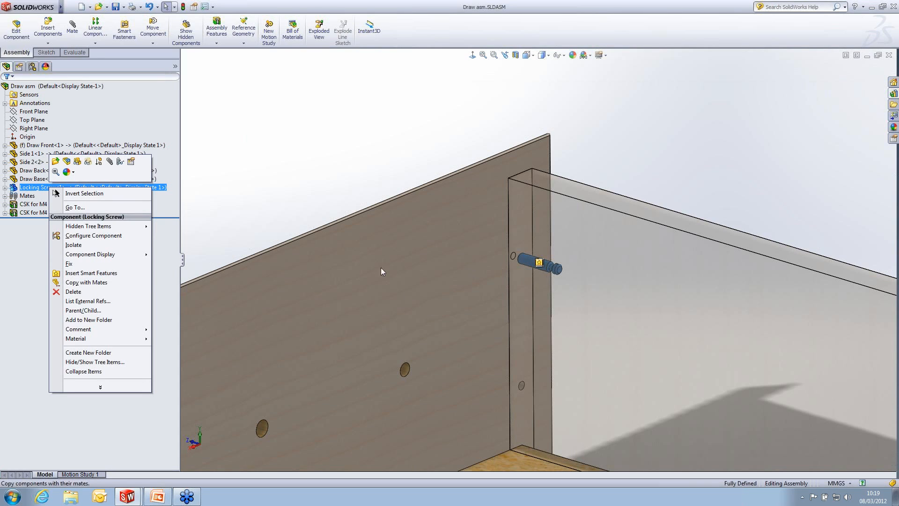
left_click(91, 272)
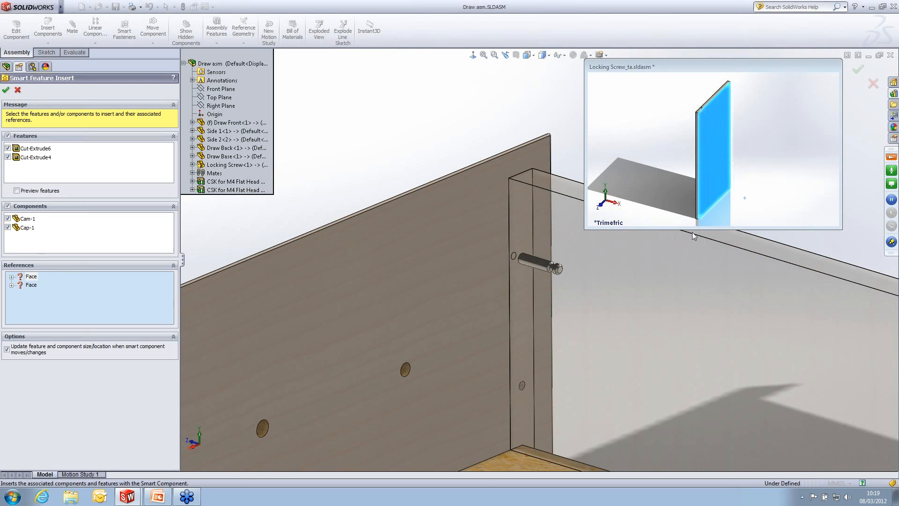
Step: Make Side 2 opaque again and assign its large inner face as the first face reference
right_click(656, 286)
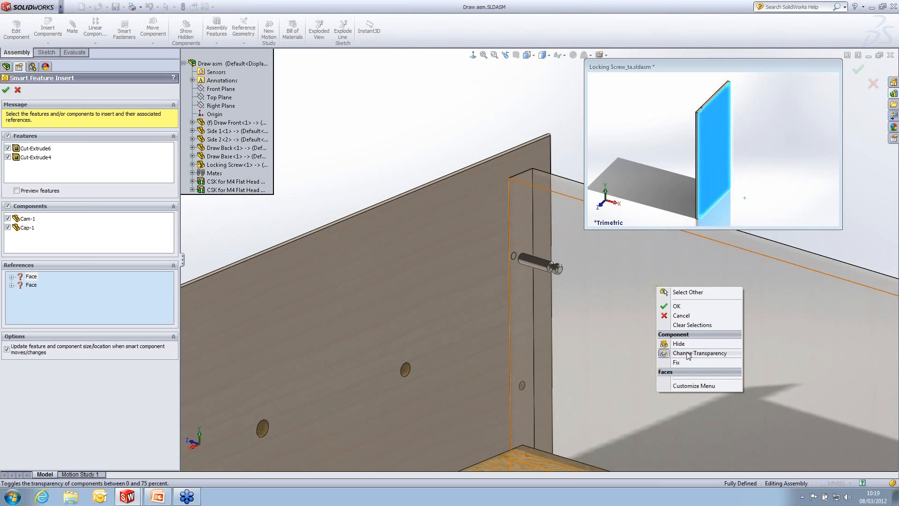
left_click(692, 354)
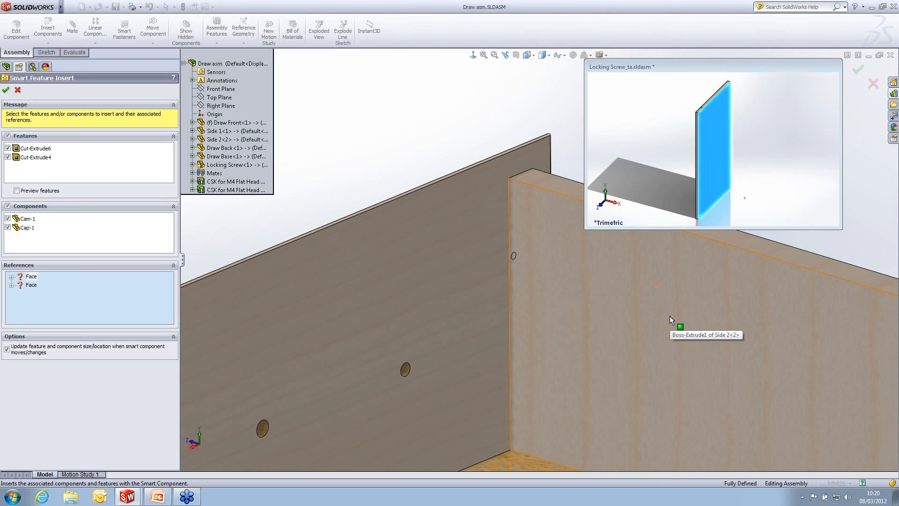
left_click(659, 279)
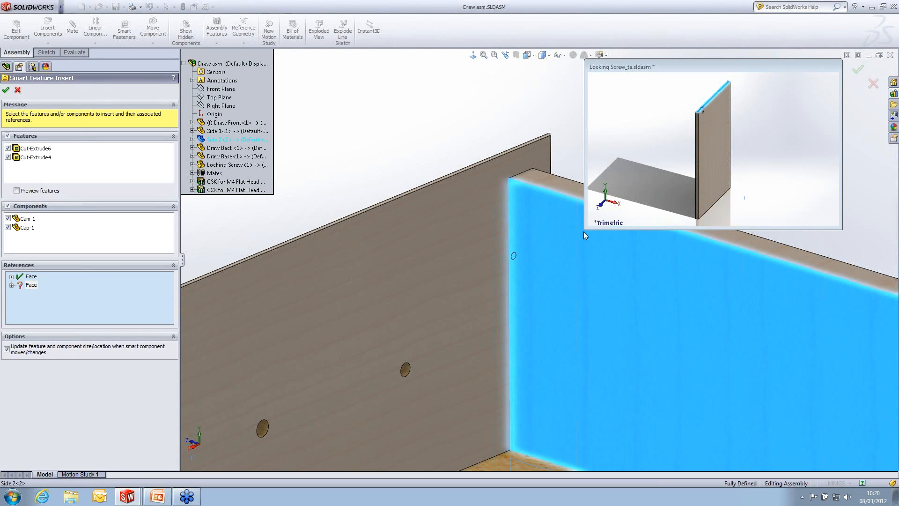
Step: Assign Side 2's hidden end face against Draw Front as the second reference and insert Cut-Extrude6, Cut-Extrude4, Cam-1 and Cap-1
right_click(523, 216)
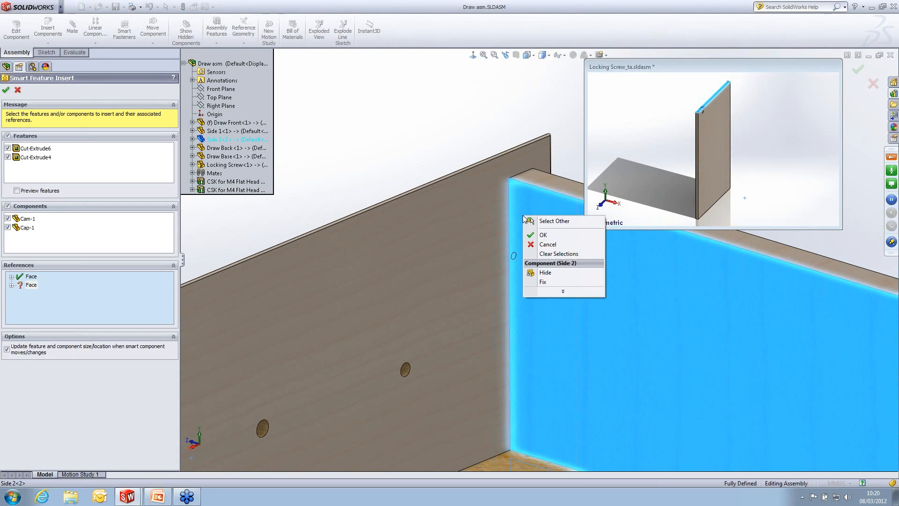
left_click(534, 221)
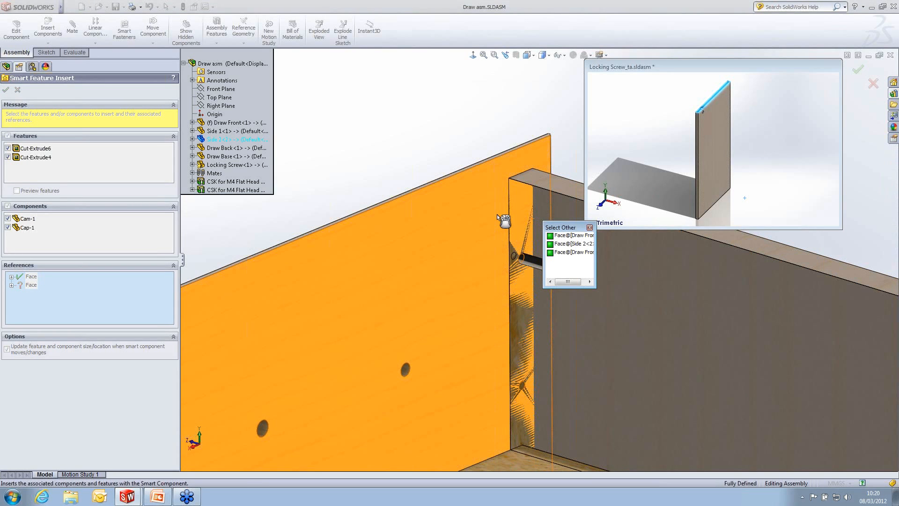
right_click(490, 216)
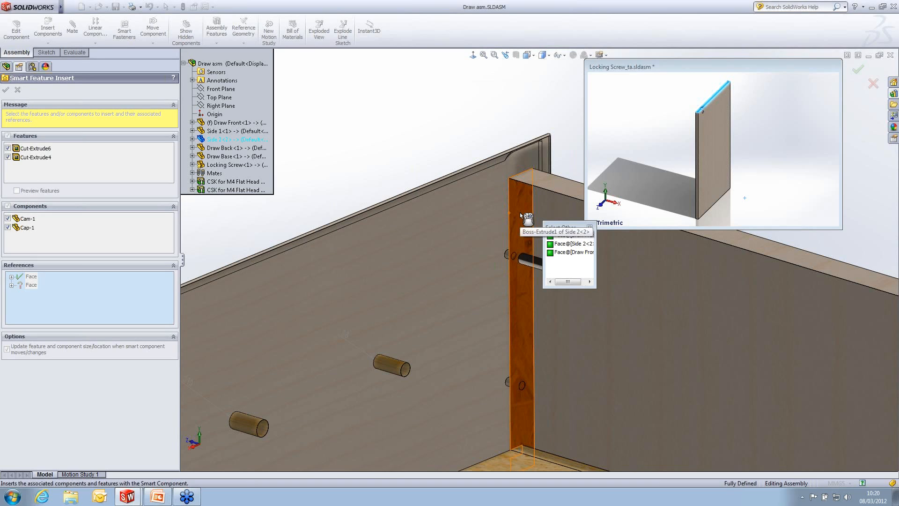
left_click(520, 212)
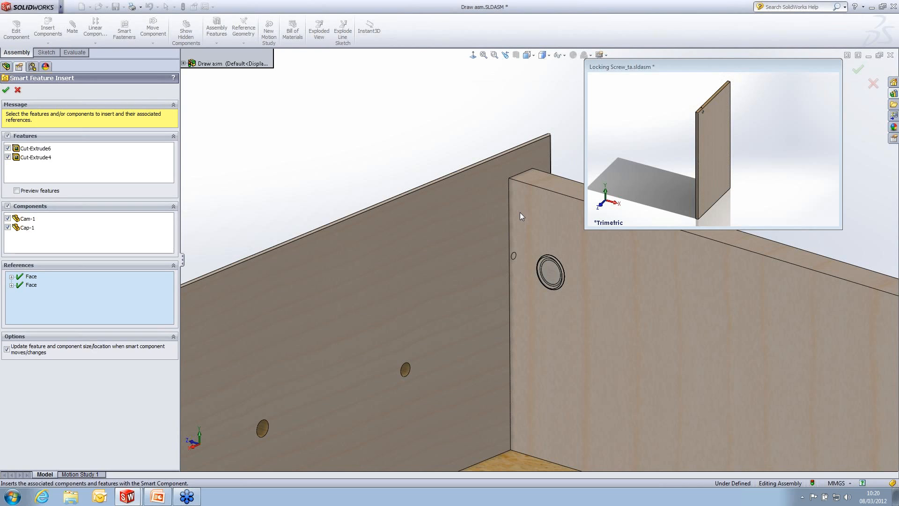
left_click(6, 89)
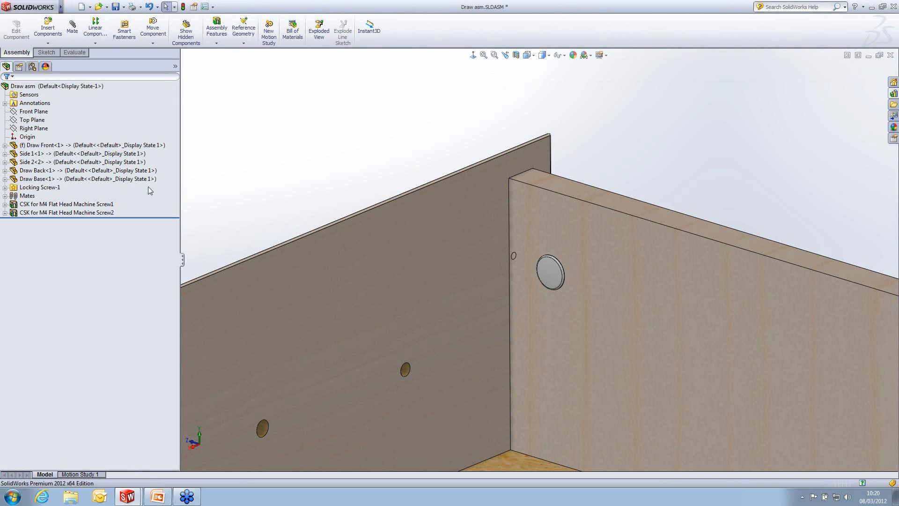
Step: Expand the Locking Screw-1 group and review its screw, features folder, cap and cam
left_click(5, 187)
left_click(61, 196)
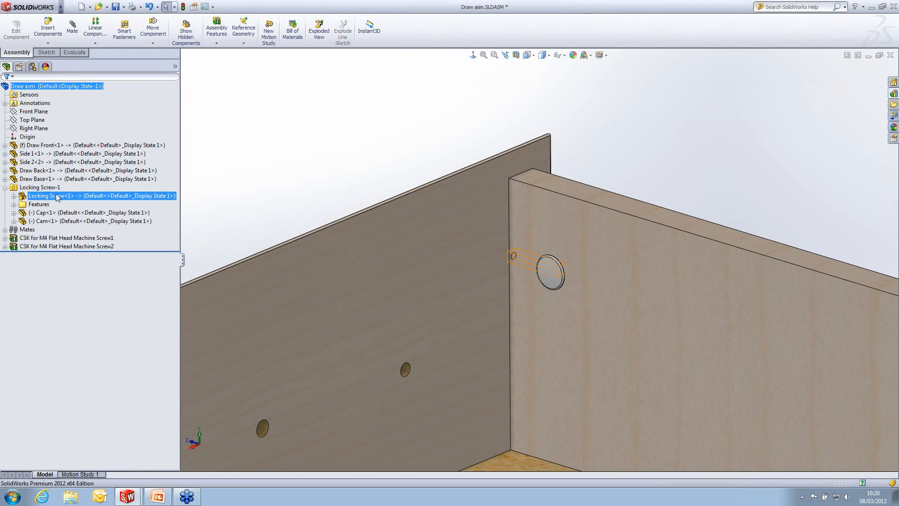
left_click(36, 205)
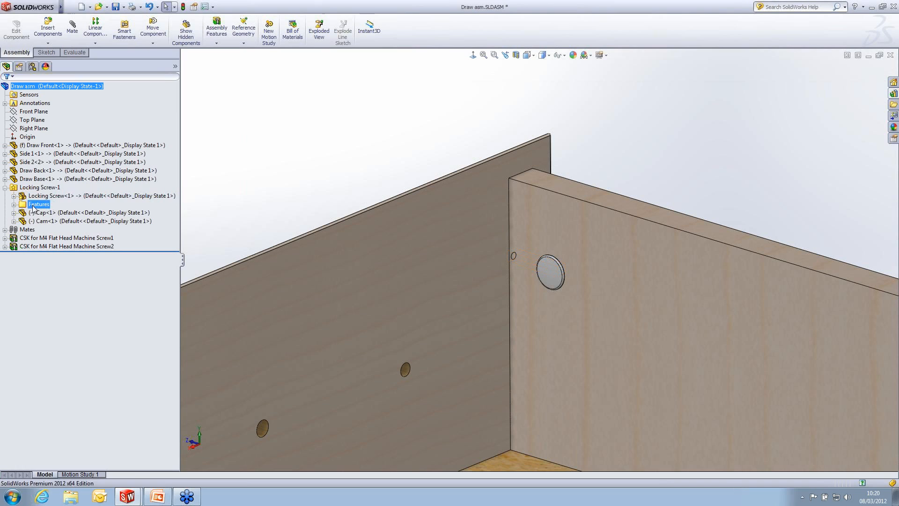
left_click(40, 213)
left_click(43, 220)
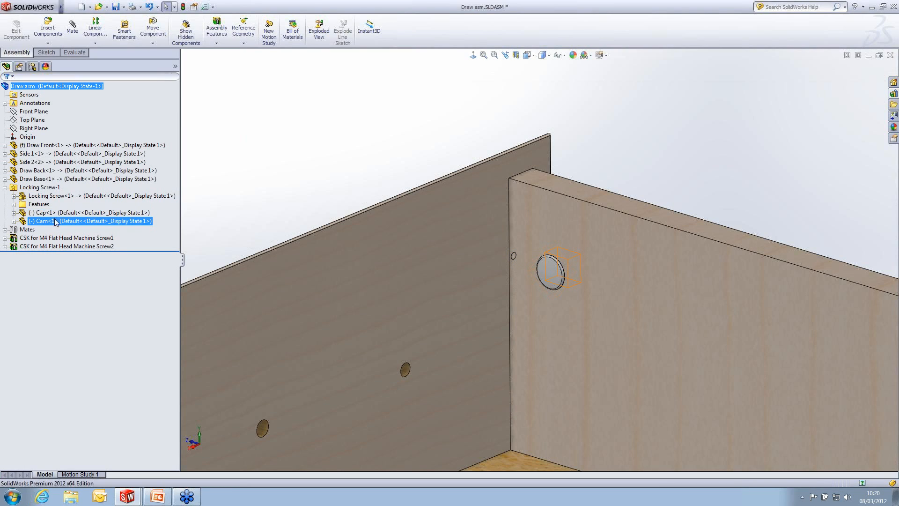
Step: Make Side 2 temporarily transparent to examine the inserted screw, cam and cap, and restore its opacity
right_click(649, 244)
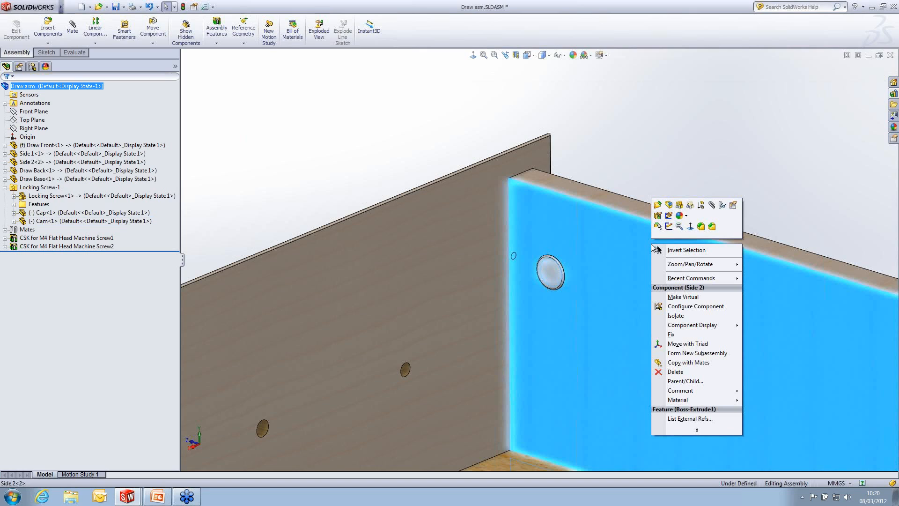
left_click(688, 206)
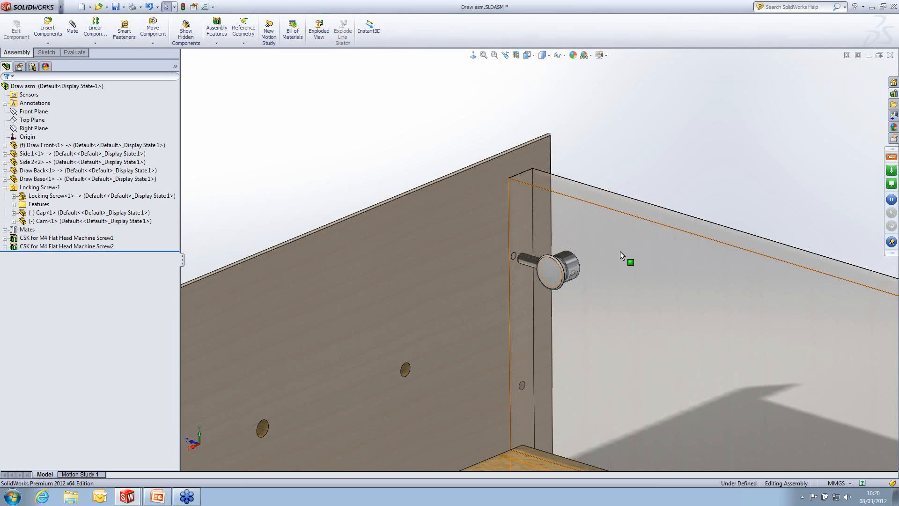
right_click(628, 249)
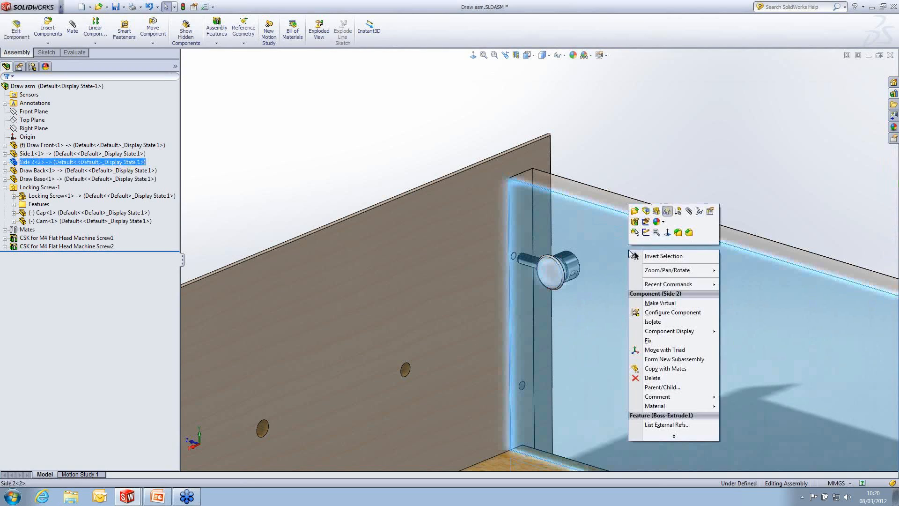
left_click(666, 216)
left_click(660, 147)
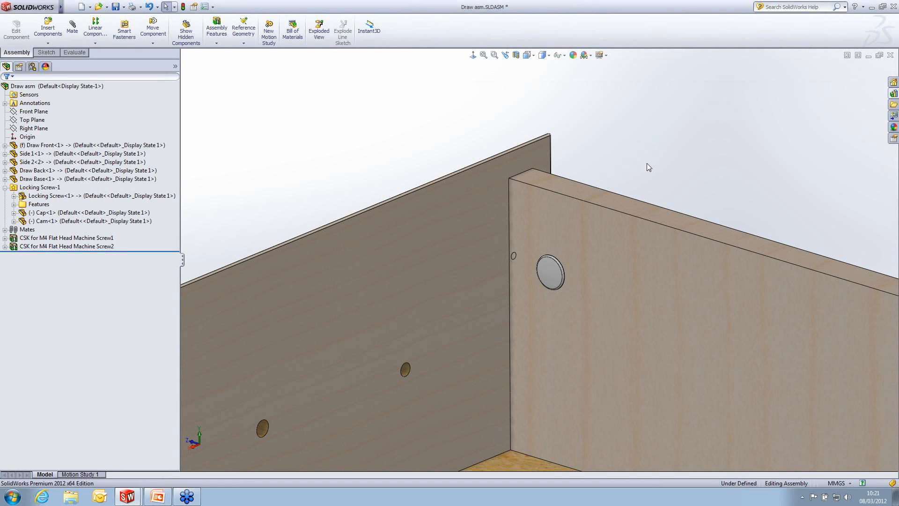
Step: Show the whole drawer in trimetric view and save the assembly with its smart features
scroll(637, 173, "up", 2)
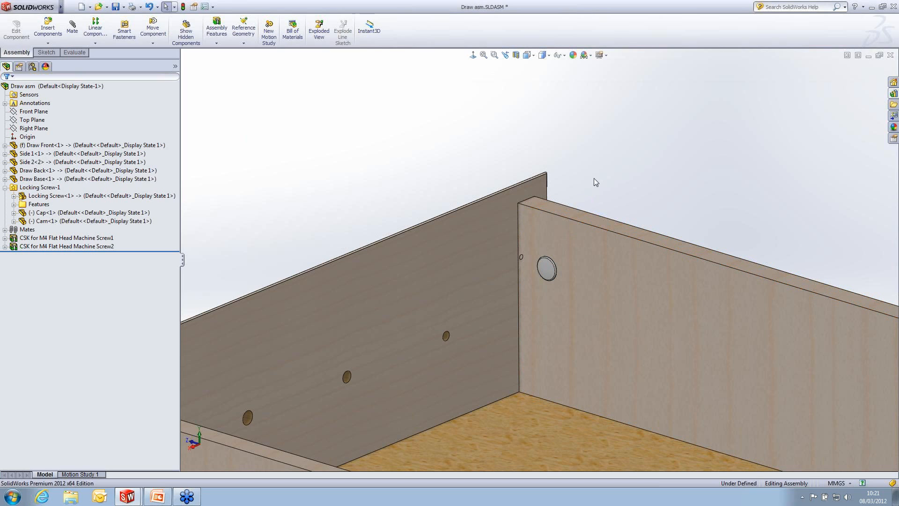
right_click_drag(593, 182, 622, 148)
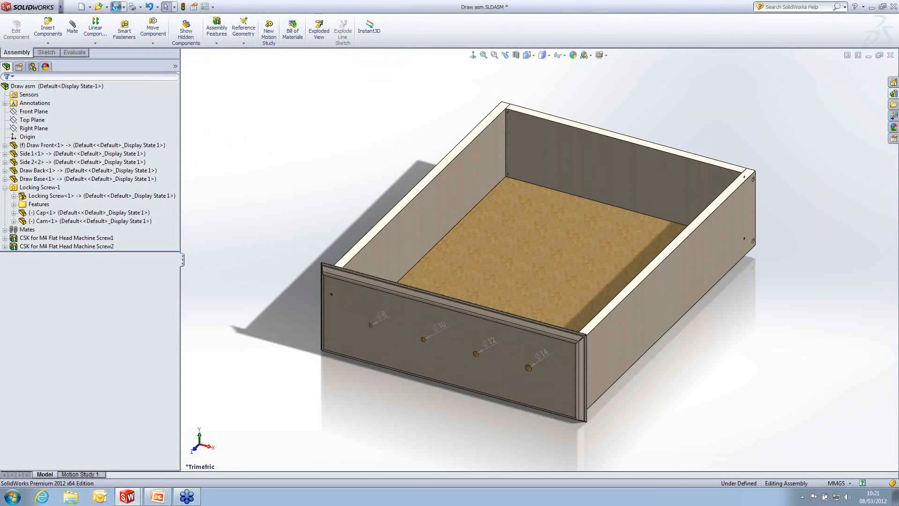
key("ctrl+s")
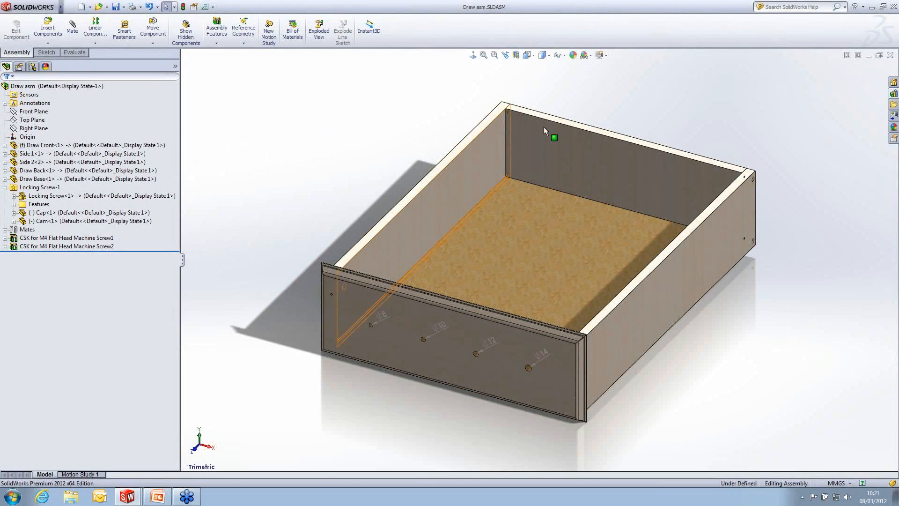
Step: Close the drawer assembly, return to the Cabinet assembly and examine the door's handle up close
left_click(891, 56)
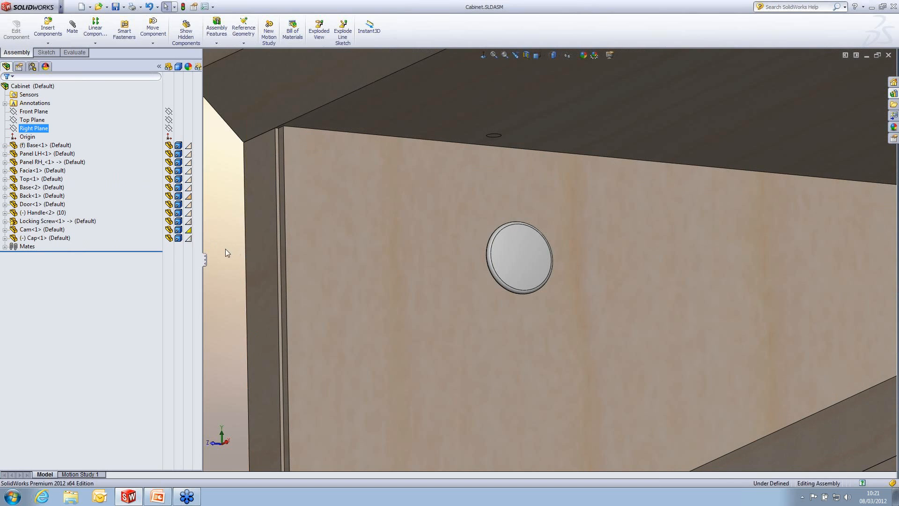
scroll(232, 253, "up", 10)
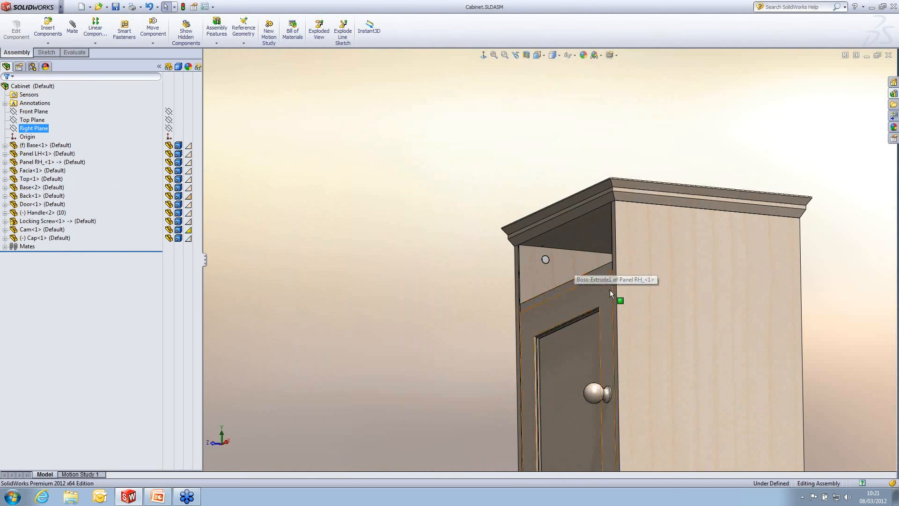
middle_click_drag(626, 334, 636, 401)
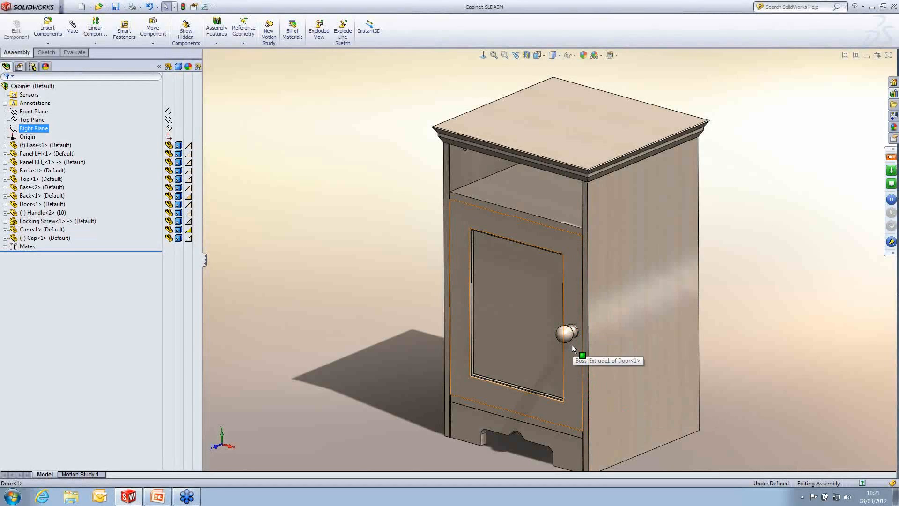
scroll(571, 344, "down", 10)
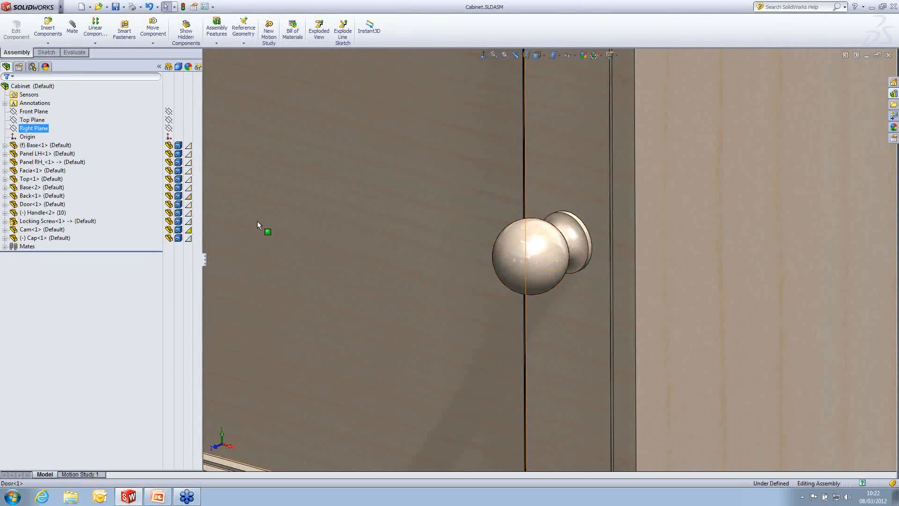
Step: Start Make Smart Component in the Cabinet assembly and choose the door handle as the smart component
left_click(32, 120)
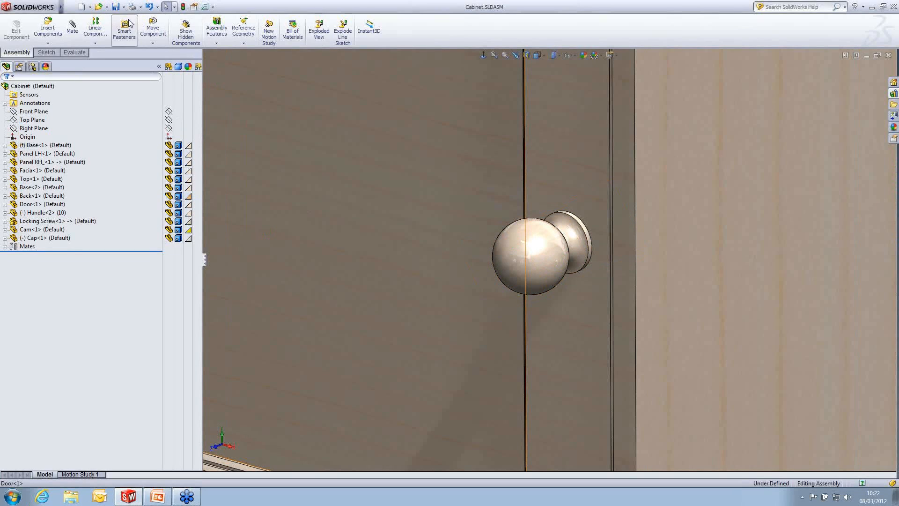
left_click(85, 7)
mouse_move(142, 7)
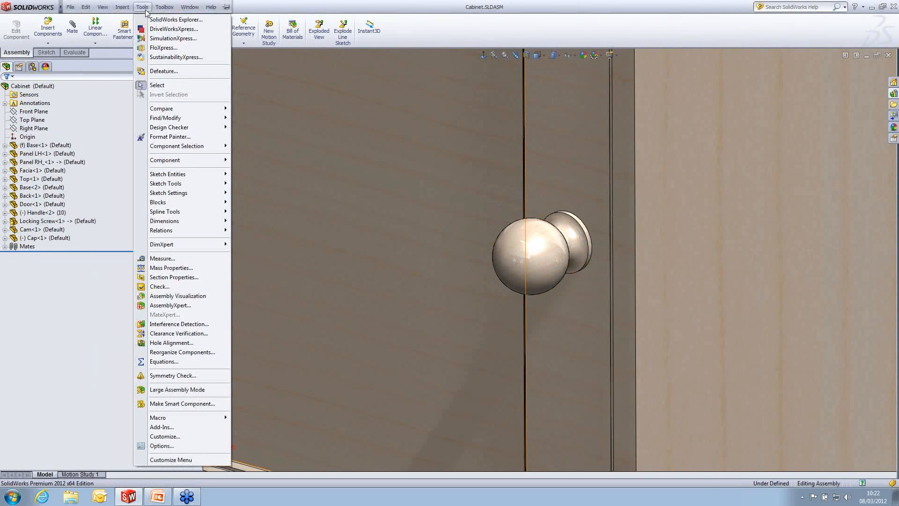
left_click(211, 406)
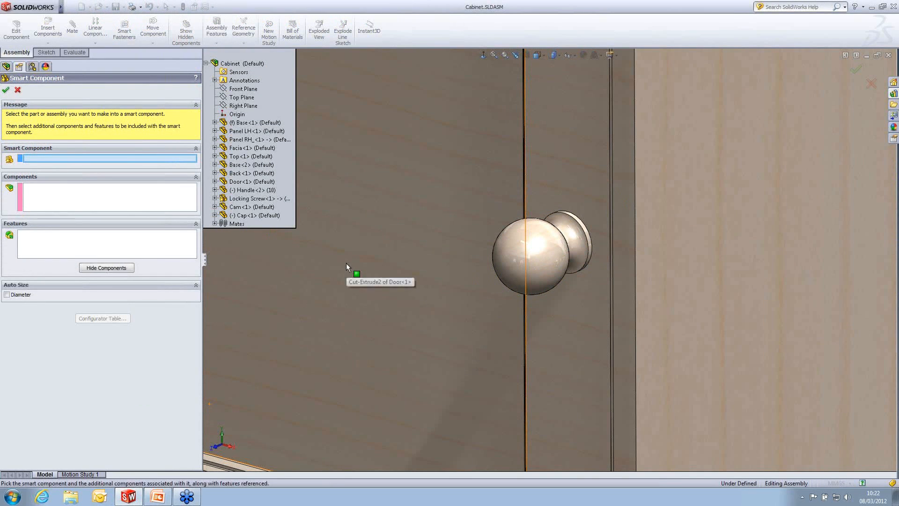
left_click(553, 252)
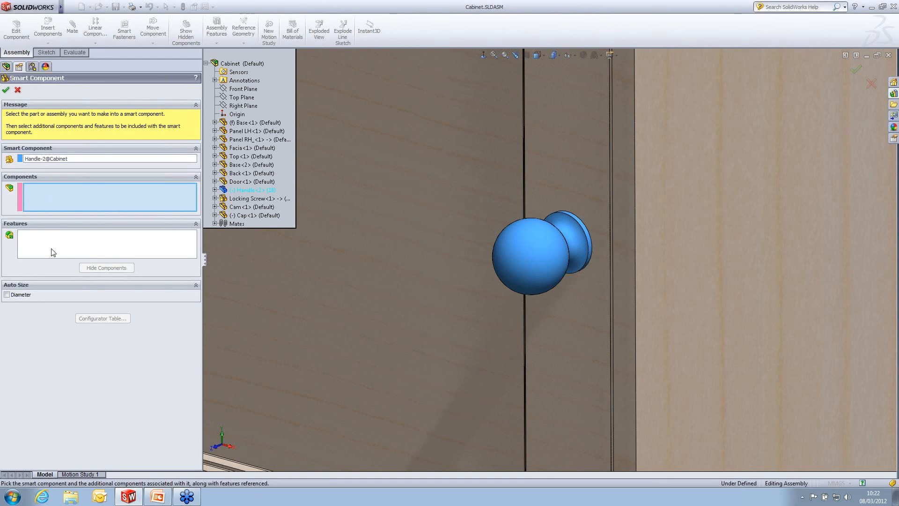
Step: Enable diameter auto sizing for the handle, using its peg's cylindrical face as the concentric mate reference
left_click(7, 294)
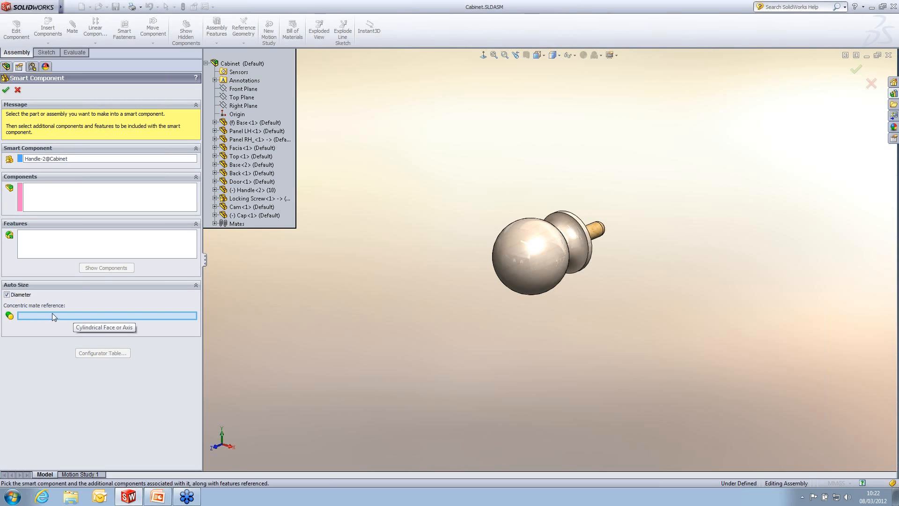
middle_click_drag(606, 272, 555, 257)
scroll(627, 256, "down", 3)
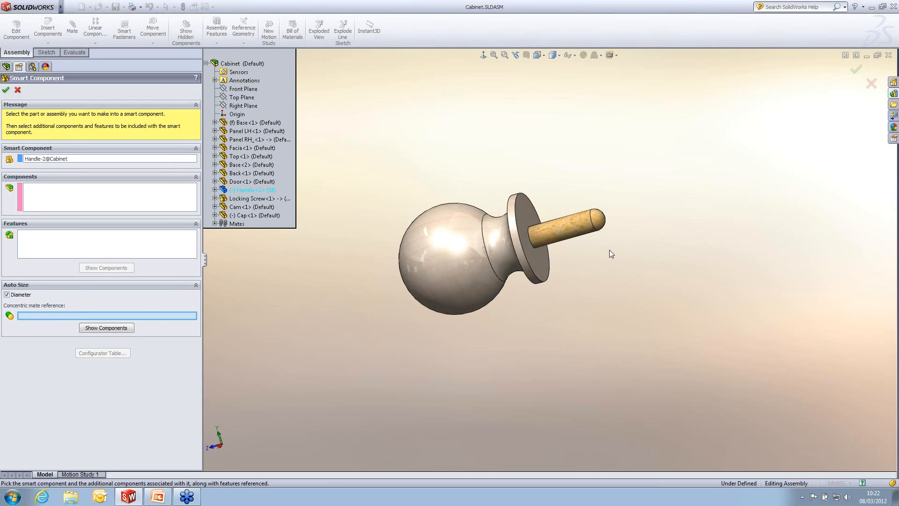
scroll(581, 253, "down", 2)
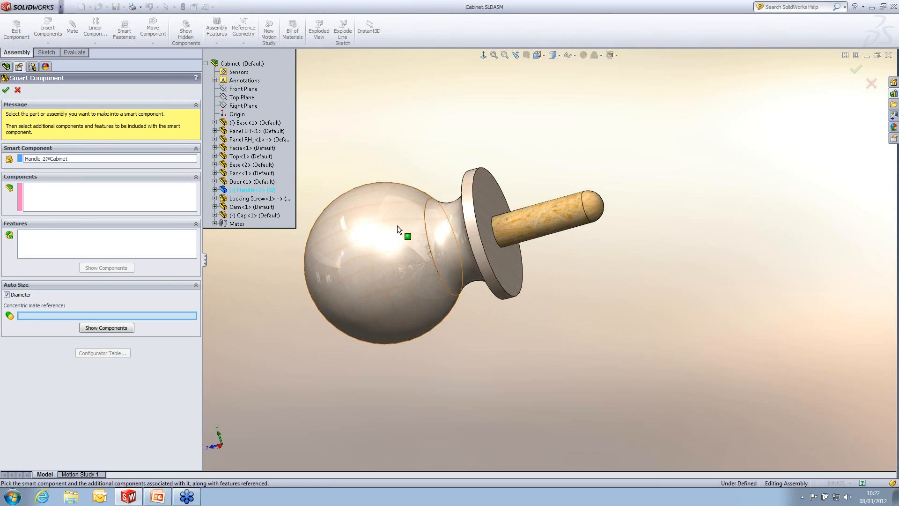
left_click(555, 218)
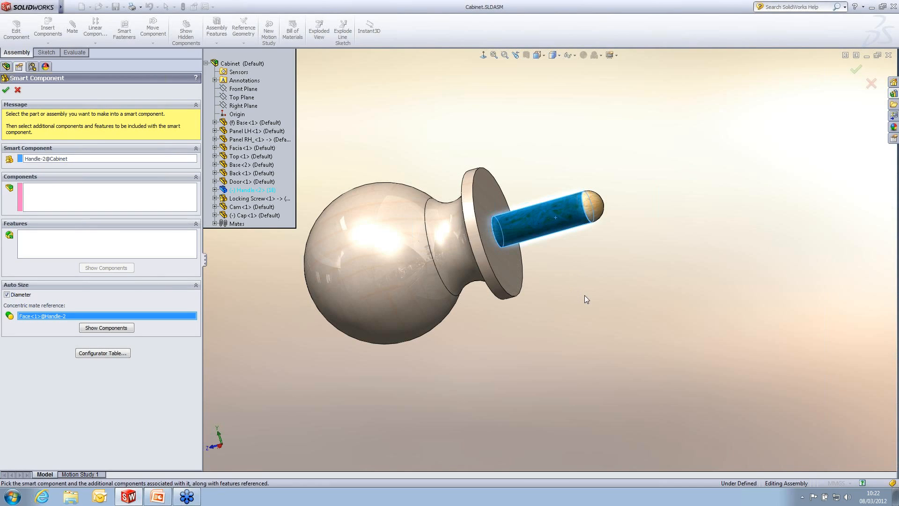
Step: Open the configurator table and set diameter ranges of 9.5 to 11.4 for handle configuration 10 and 11.5 to 13.4 for 12
left_click(112, 353)
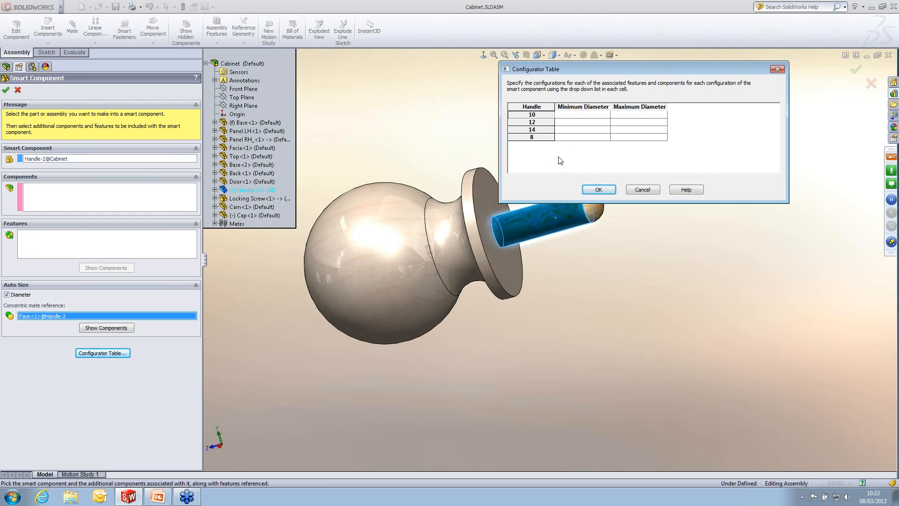
left_click(581, 116)
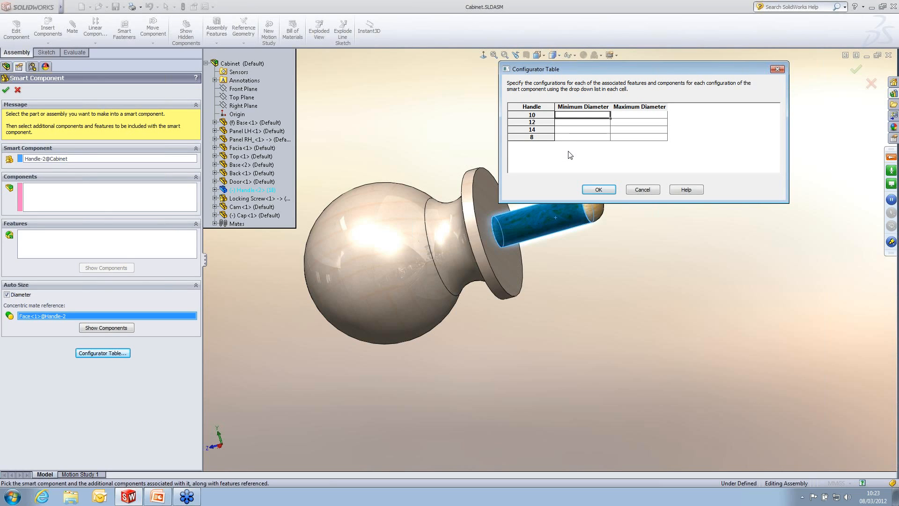
type("9.5")
left_click(654, 116)
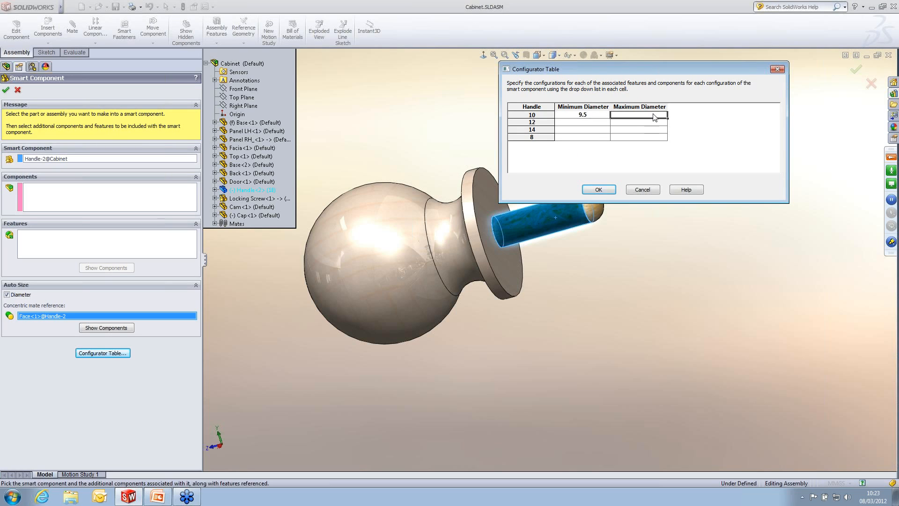
type("11.4")
left_click(583, 123)
type("11.5")
left_click(638, 124)
type("1.")
key("BackSpace")
type("3.4")
Step: Set diameter ranges of 13.5 to 15.4 for handle configuration 14 and 7.5 to 9.4 for 8, and finish the smart component
left_click(603, 131)
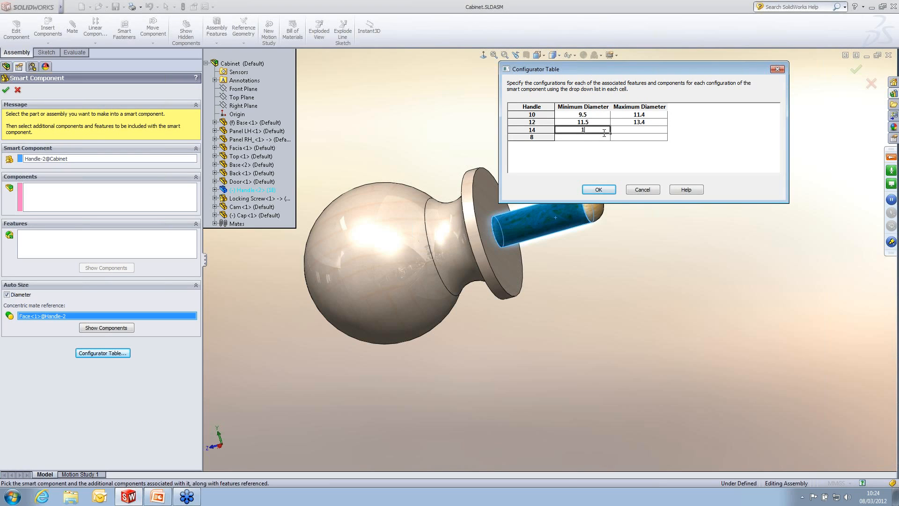
type("13.5")
left_click(640, 133)
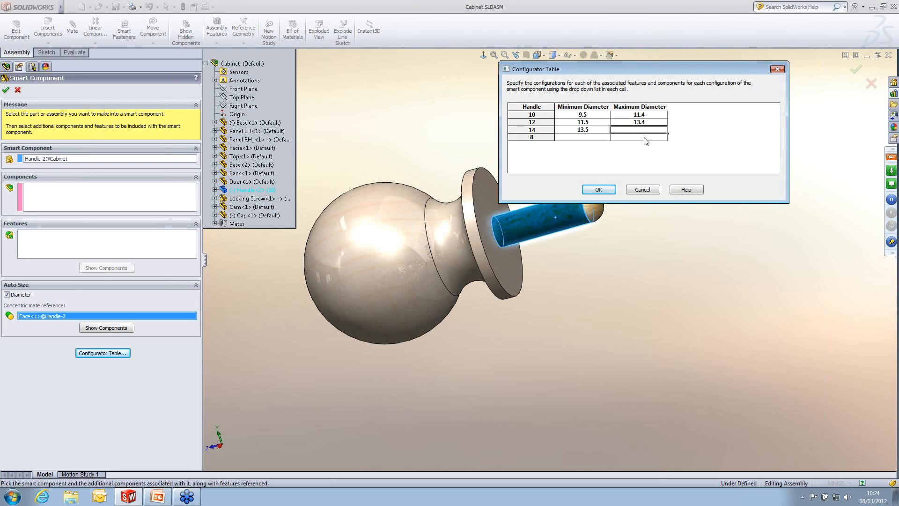
type("15.4")
left_click(577, 140)
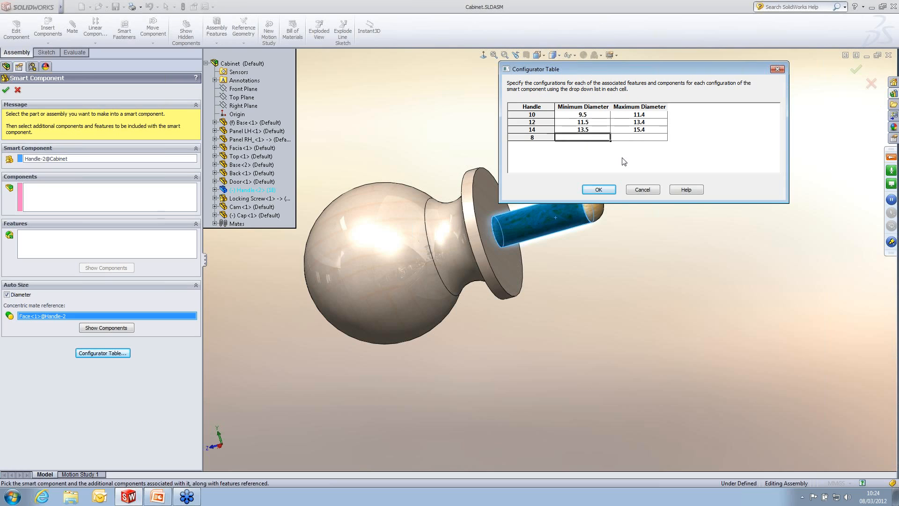
type("7.5")
key("Tab")
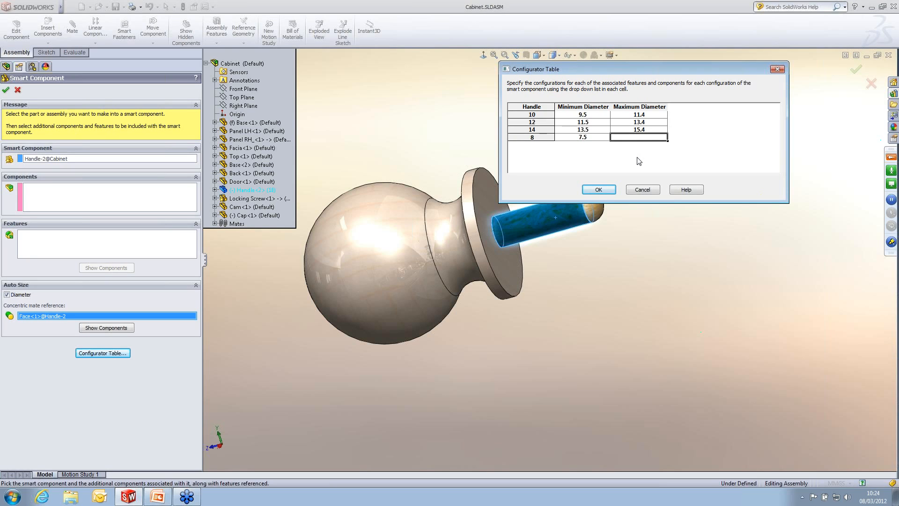
type("9.4")
left_click(596, 190)
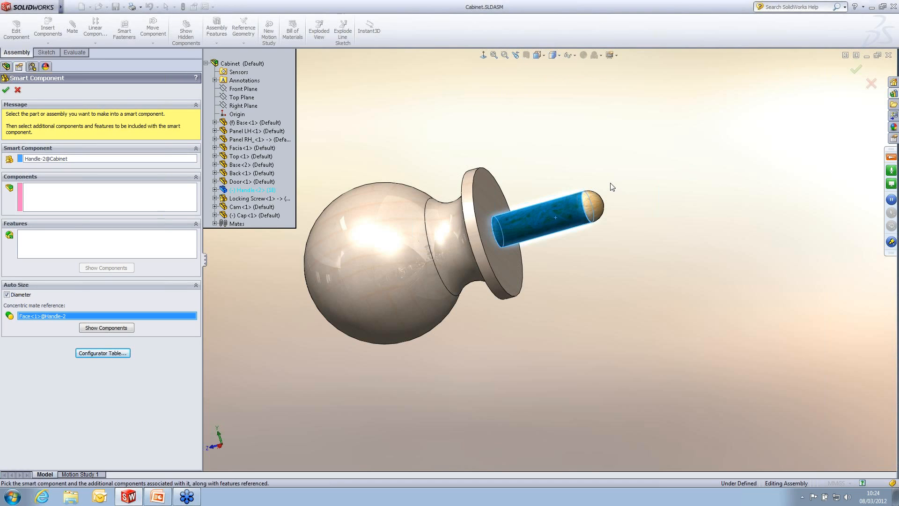
left_click(17, 89)
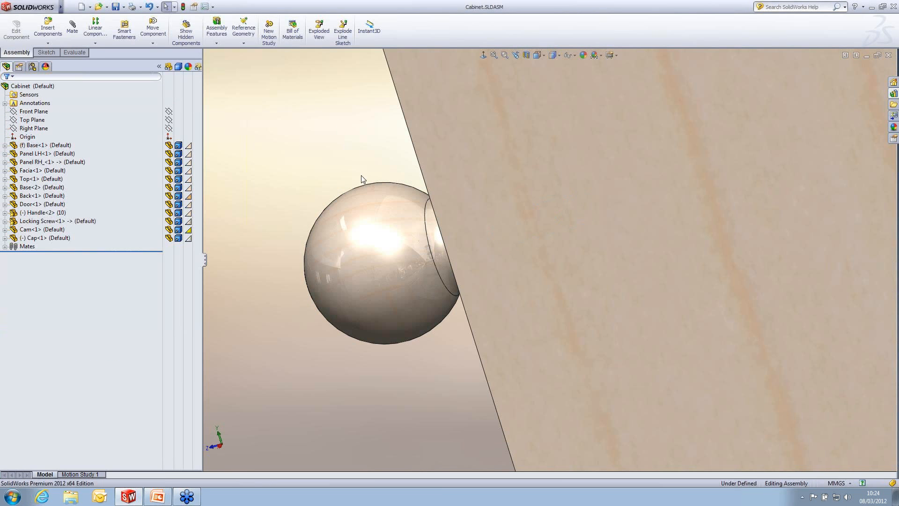
Step: Check the smart handle in the assembly's component list and save the Cabinet assembly
mouse_move(363, 178)
middle_mouse_down()
mouse_move(432, 166)
mouse_move(374, 182)
middle_mouse_up()
left_click(43, 212)
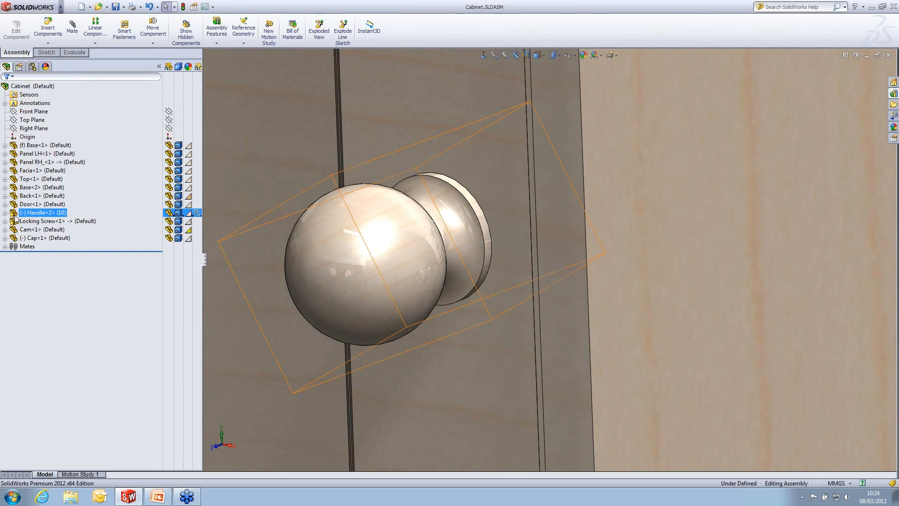
key("Escape")
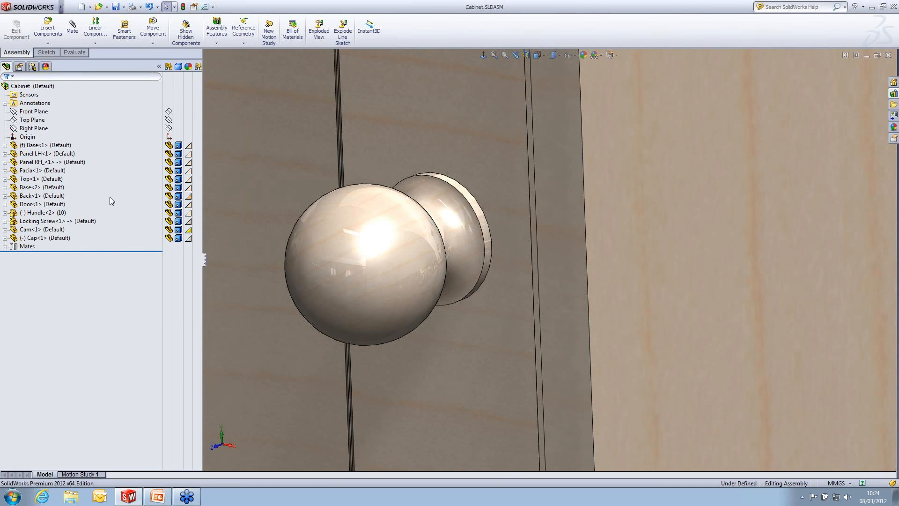
left_click(115, 6)
Step: Open the handle part on its own and review its configurations and the properties of configuration 10
right_click(369, 229)
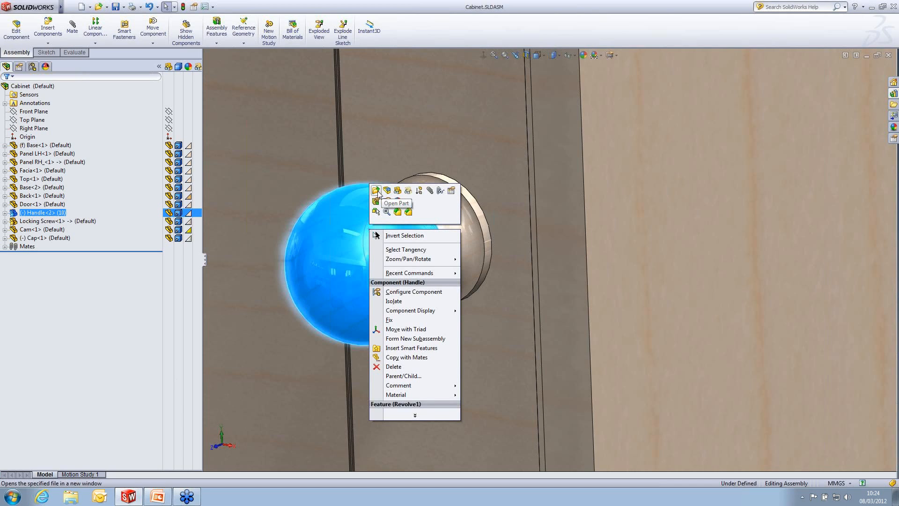
left_click(377, 191)
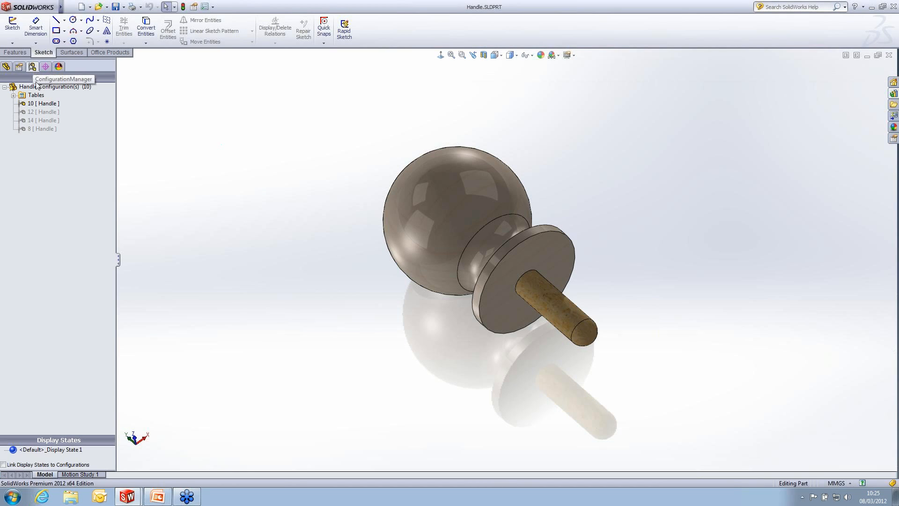
left_click(46, 121)
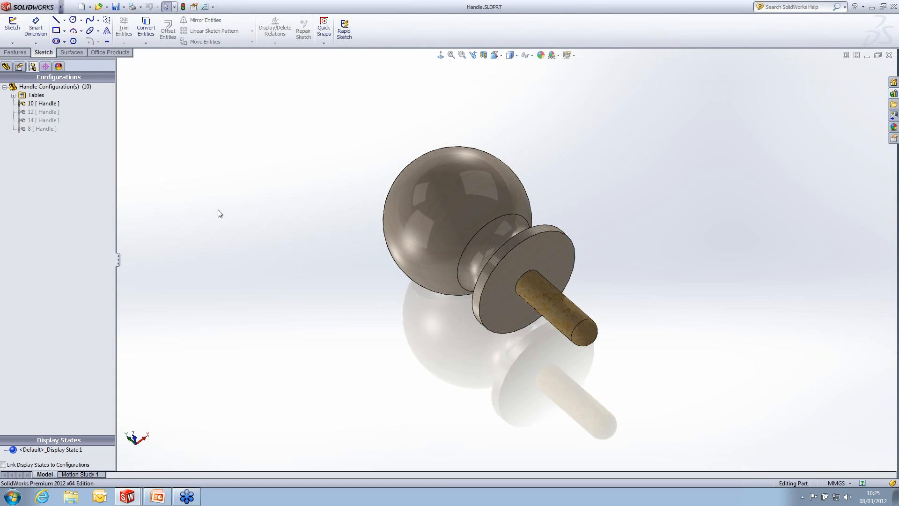
right_click(44, 106)
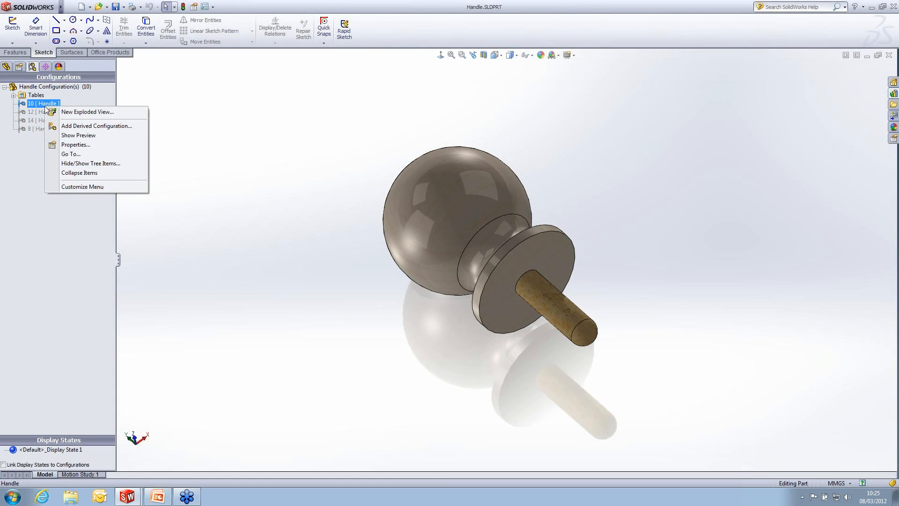
left_click(75, 145)
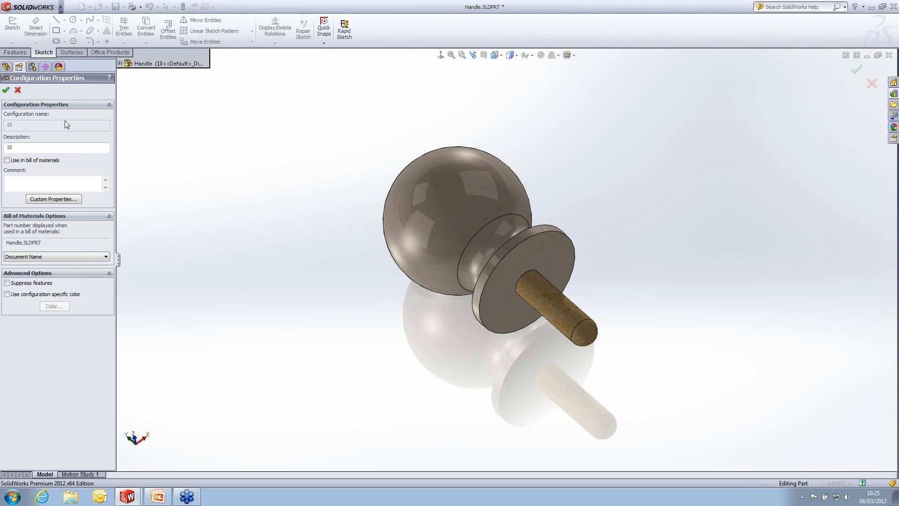
left_click(6, 90)
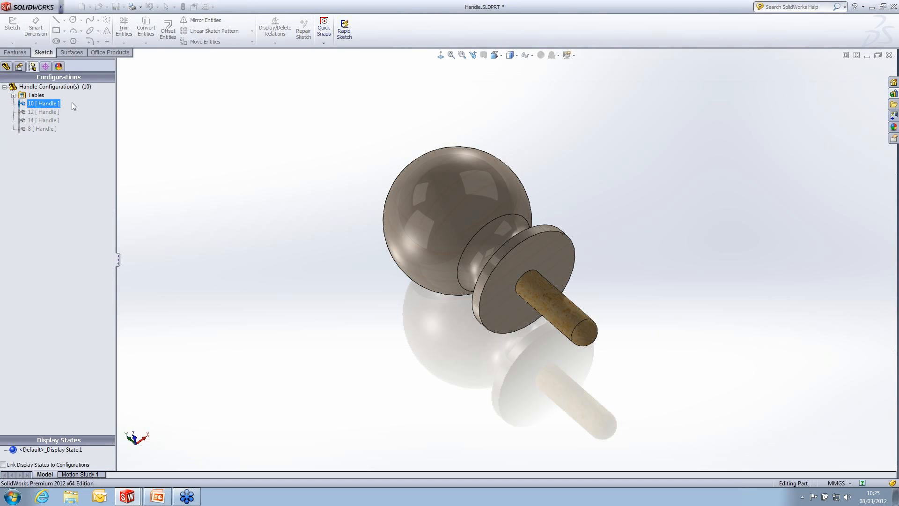
left_click(164, 128)
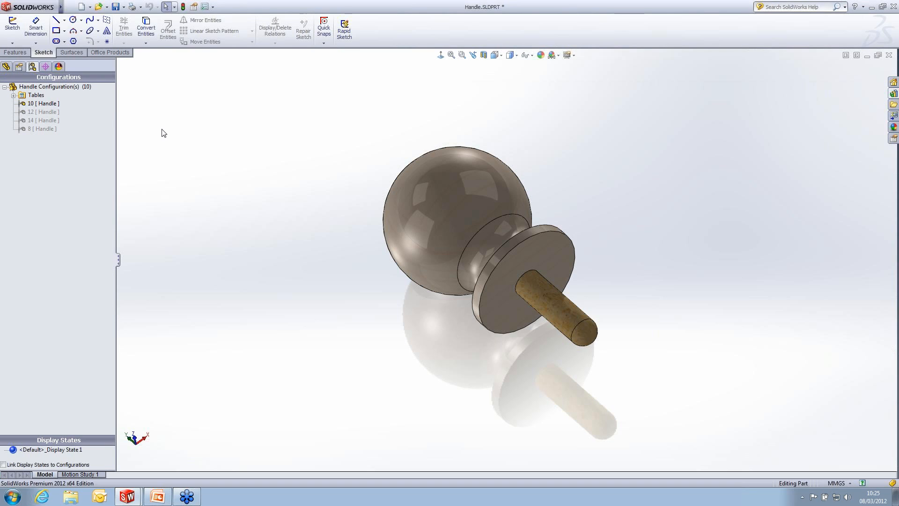
Step: Review the handle part's feature list, including its Smart Feature and MateReferences folders
left_click(6, 67)
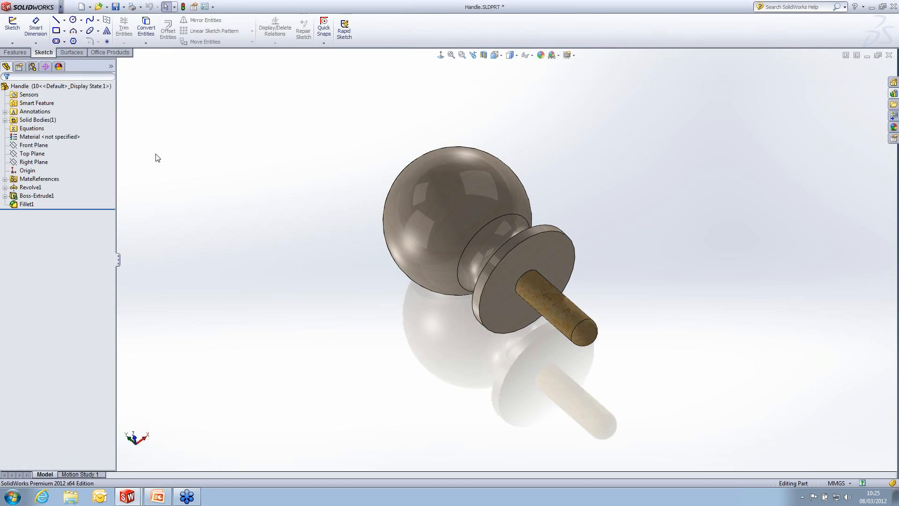
left_click(39, 104)
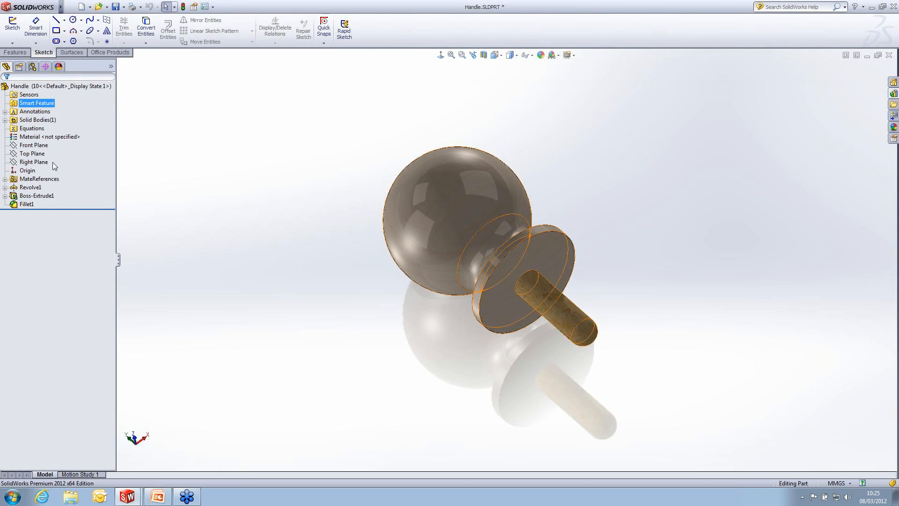
left_click(44, 179)
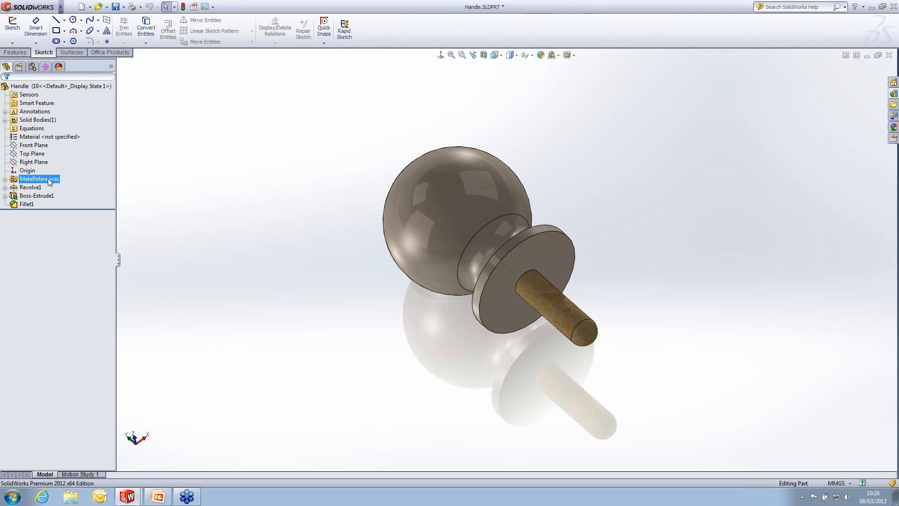
left_click(69, 178)
left_click(45, 176)
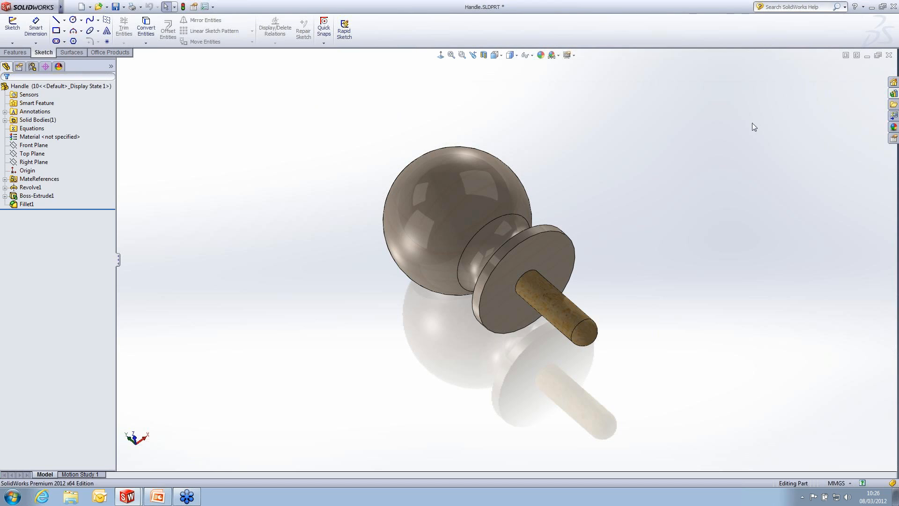
Step: Add the handle part to the Furnature Parts folder of the Design Library under the file name Handle
left_click(893, 93)
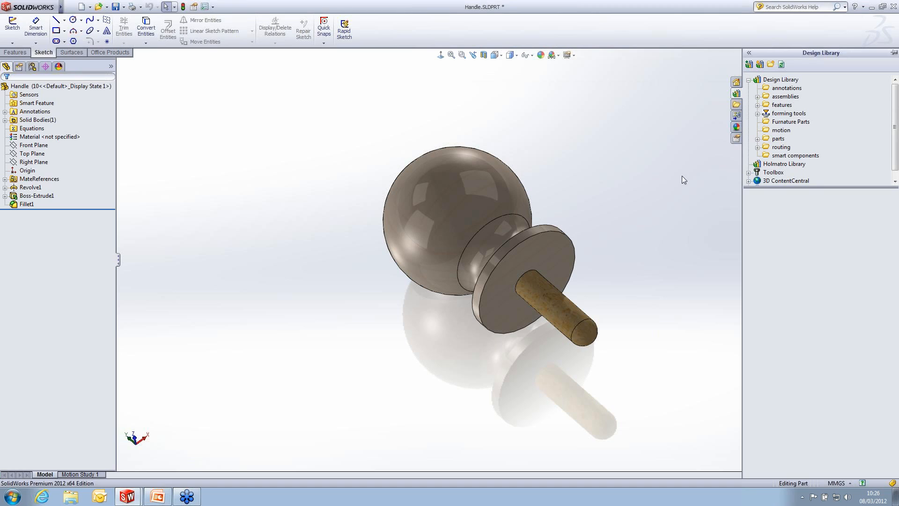
left_click(894, 52)
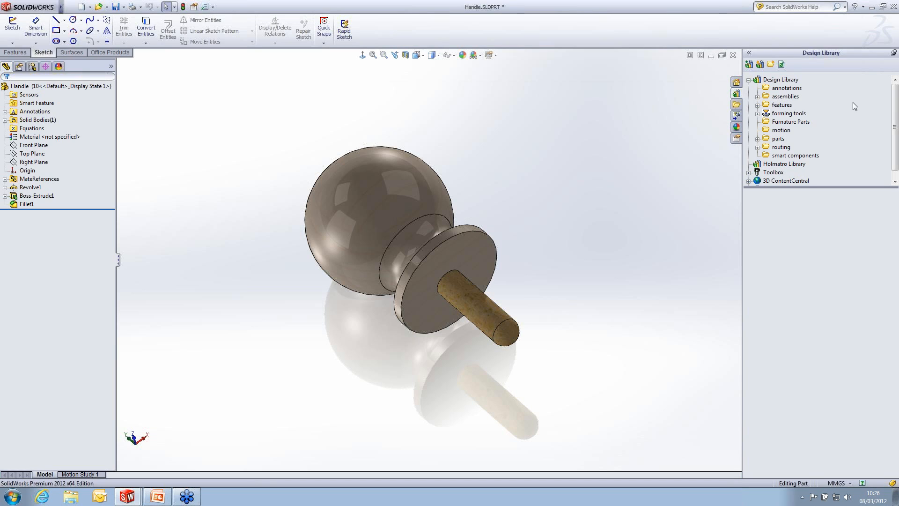
double_click(804, 123)
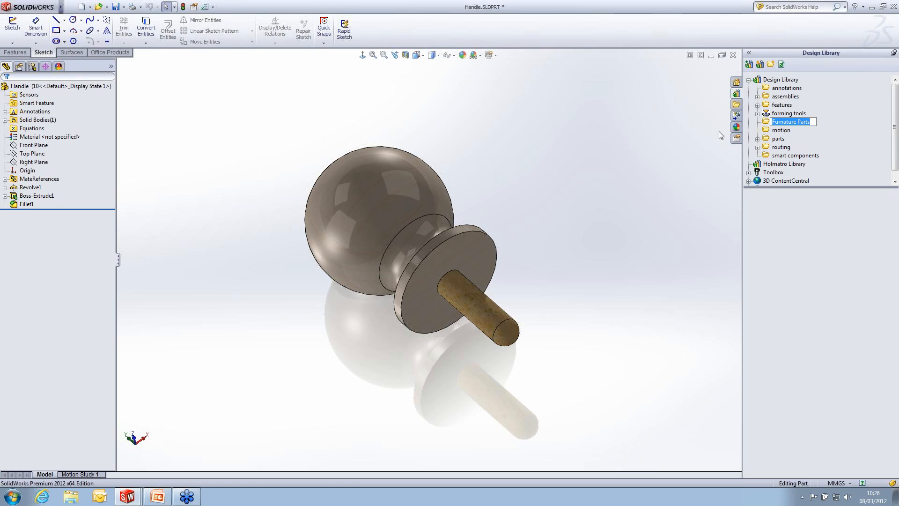
left_click(696, 135)
left_click(41, 86)
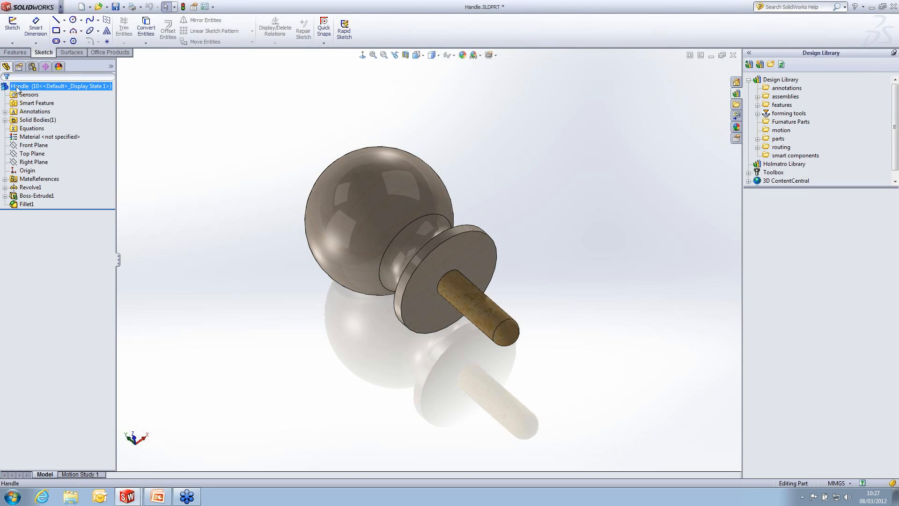
left_click_drag(17, 89, 792, 125)
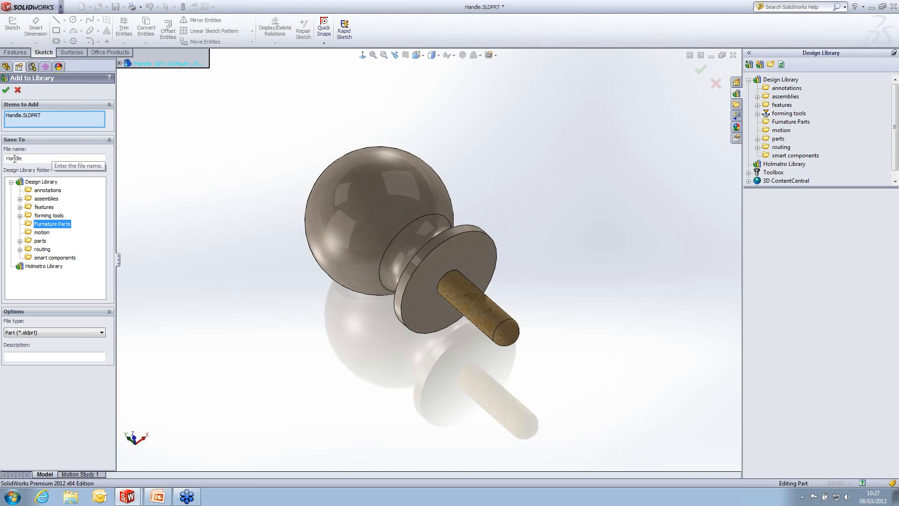
left_click(6, 91)
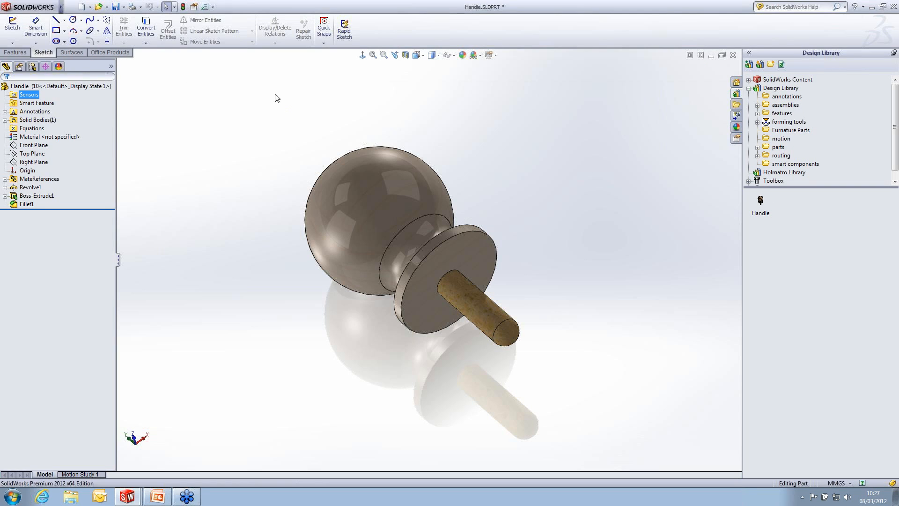
Step: Save and close the handle part, and close the Cabinet assembly
left_click(733, 54)
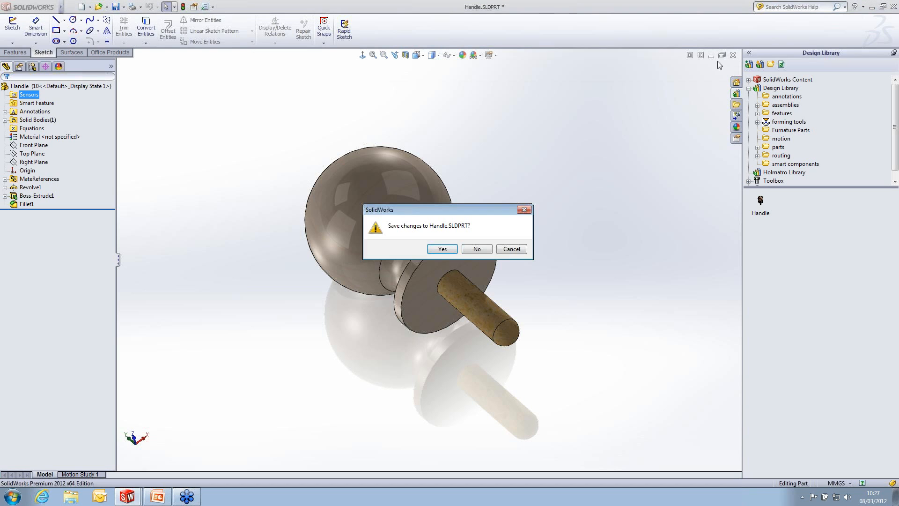
left_click(443, 247)
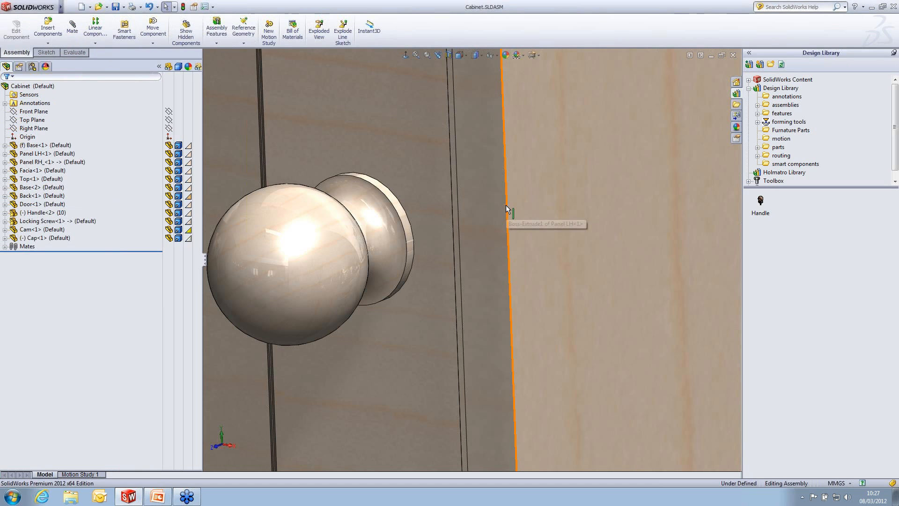
left_click(733, 55)
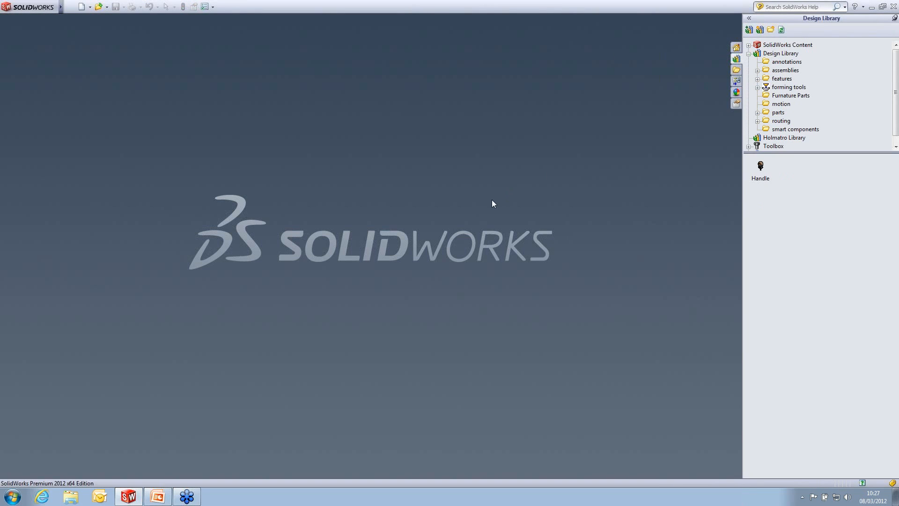
Step: Open the recent drawer assembly Draw asm and examine the 8, 10, 12 and 14 mm holes in its front
key("r")
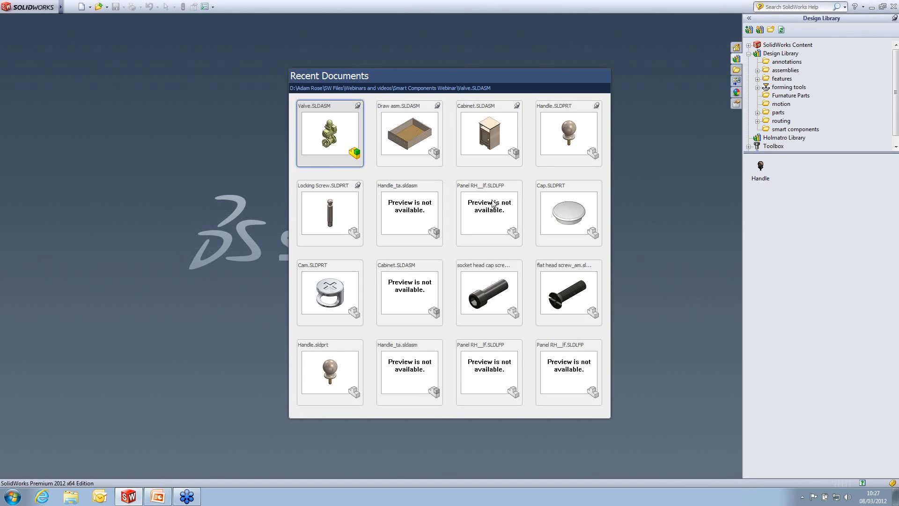
left_click(423, 133)
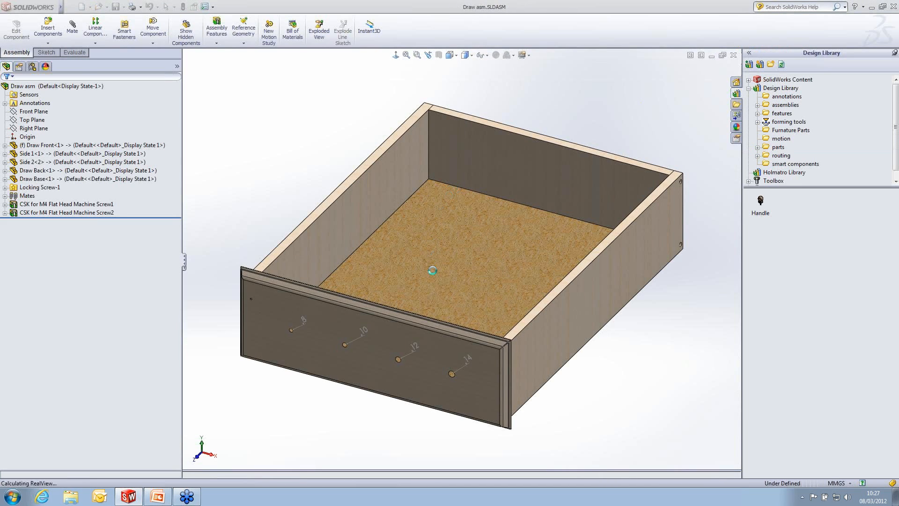
middle_click_drag(428, 289, 440, 221)
scroll(439, 220, "down", 2)
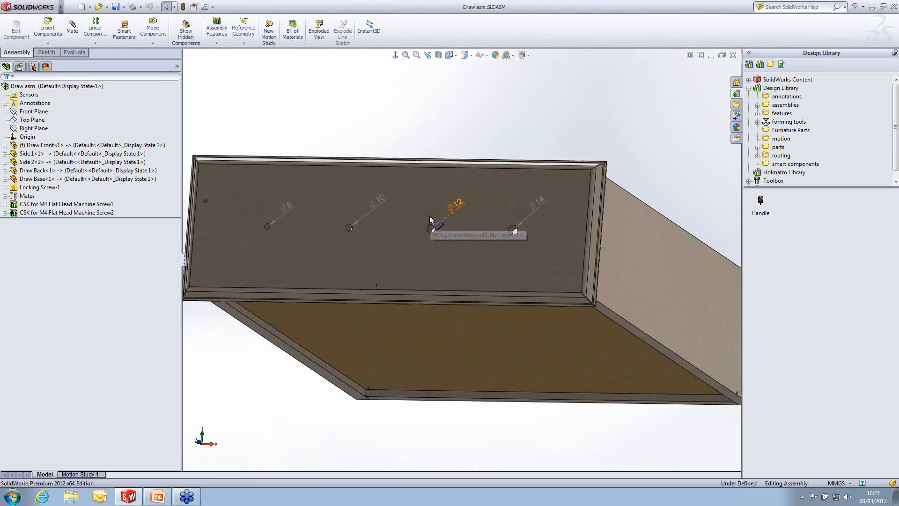
scroll(386, 242, "down", 2)
scroll(277, 215, "down", 2)
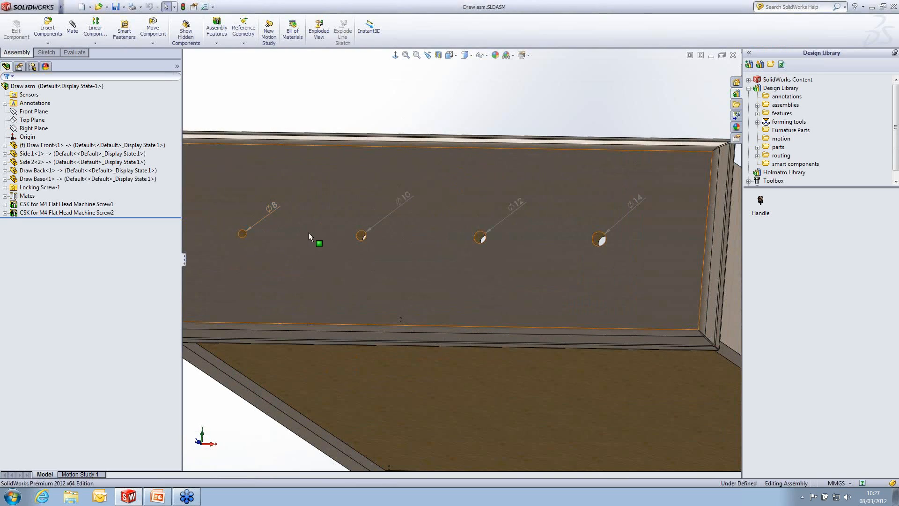
scroll(316, 229, "down", 1)
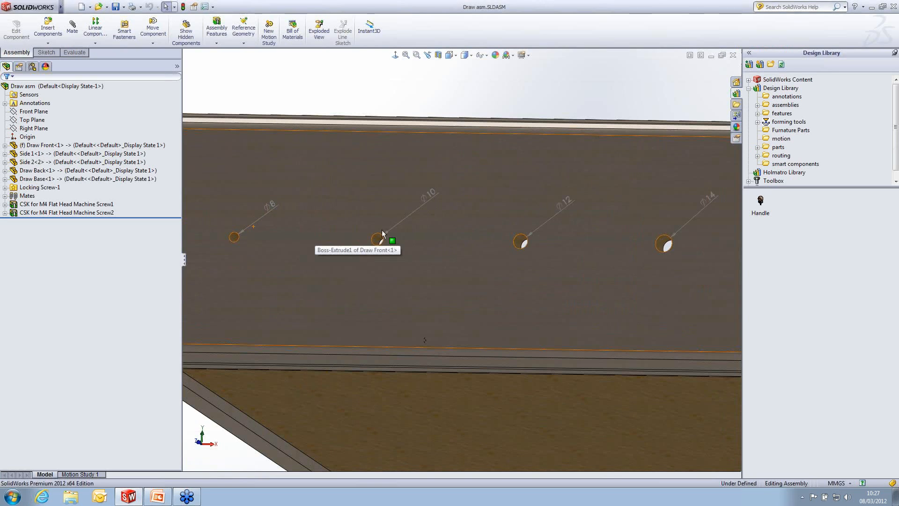
Step: Insert the library Handle into the 14 mm and 12 mm holes of the drawer front with concentric mates
left_click(761, 202)
left_click_drag(763, 204, 664, 242)
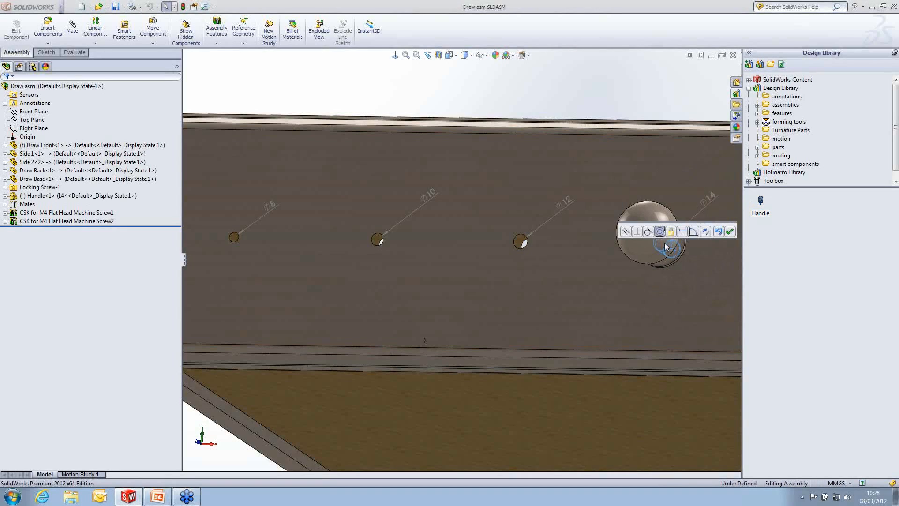
left_click(728, 231)
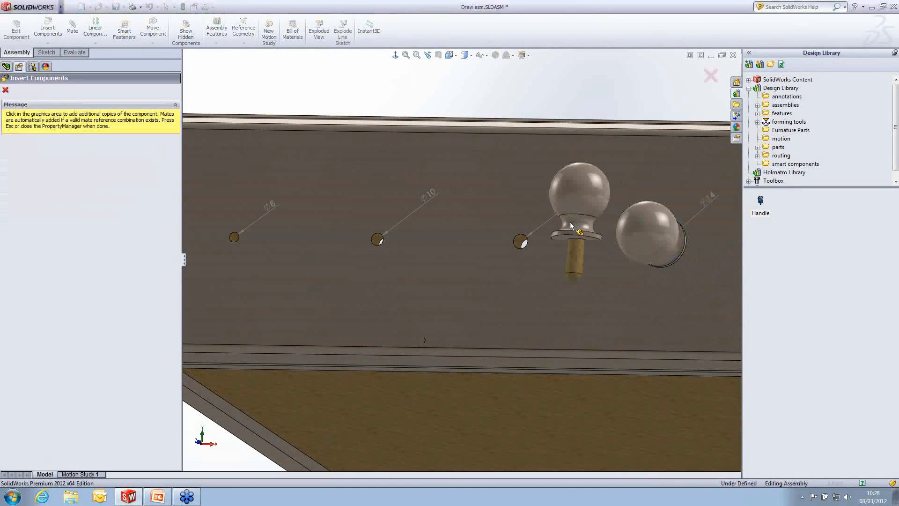
left_click(522, 240)
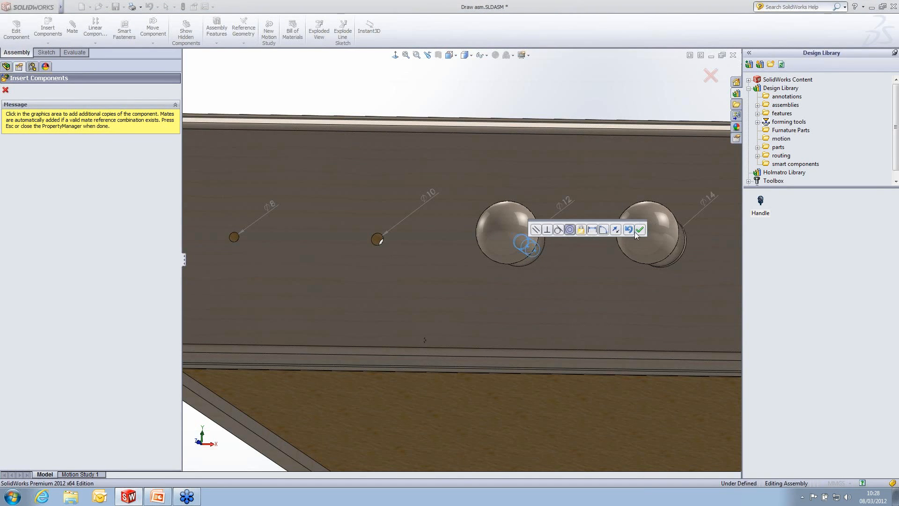
left_click(640, 230)
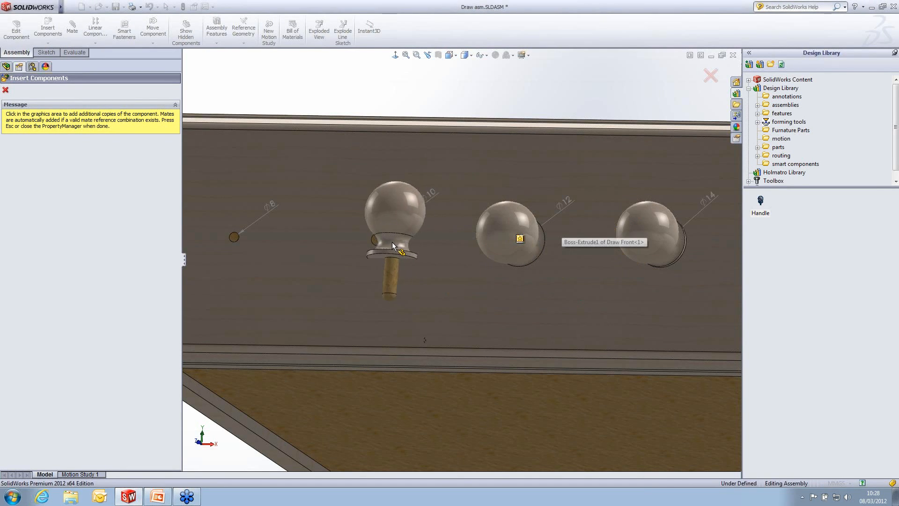
Step: Place further Handle copies concentrically in the 10 mm and 8 mm holes and finish inserting components
left_click(376, 242)
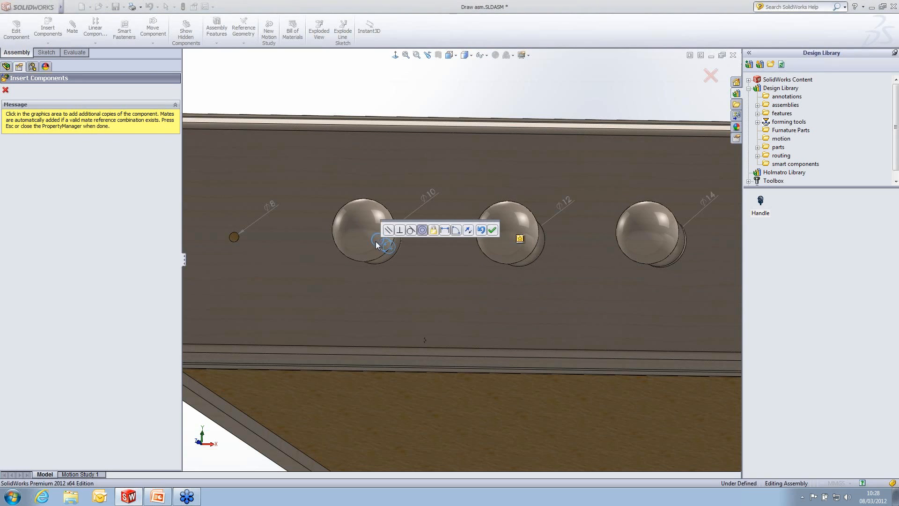
left_click(487, 231)
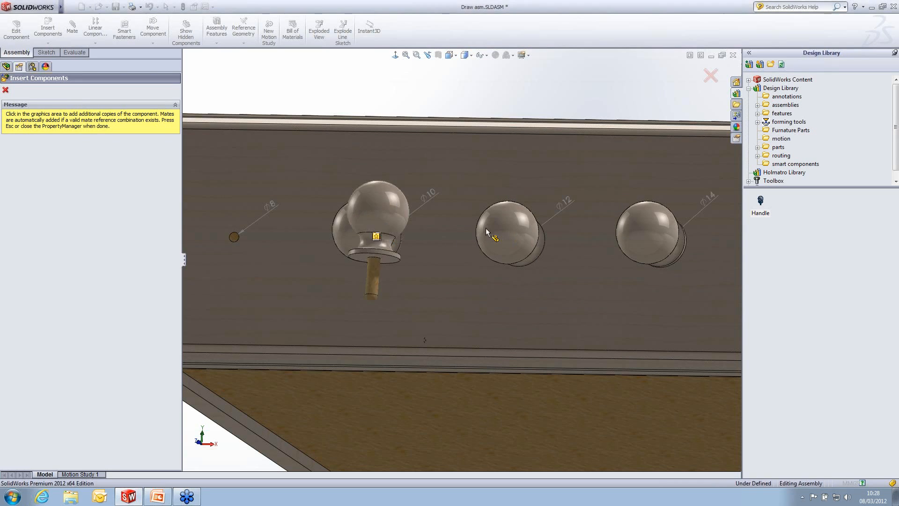
left_click(235, 239)
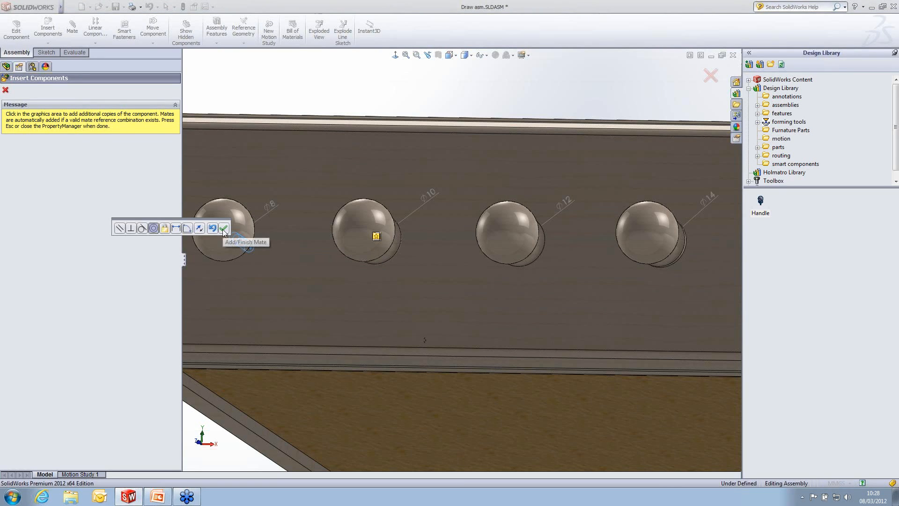
left_click(223, 228)
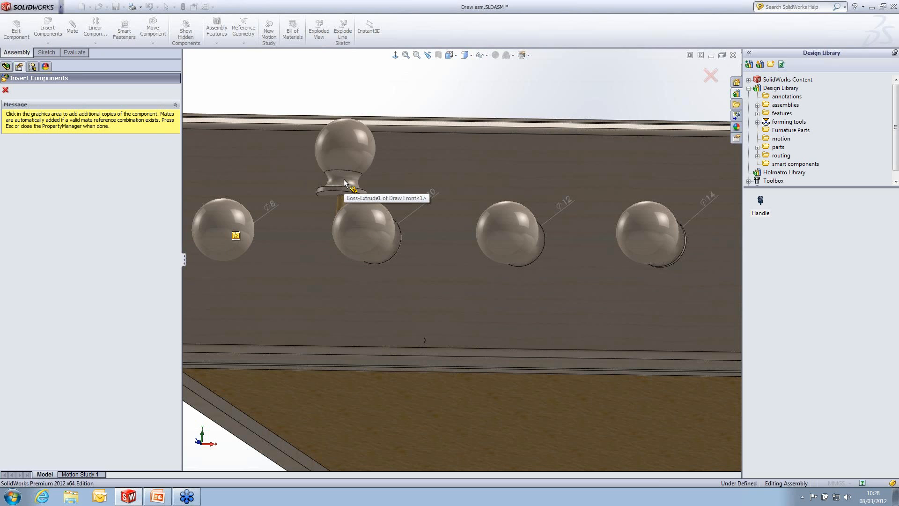
key("Escape")
Step: Pull the four handles outward along their hole axes, away from the drawer front
middle_click_drag(378, 209, 355, 242)
left_click_drag(673, 308, 664, 332)
left_click_drag(533, 263, 525, 275)
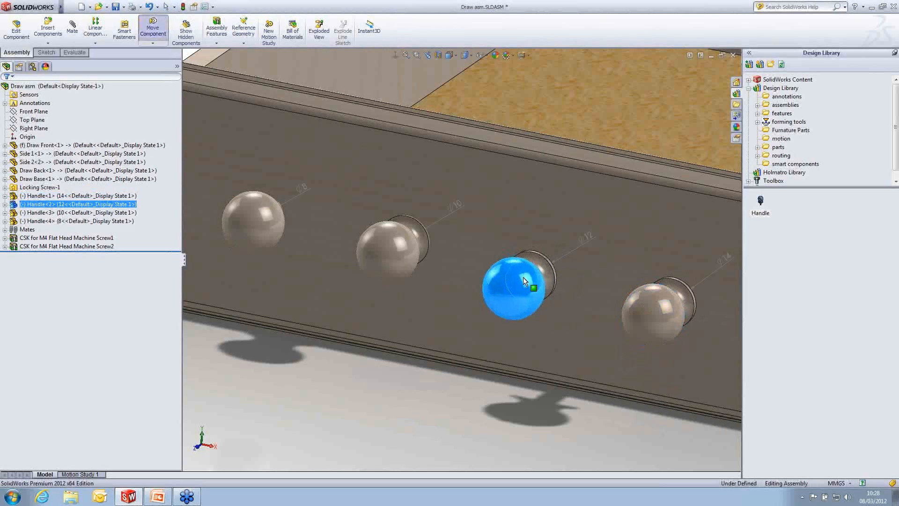
left_click_drag(385, 251, 380, 258)
left_click_drag(255, 226, 241, 228)
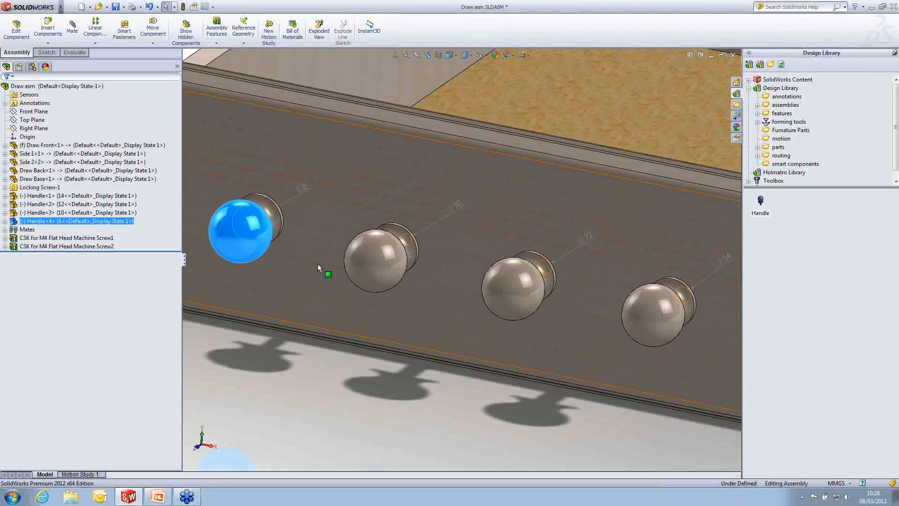
left_click(422, 402)
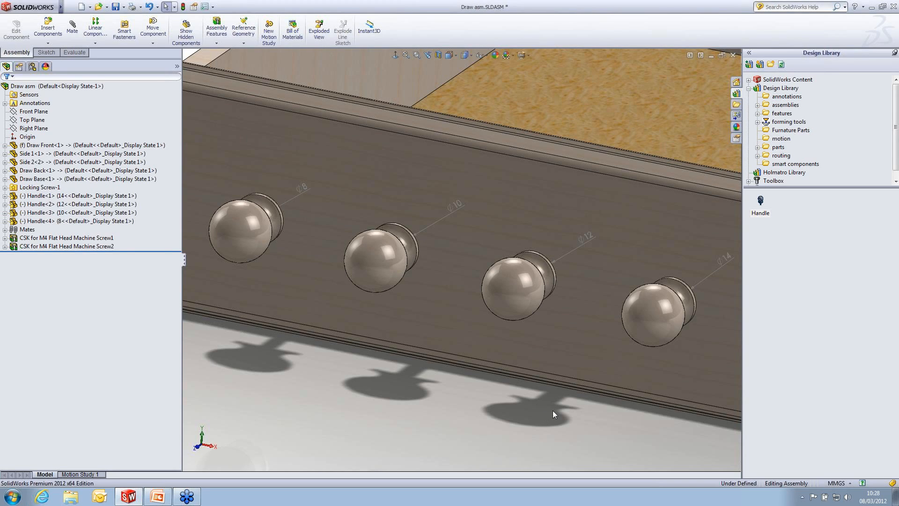
Step: SmartMate the circular flange edges of the handles in the 14 mm and 12 mm holes onto the drawer front's face
left_click(694, 297)
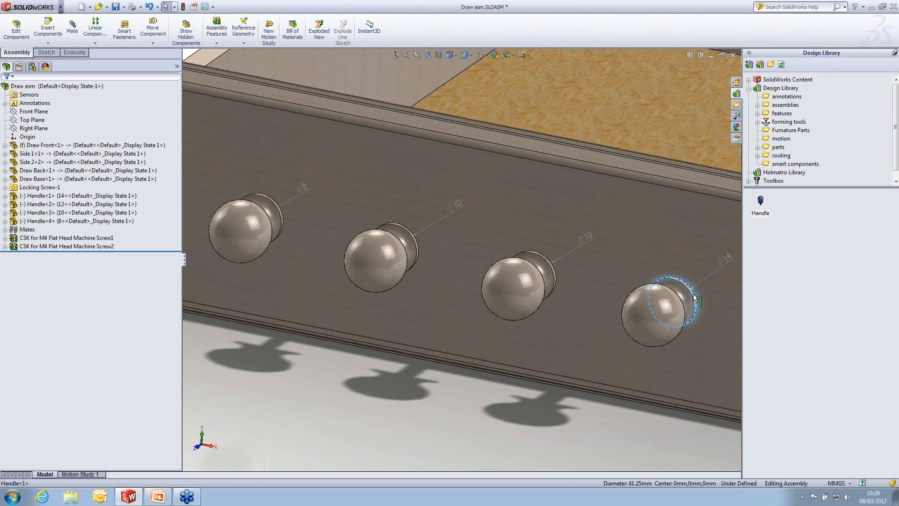
left_click_drag(694, 297, 710, 279, "alt")
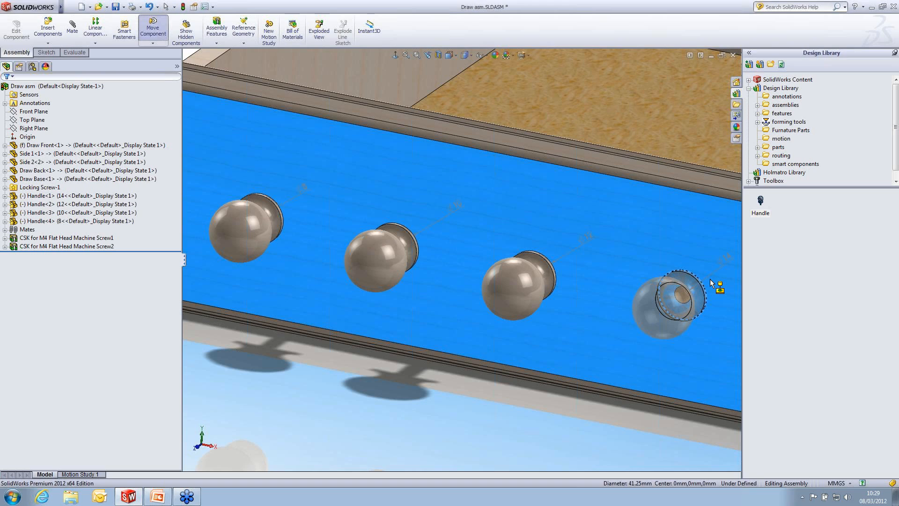
left_click_drag(710, 279, 709, 279, "alt")
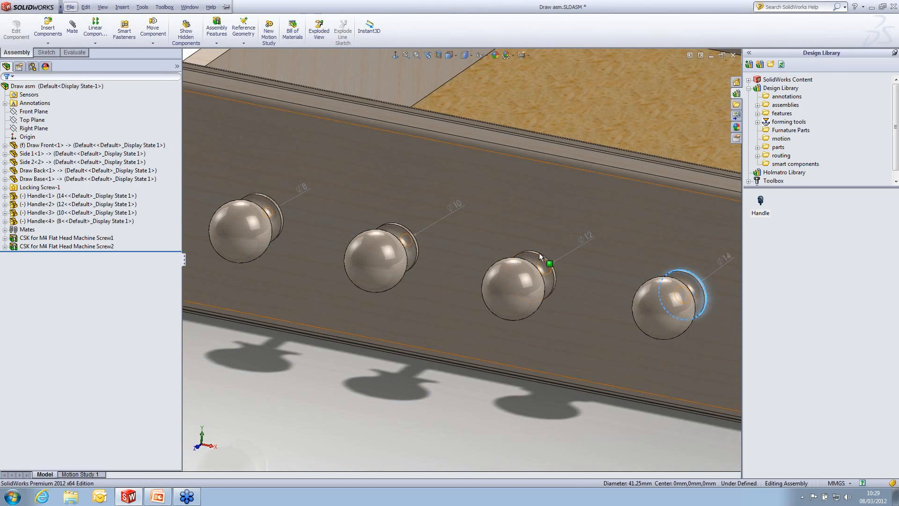
scroll(536, 255, "down", 3)
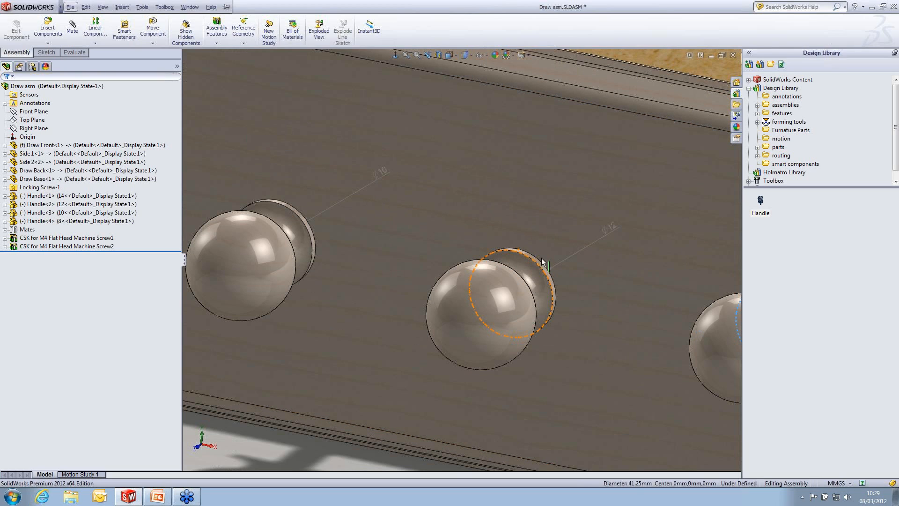
left_click(536, 259)
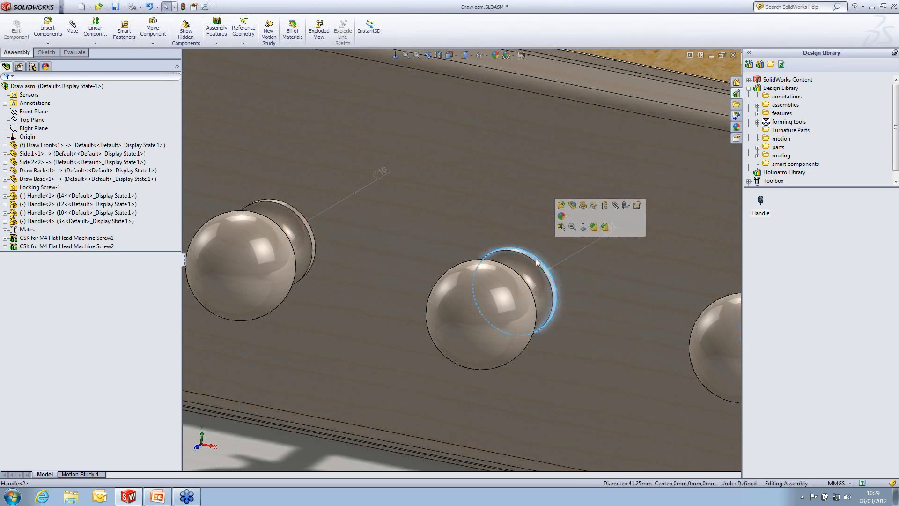
left_click_drag(541, 257, 562, 242, "alt")
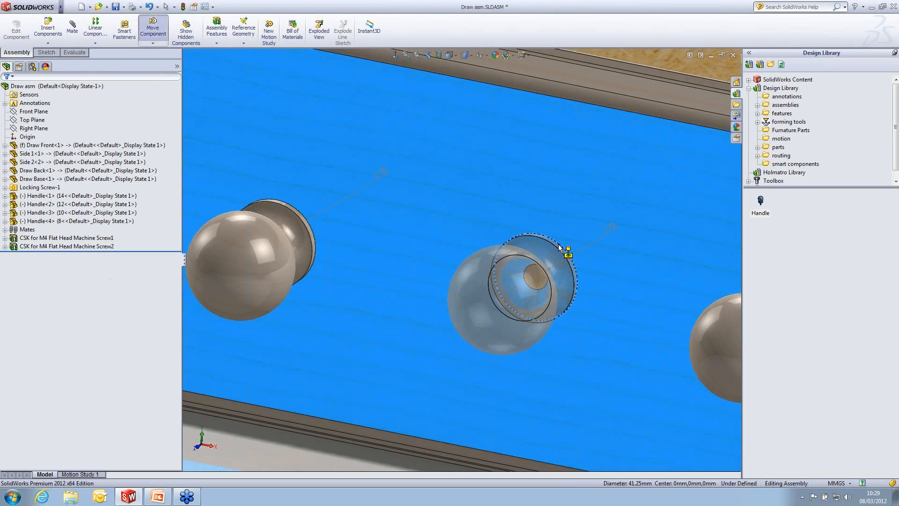
Step: SmartMate the circular flange edges of the handles in the 10 mm and 8 mm holes onto the drawer front's face
left_click(295, 210)
left_click_drag(294, 211, 323, 194, "alt")
scroll(409, 232, "up", 5)
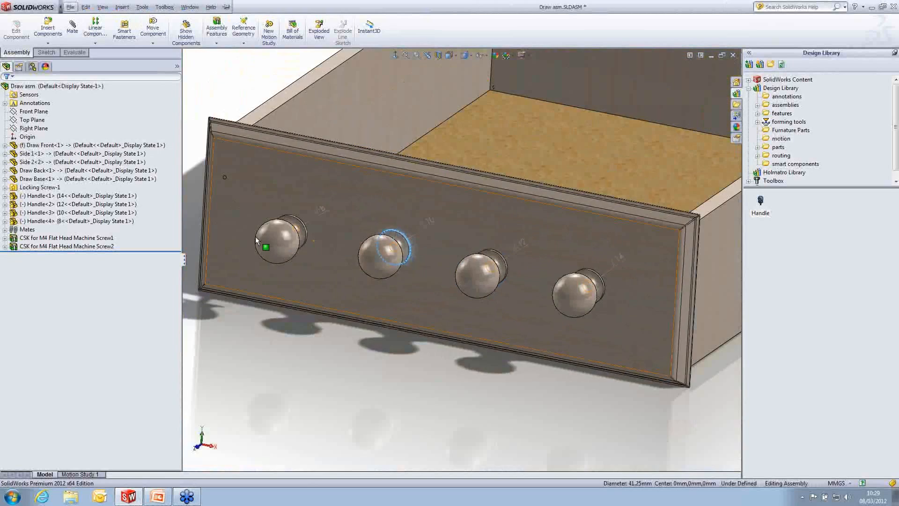
scroll(407, 220, "down", 6)
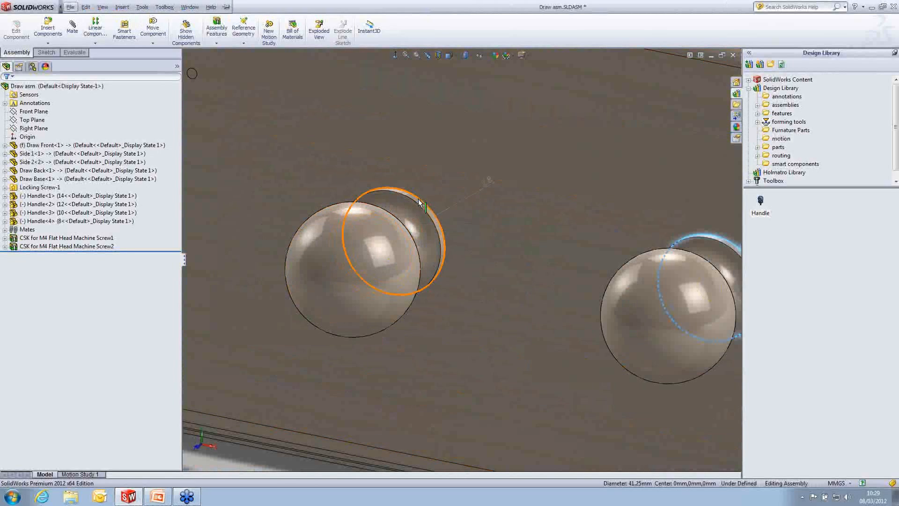
left_click(418, 202)
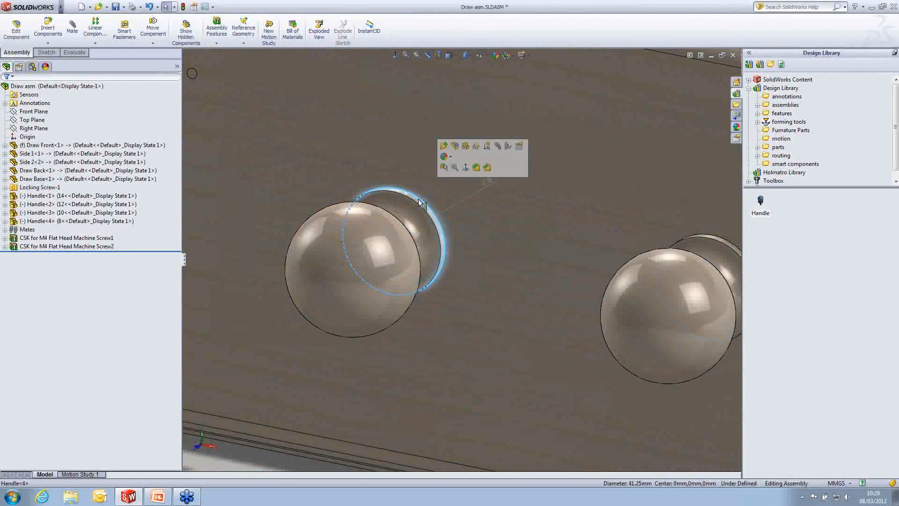
left_click_drag(418, 202, 451, 186, "alt")
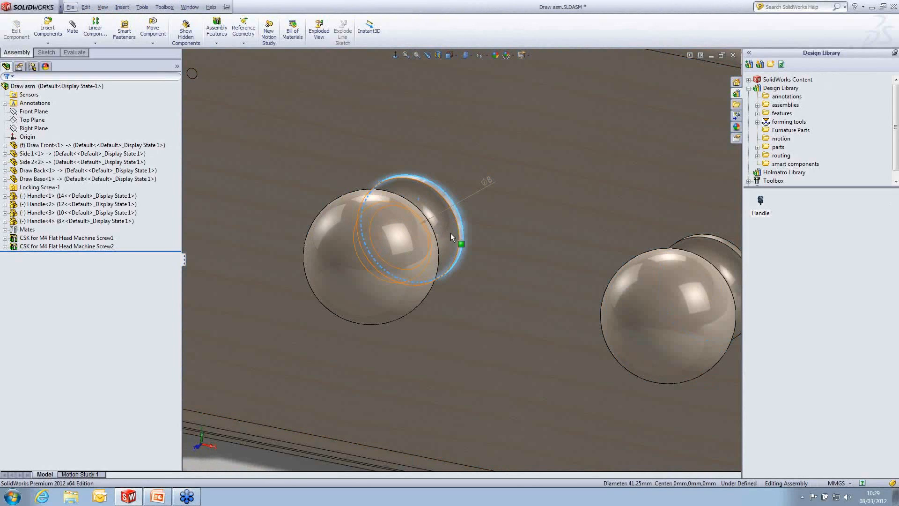
Step: Review the drawer assembly's mates, including the concentric and coincident ones that locate the four handles on the drawer front
key("f")
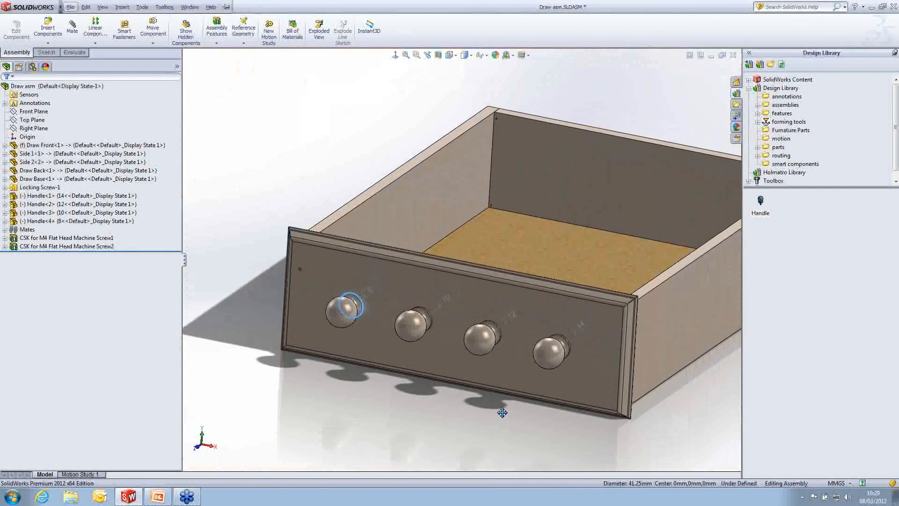
left_click(5, 229)
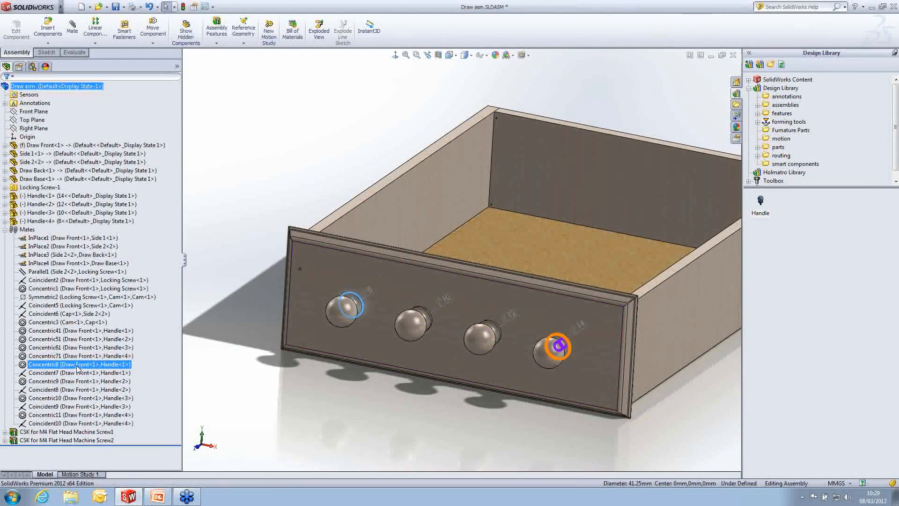
scroll(512, 372, "down", 2)
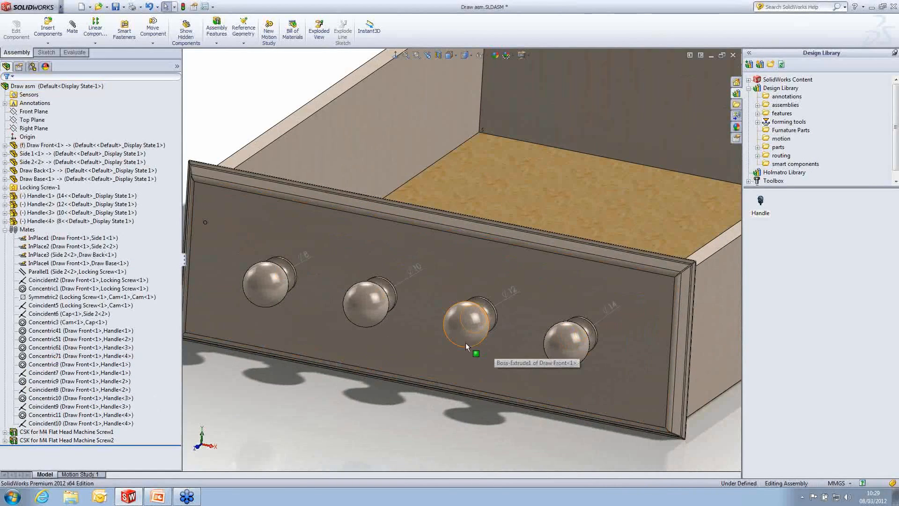
left_click(5, 229)
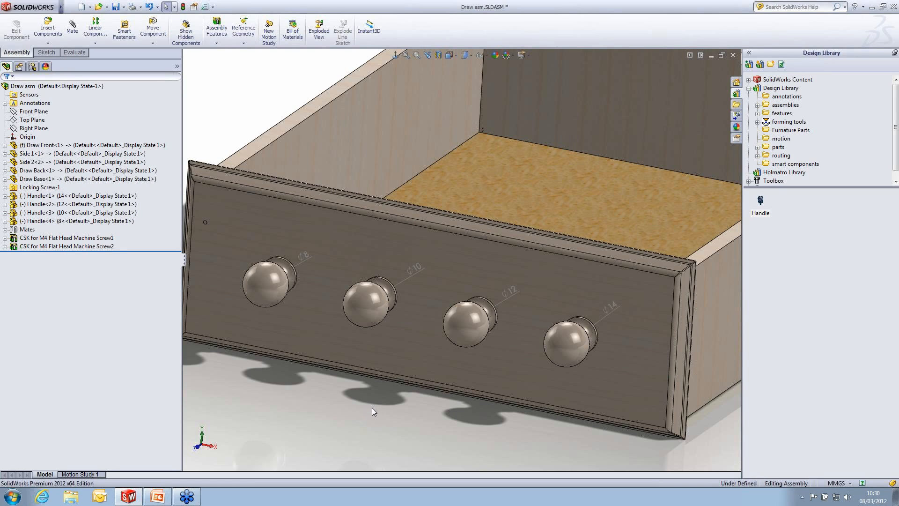
mouse_move(393, 405)
middle_mouse_down()
mouse_move(421, 411)
mouse_move(397, 415)
middle_mouse_up()
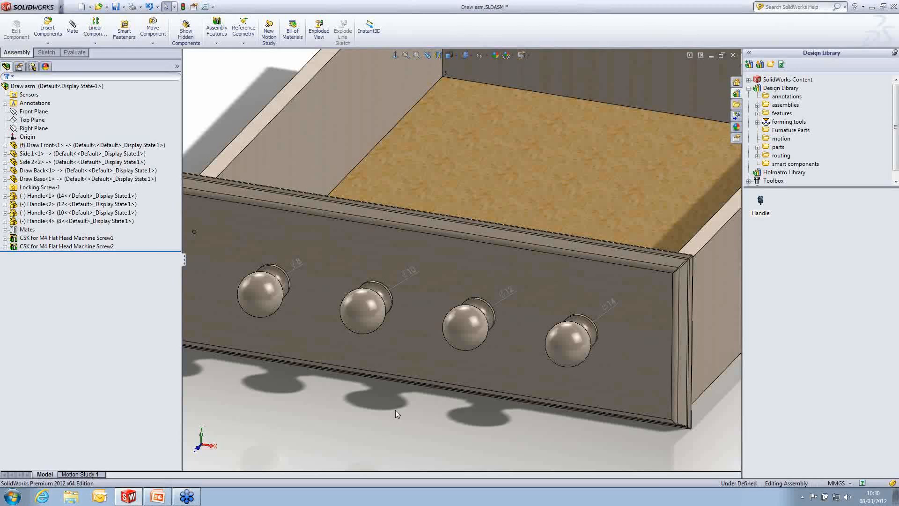
key("f")
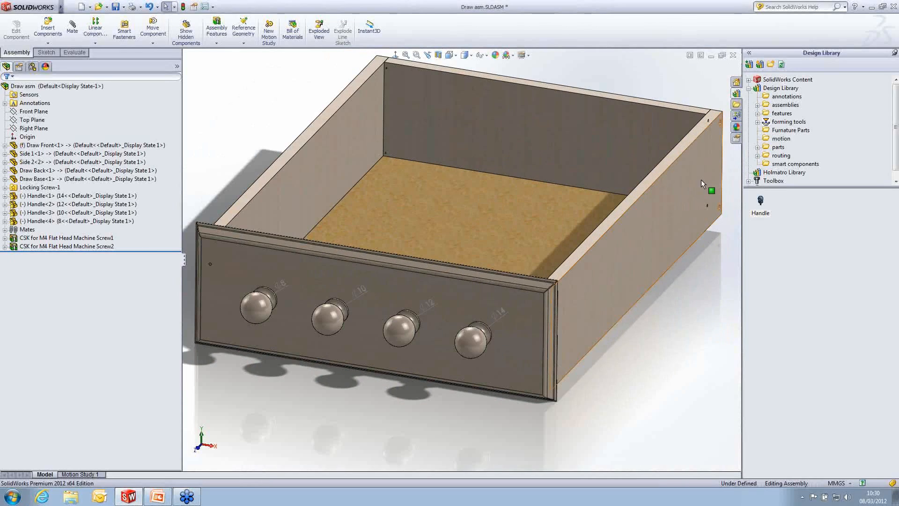
Step: Check in the add-ins list that SolidWorks Toolbox and SolidWorks Toolbox Browser are enabled
middle_click_drag(703, 176, 601, 240, "ctrl")
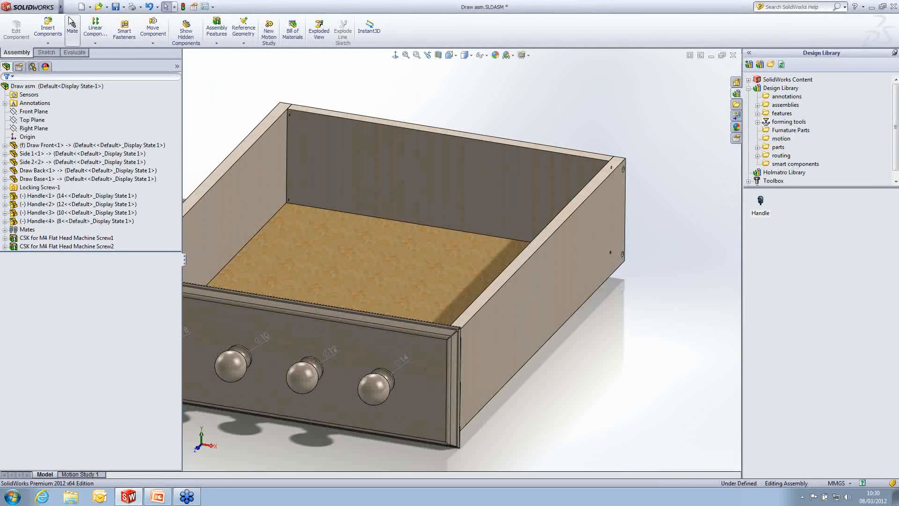
mouse_move(60, 7)
left_click(144, 7)
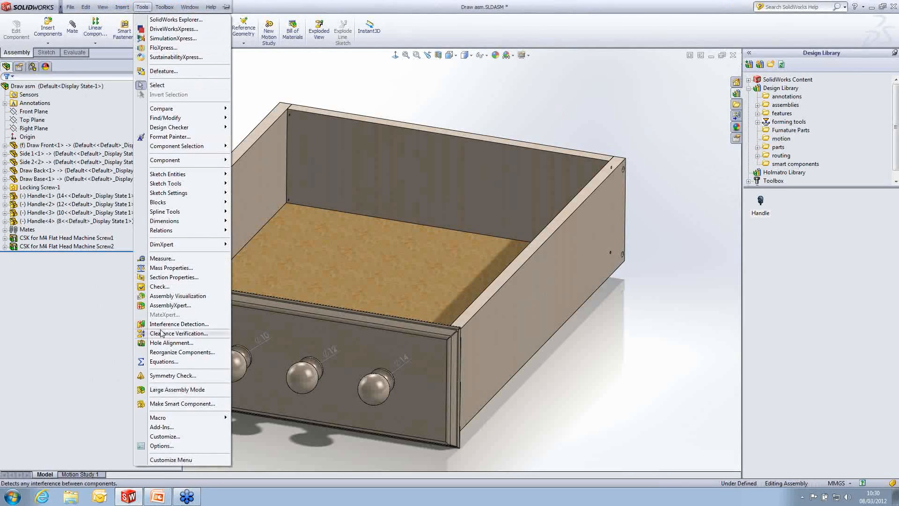
left_click(176, 428)
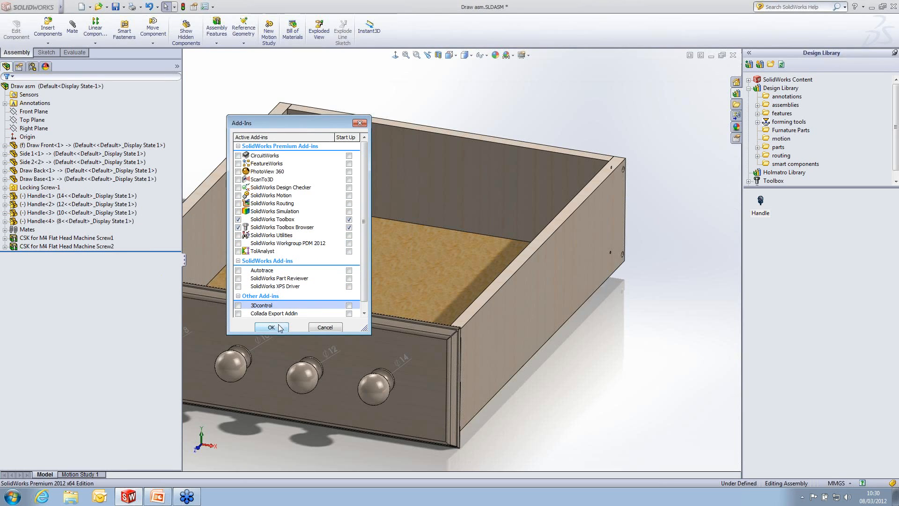
left_click(271, 326)
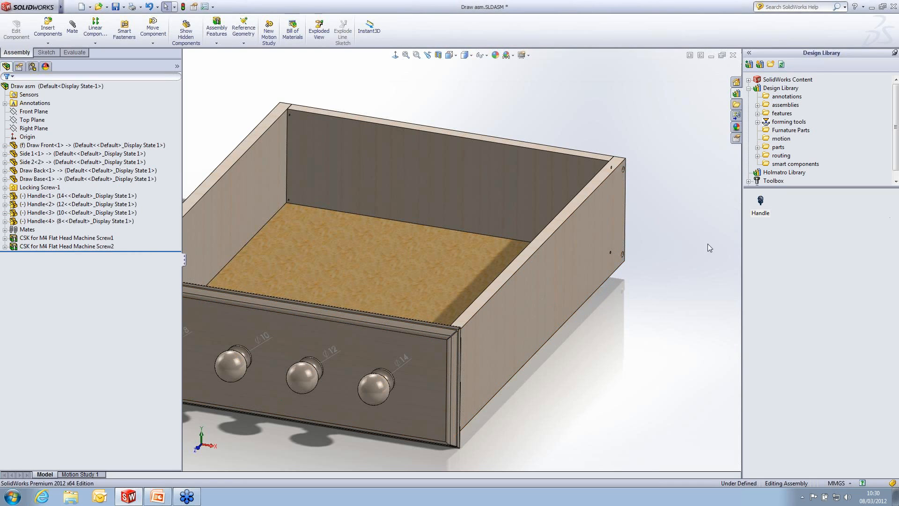
Step: Browse the Toolbox hardware standards in the Design Library and look at the ANSI Metric categories
left_click(749, 88)
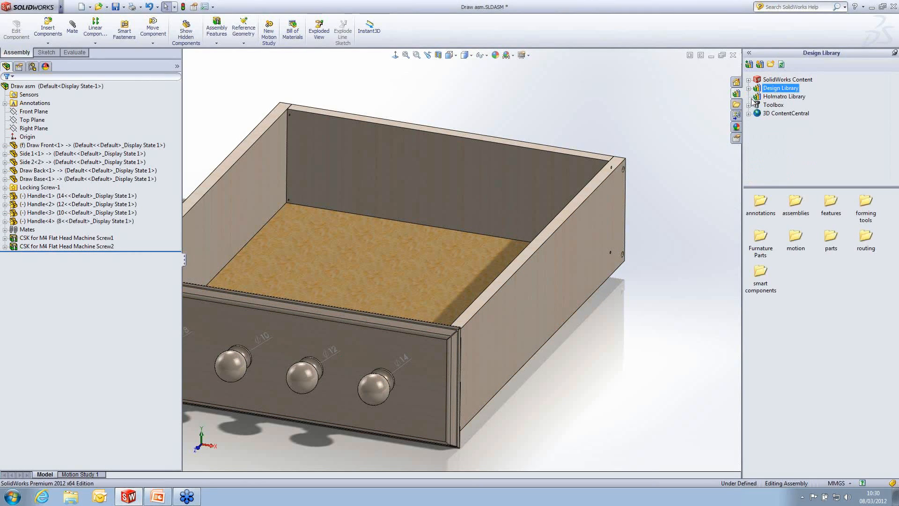
left_click(750, 106)
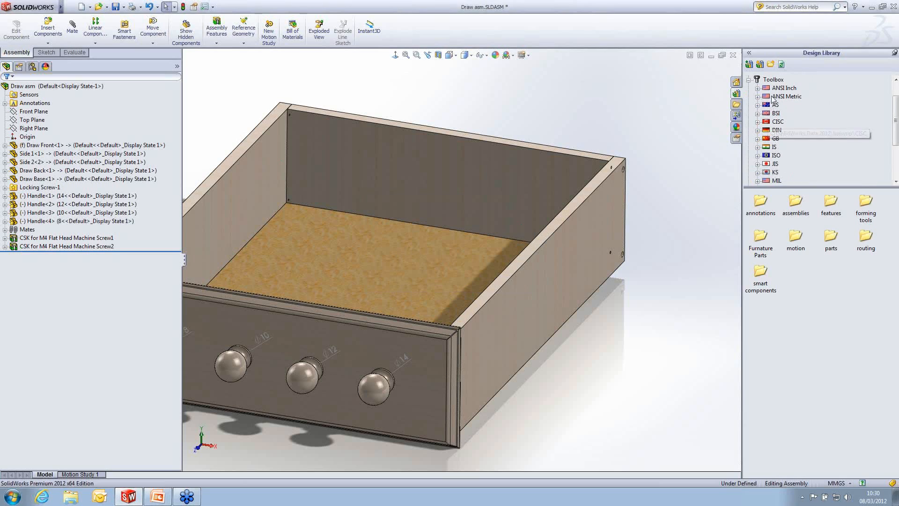
left_click(776, 97)
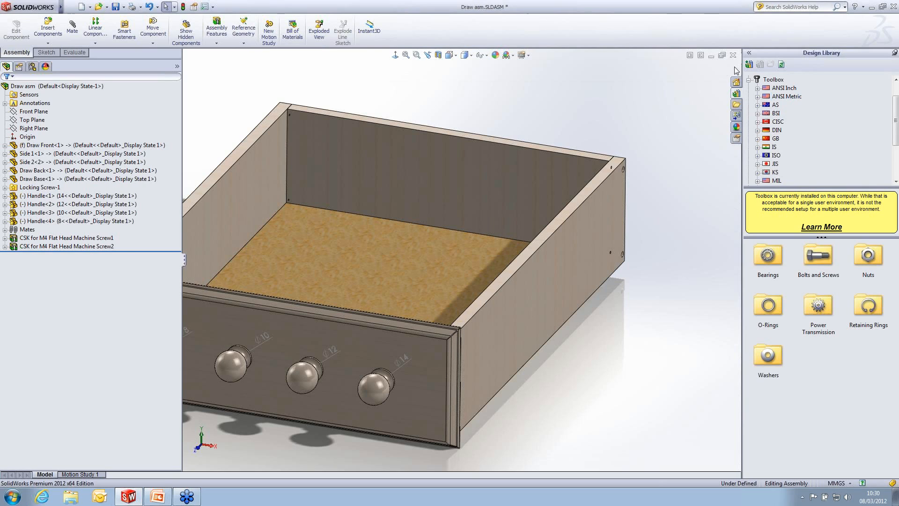
left_click(749, 79)
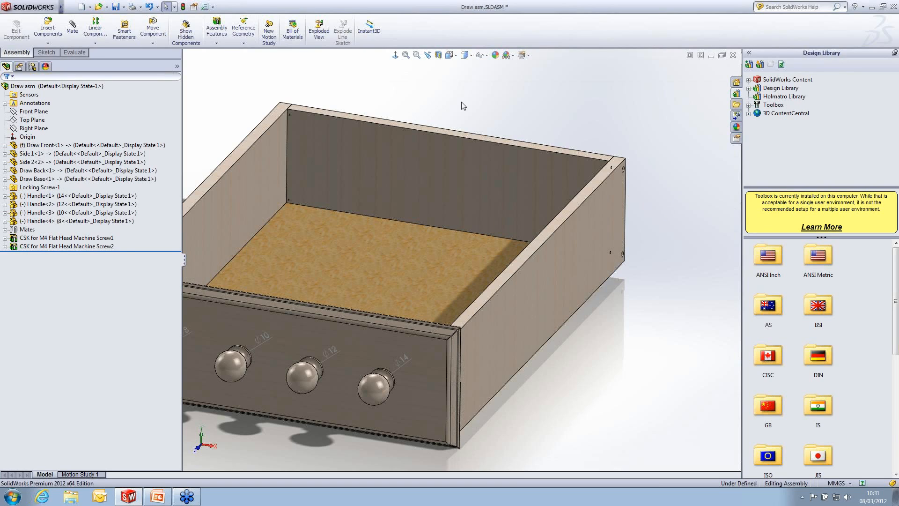
Step: Add Smart Fasteners to the M4 countersunk hole series, selecting the outer faces of both drawer sides
left_click(125, 34)
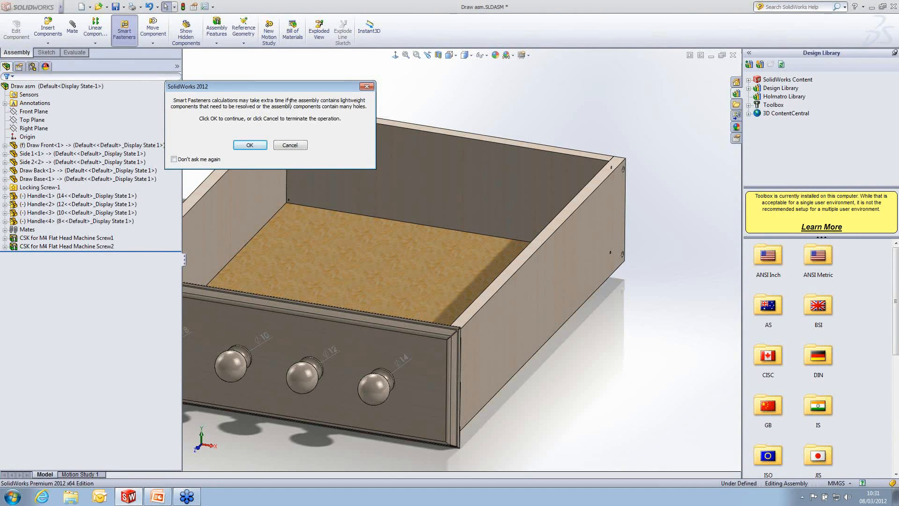
left_click(249, 145)
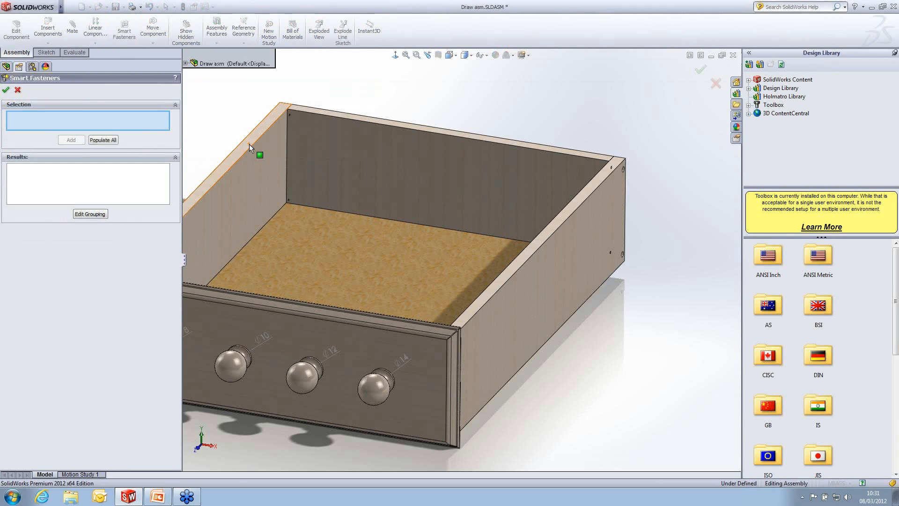
left_click(585, 238)
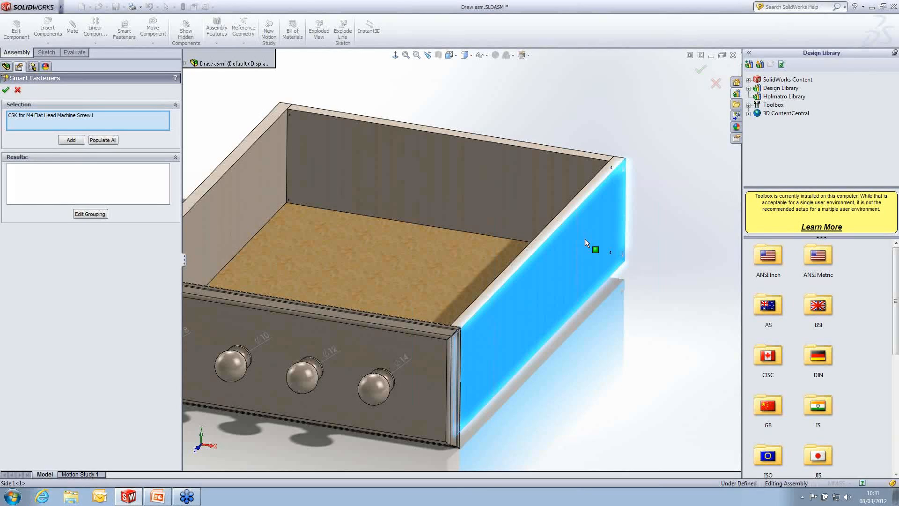
scroll(620, 237, "up", 1)
scroll(253, 152, "down", 1)
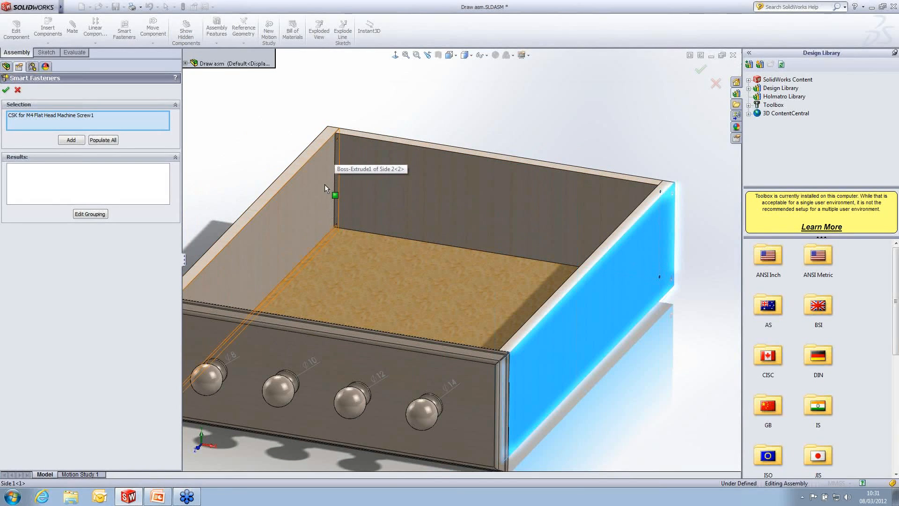
right_click(310, 151)
left_click(324, 157)
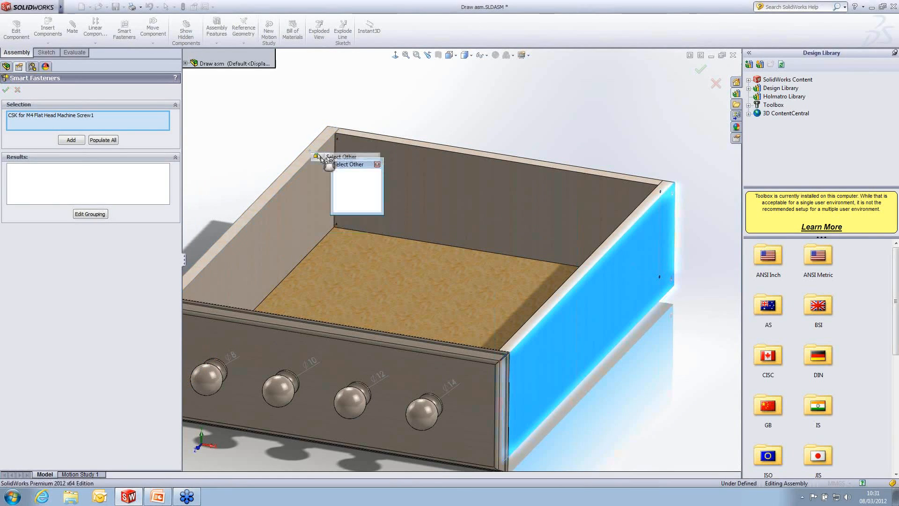
left_click(310, 148)
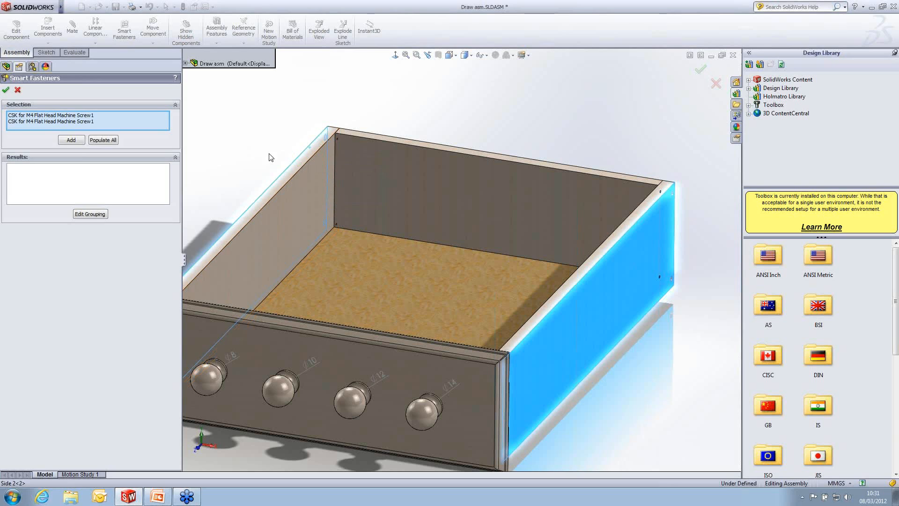
left_click(71, 139)
left_click(68, 140)
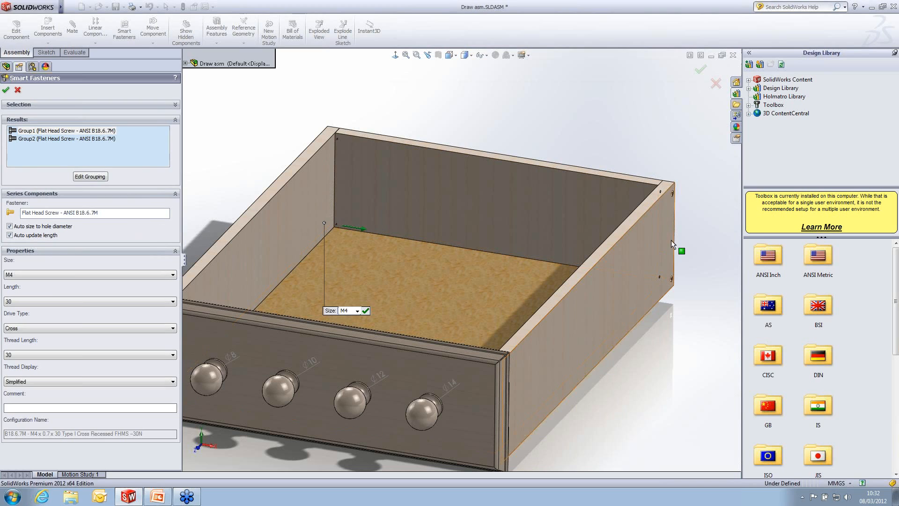
Step: Inspect the flat head screws in the side panel's rear holes, keep size M4 and accept the Smart Fasteners
scroll(693, 212, "down", 5)
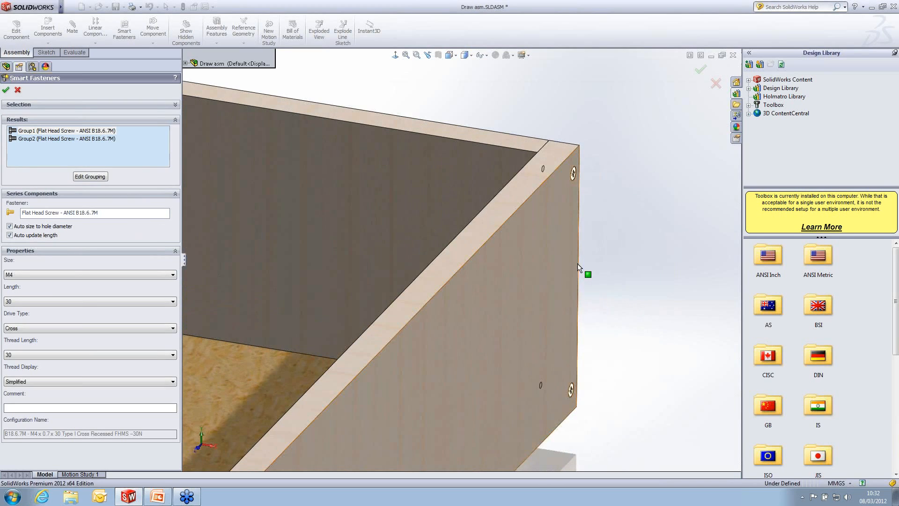
scroll(577, 263, "down", 2)
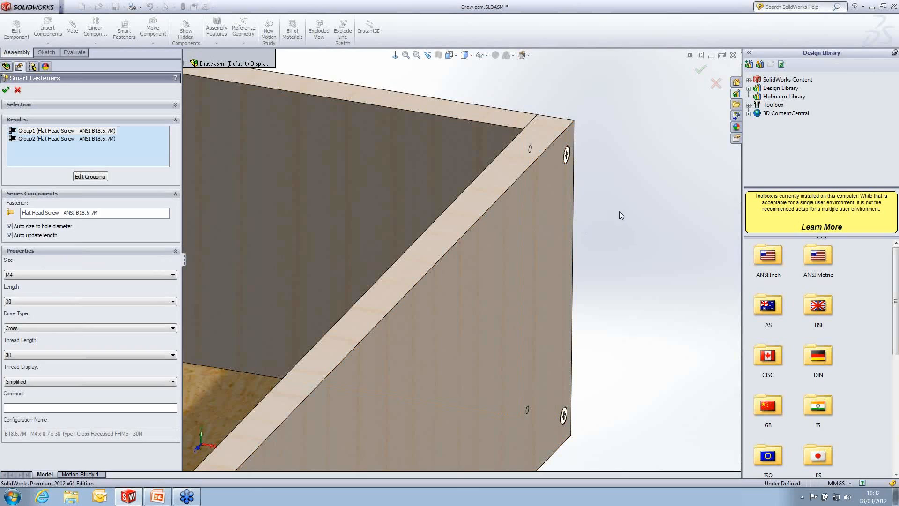
left_click(102, 275)
left_click(103, 275)
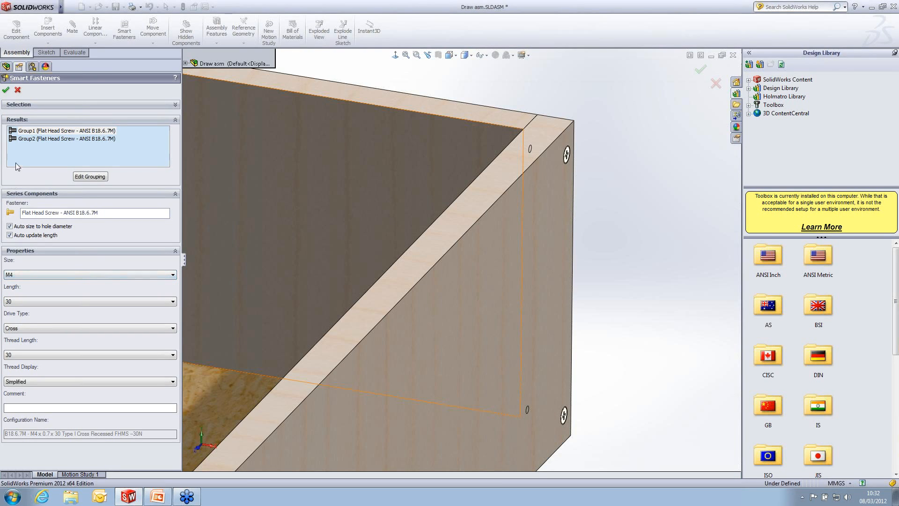
left_click(6, 91)
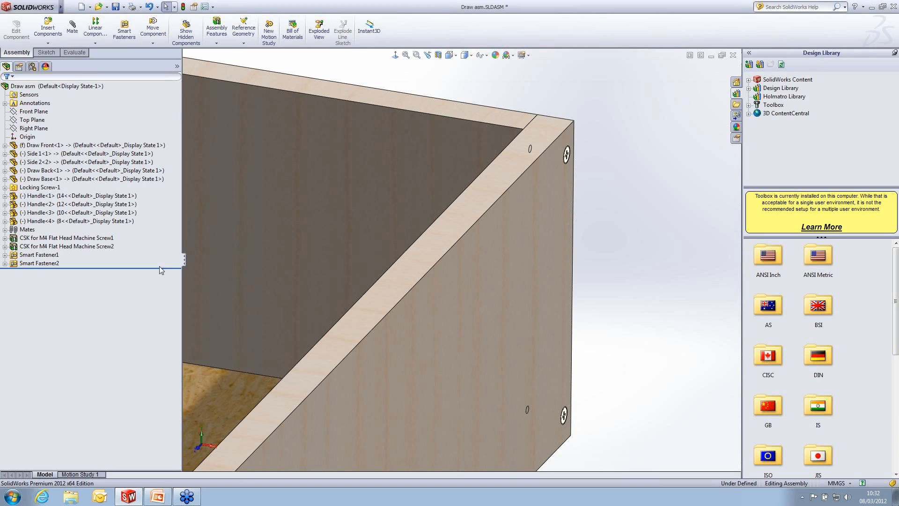
Step: Examine the flat head screws listed under both Smart Fastener features, locating them in the model
left_click(5, 255)
left_click(5, 281)
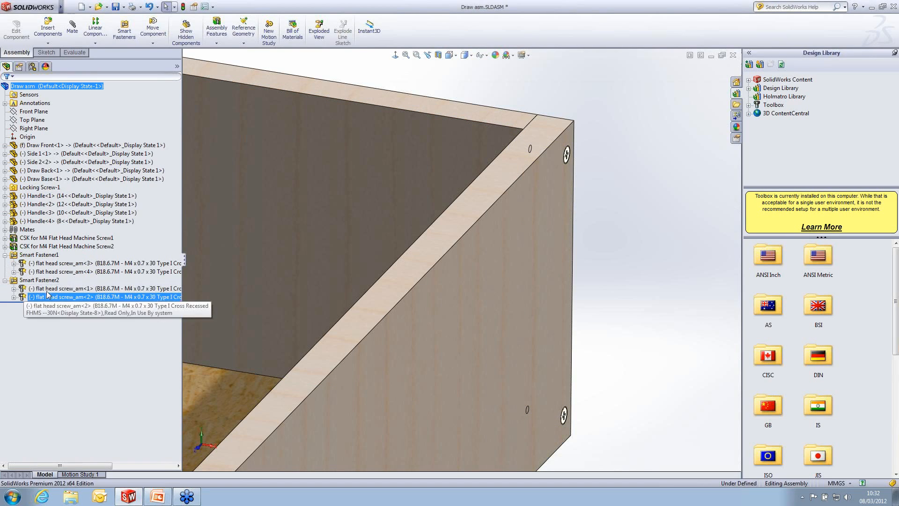
left_click(49, 255)
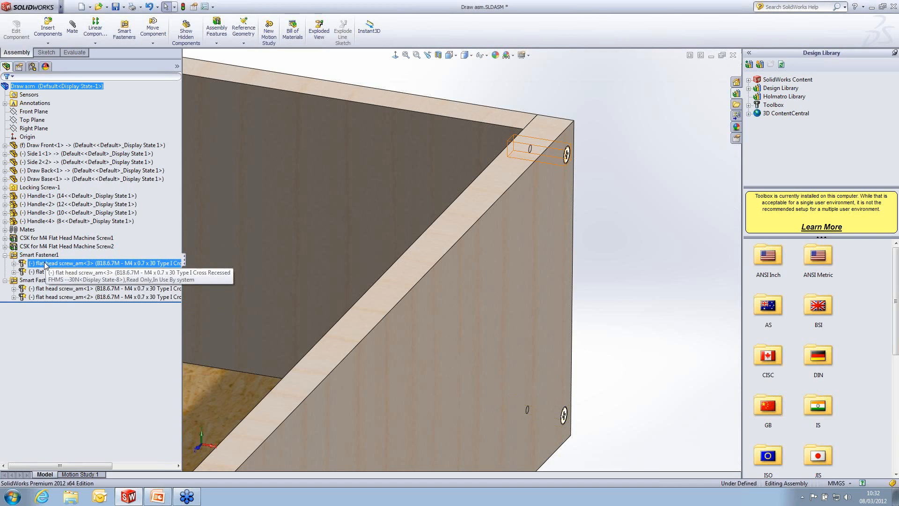
left_click(4, 255)
left_click(4, 263)
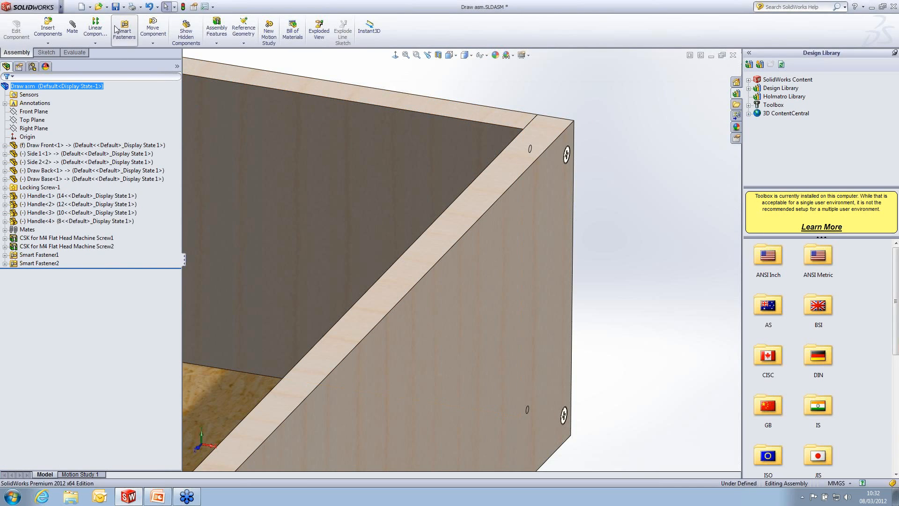
Step: Save and close the drawer assembly, and open Valve.SLDASM from the recent documents
left_click(116, 7)
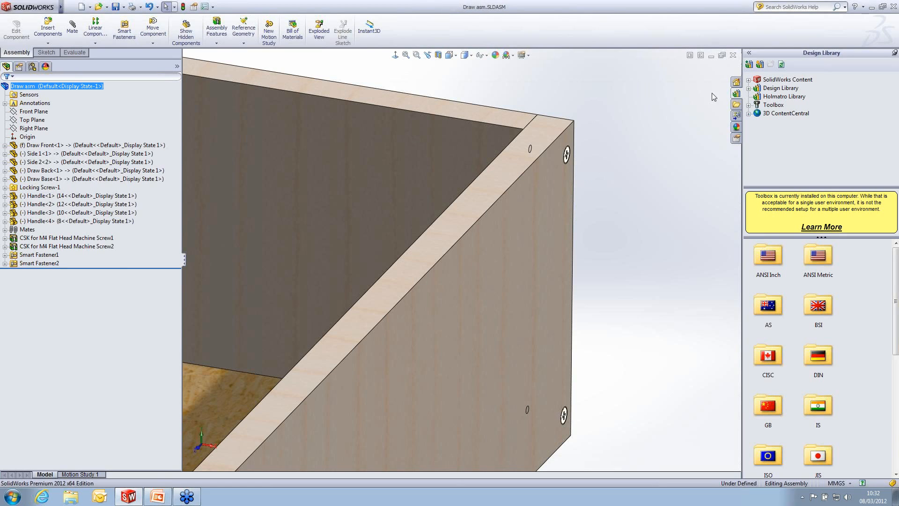
left_click(733, 54)
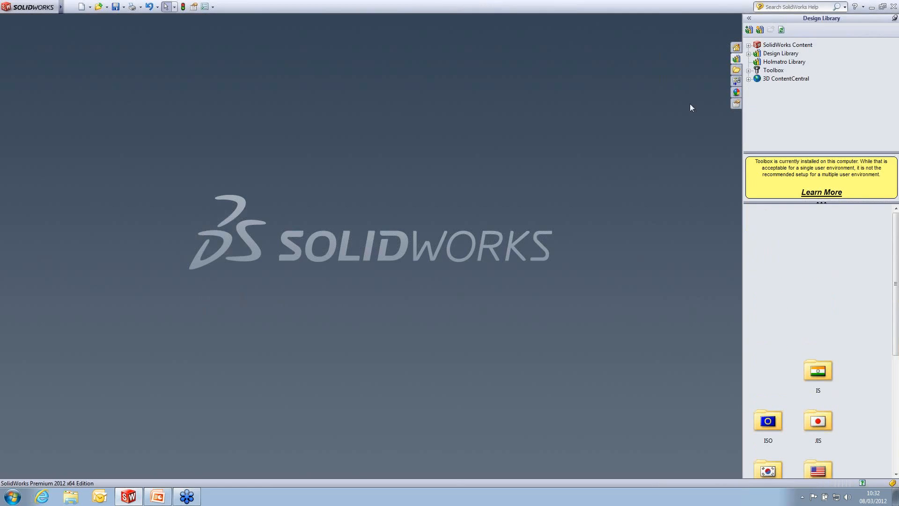
key("r")
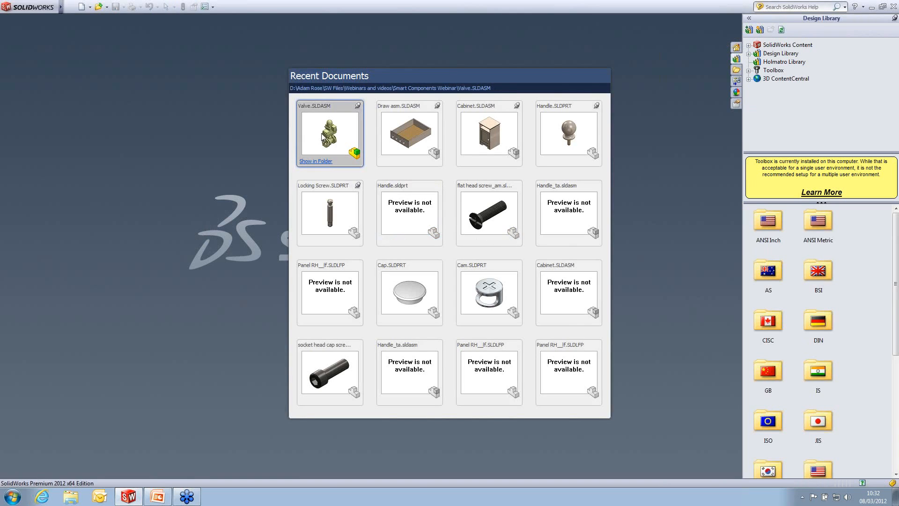
left_click(323, 137)
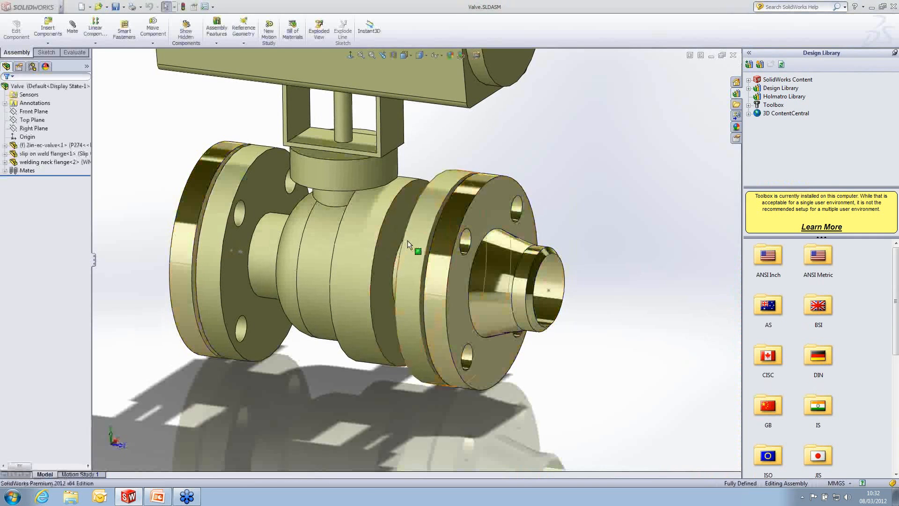
Step: Add Smart Fasteners to the bolt holes of both valve flanges, selecting the outer faces of the welding neck and slip on weld flanges
left_click(895, 52)
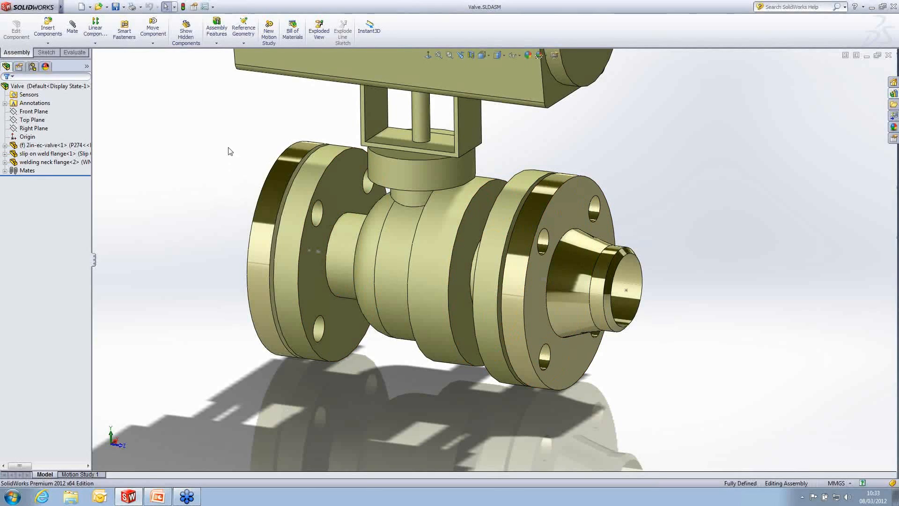
left_click(128, 41)
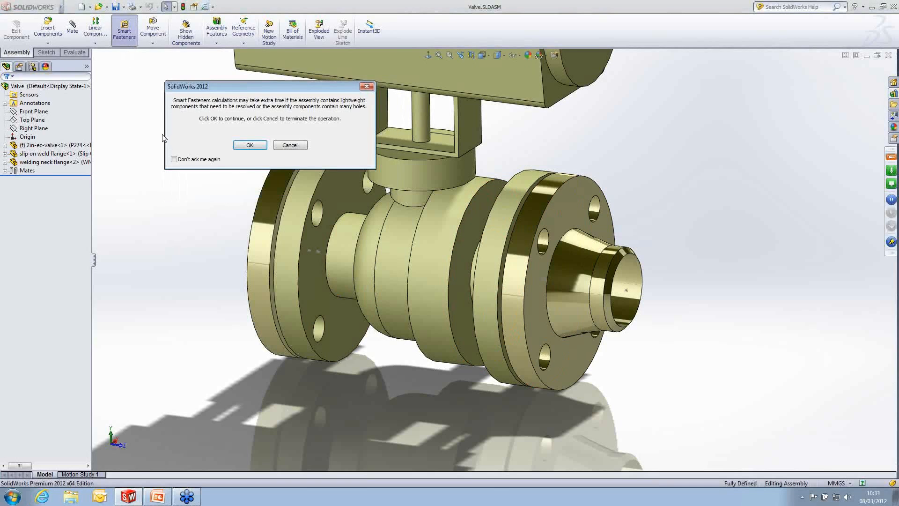
left_click(245, 149)
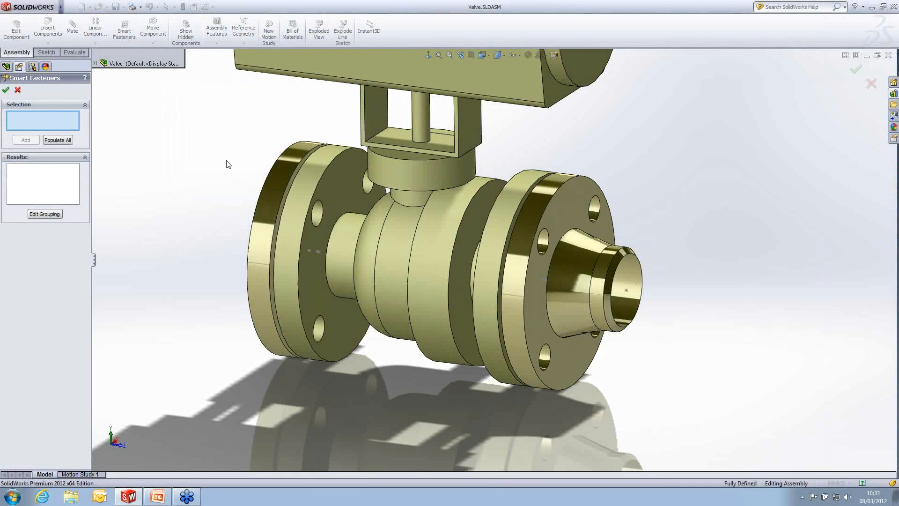
left_click(574, 203)
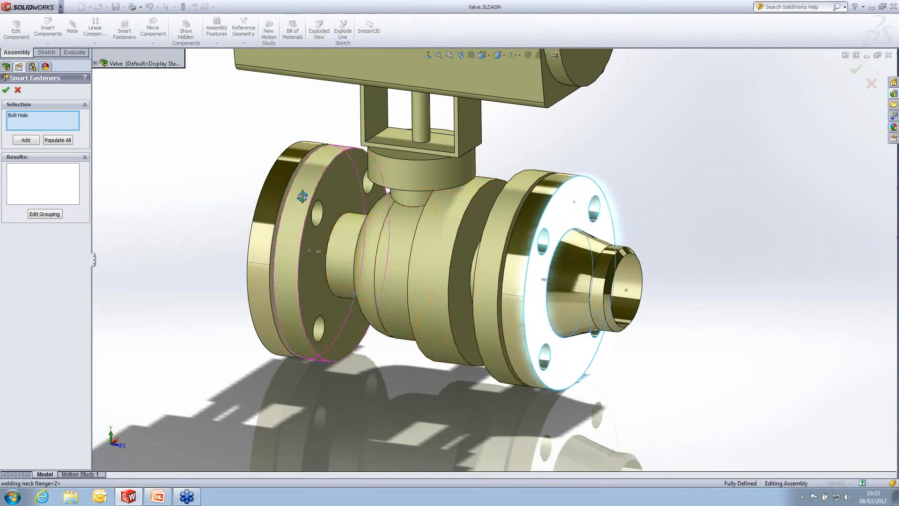
middle_click_drag(407, 240, 233, 183)
left_click(232, 182)
middle_click_drag(381, 220, 302, 199)
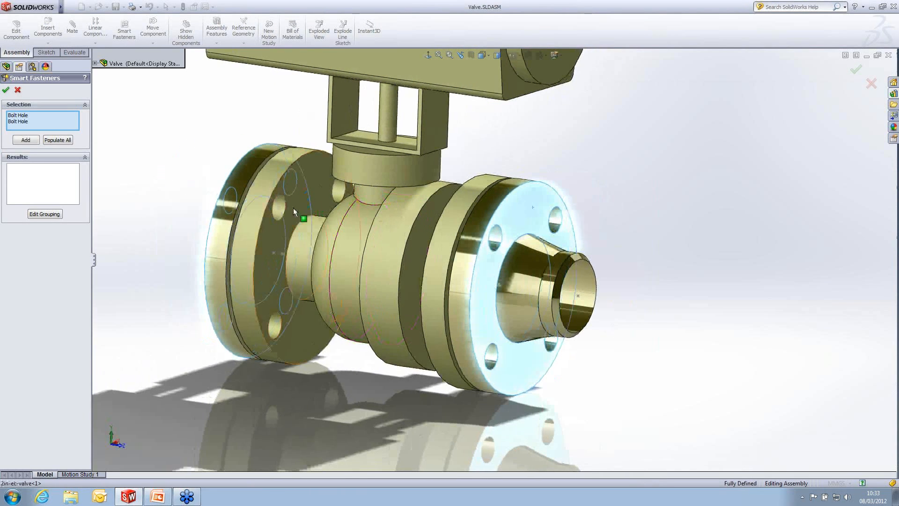
left_click(22, 142)
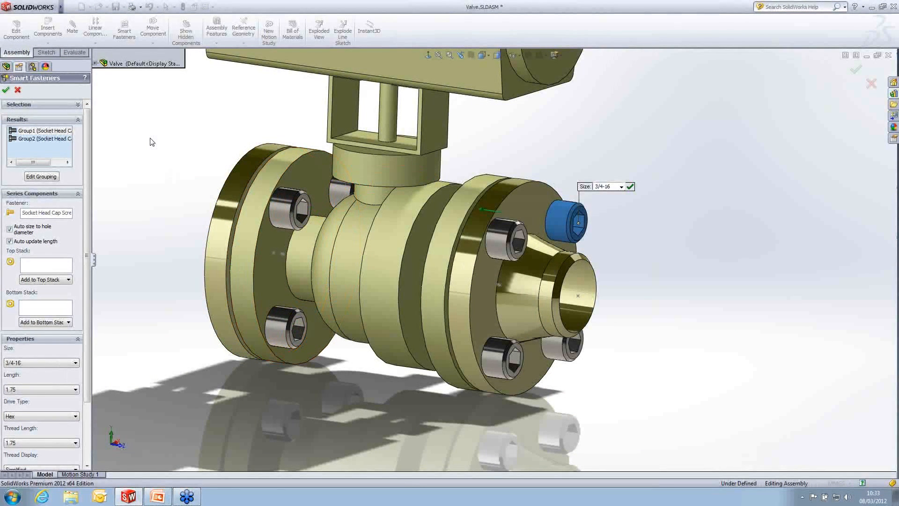
Step: Flip Series1 of Group2 in the fastener grouping to reverse the socket head cap screws on the slip on weld flange
left_click(37, 139)
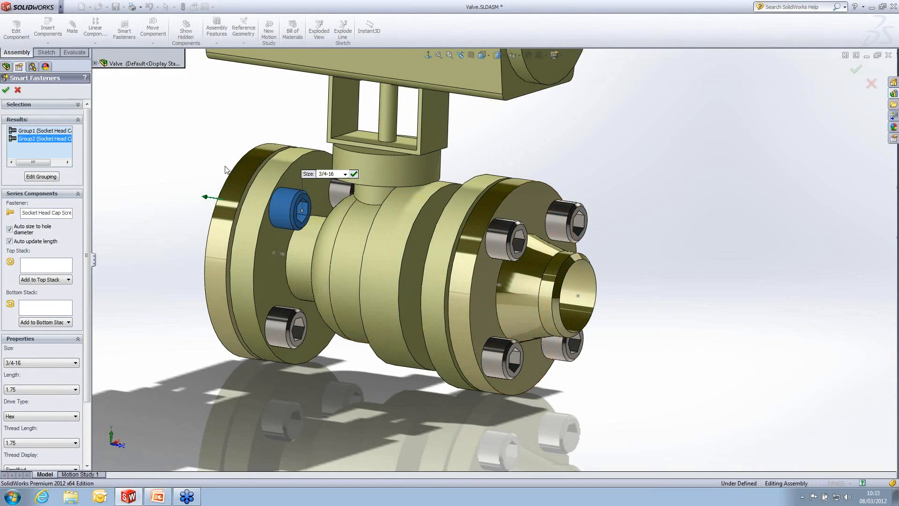
left_click(42, 178)
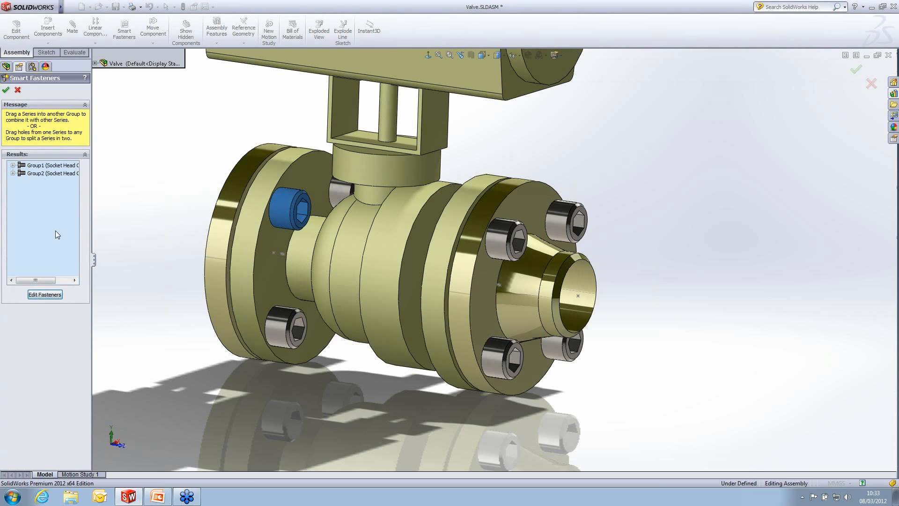
left_click(12, 165)
left_click(13, 182)
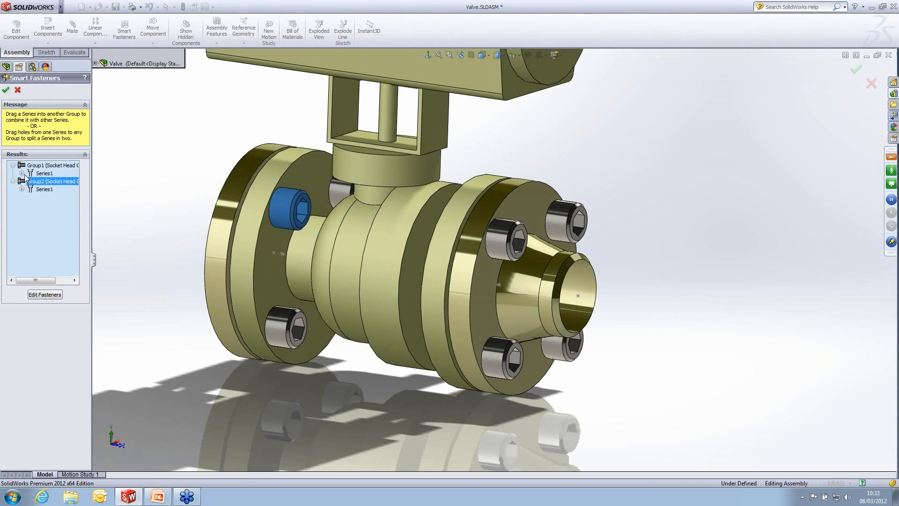
left_click(22, 174)
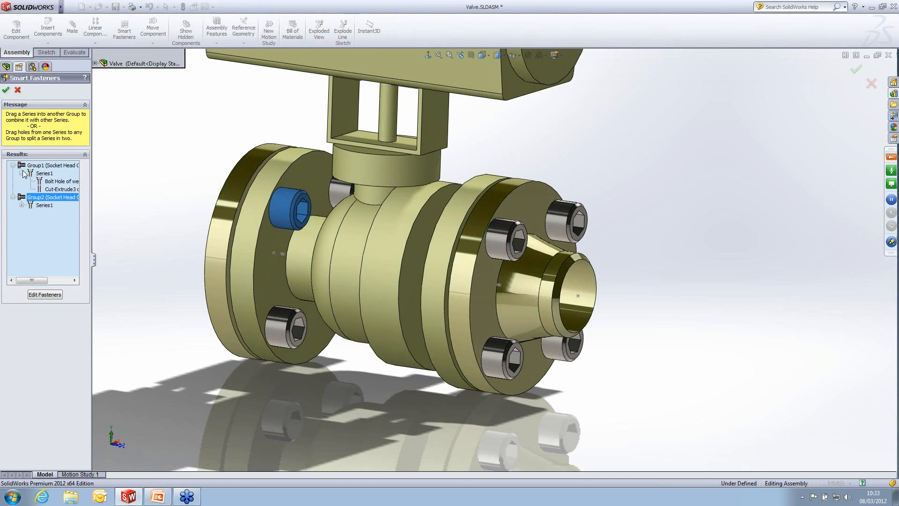
left_click(22, 174)
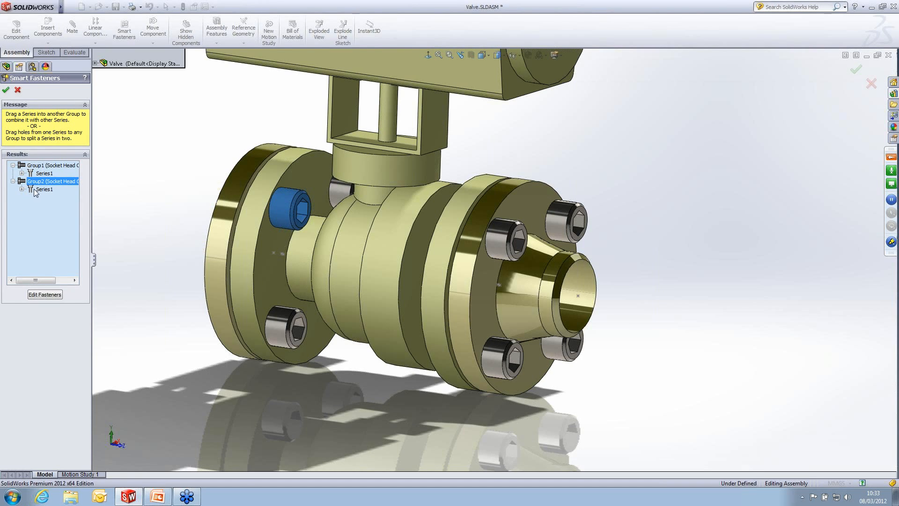
right_click(36, 190)
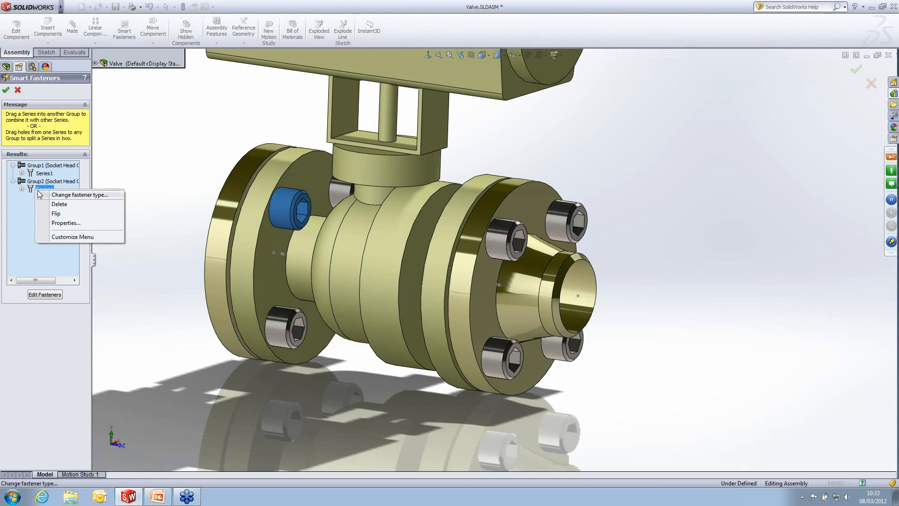
left_click(56, 214)
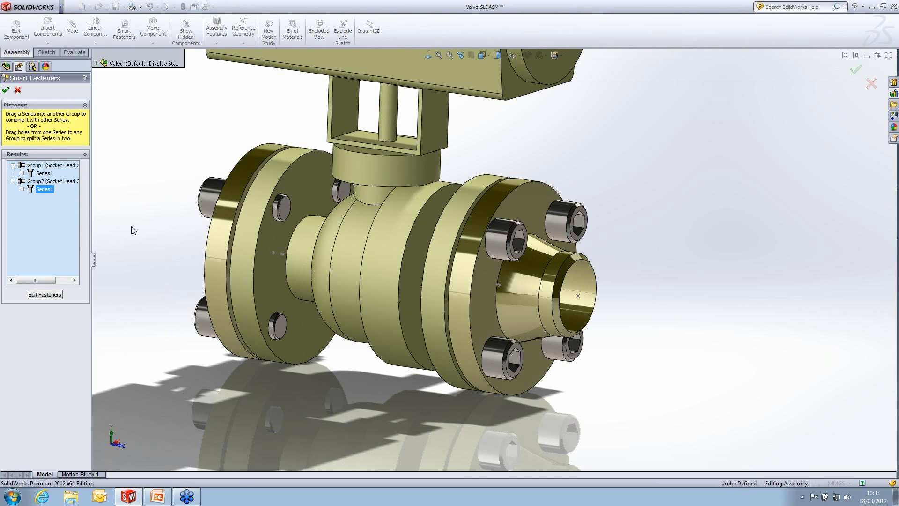
left_click(117, 211)
right_click(47, 191)
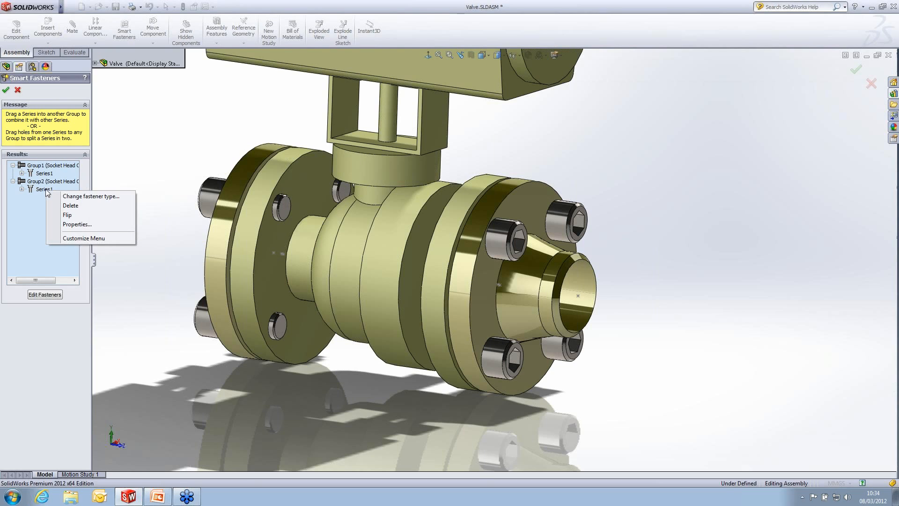
left_click(149, 167)
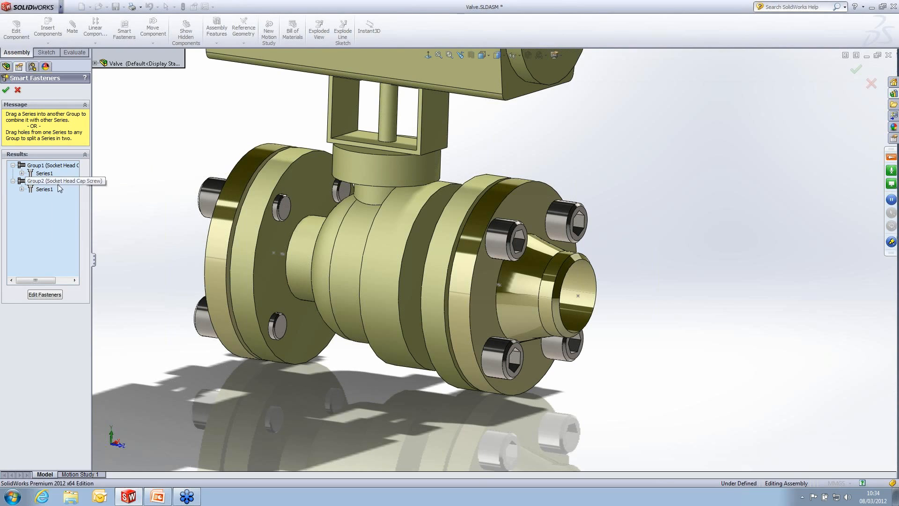
Step: Combine the Group2 fasteners into Group1 and return to editing the fasteners
left_click(60, 182)
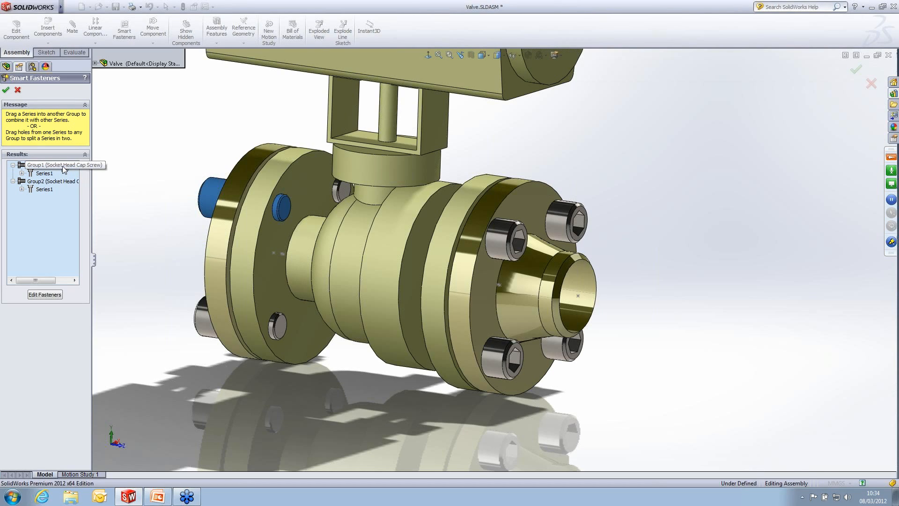
left_click_drag(60, 183, 62, 166)
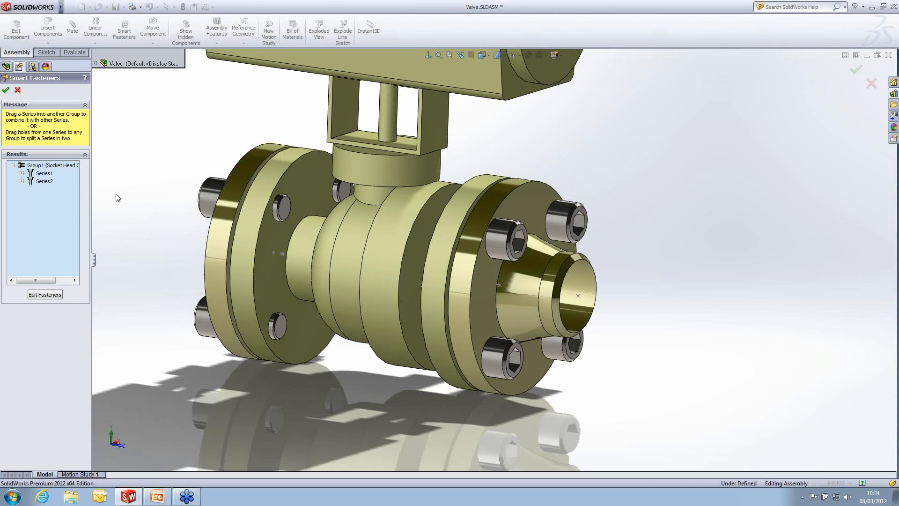
left_click(49, 295)
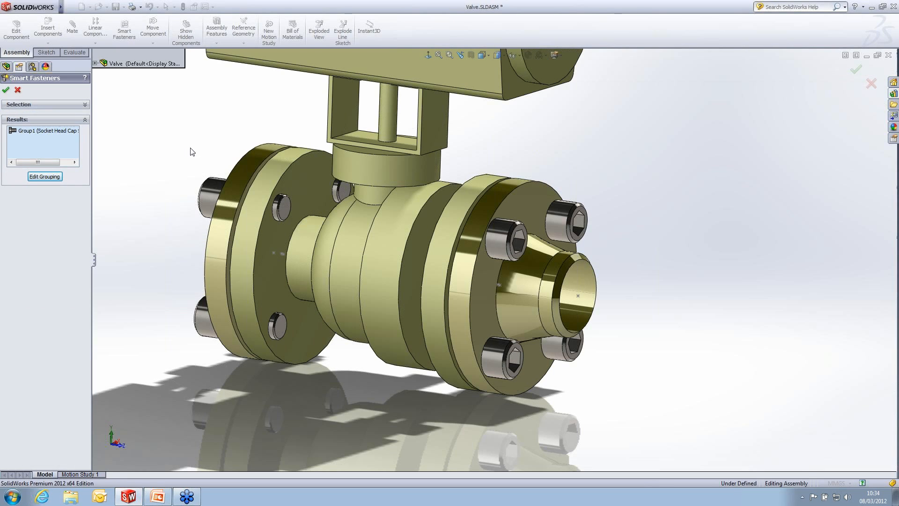
Step: Add a Narrow Flat Washer Type B to the top stack of the Group1 socket head cap screws
left_click(38, 131)
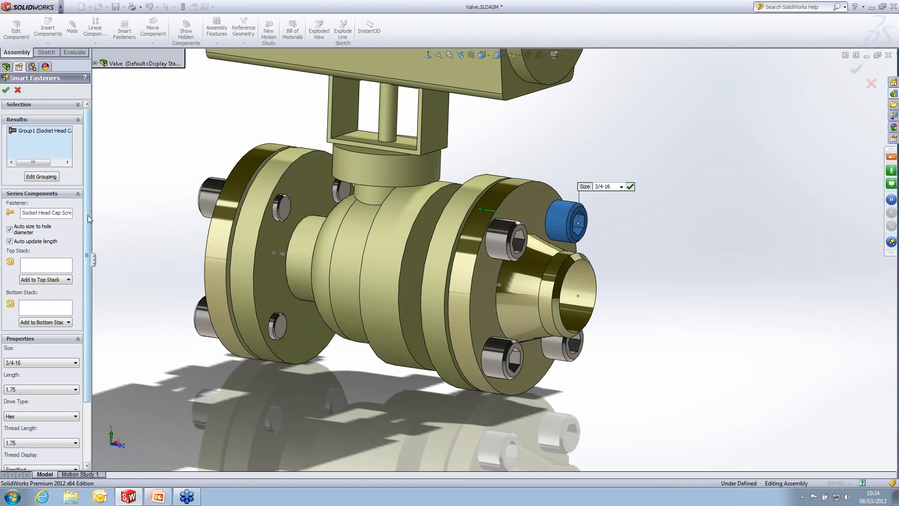
scroll(91, 244, "down", 3)
scroll(90, 248, "down", 2)
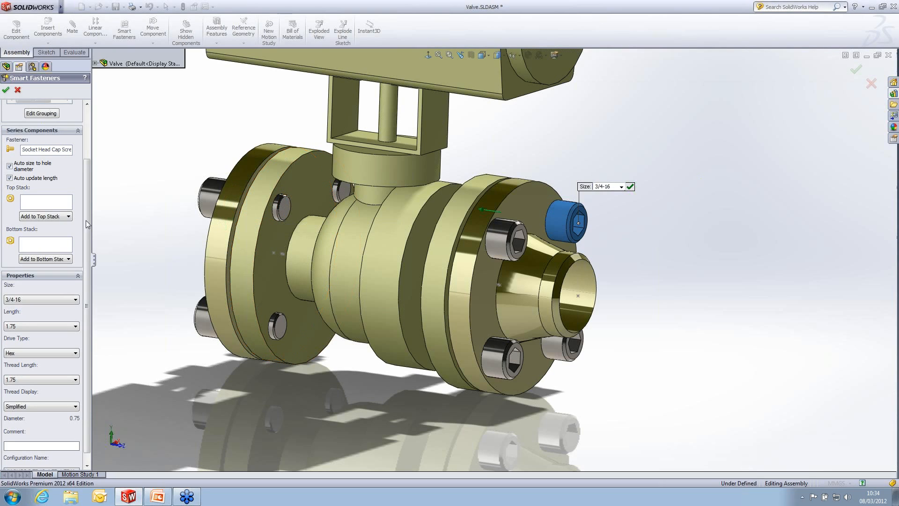
left_click(54, 218)
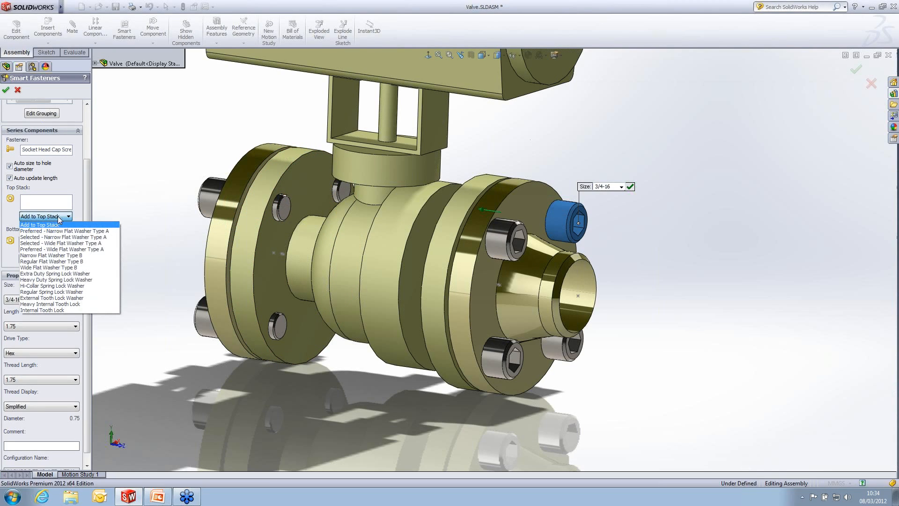
left_click(63, 256)
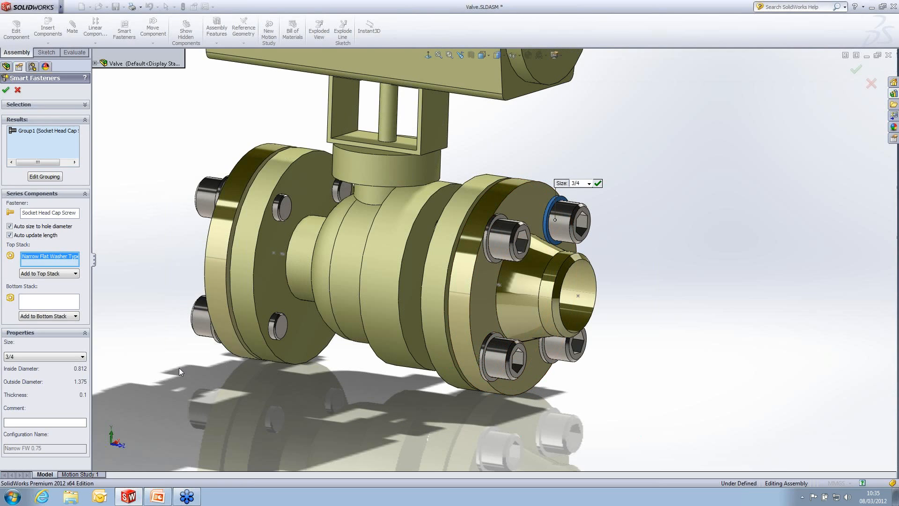
Step: Add a Hex Nut to the bottom stack of the Group1 fasteners and accept the Smart Fasteners
left_click(55, 316)
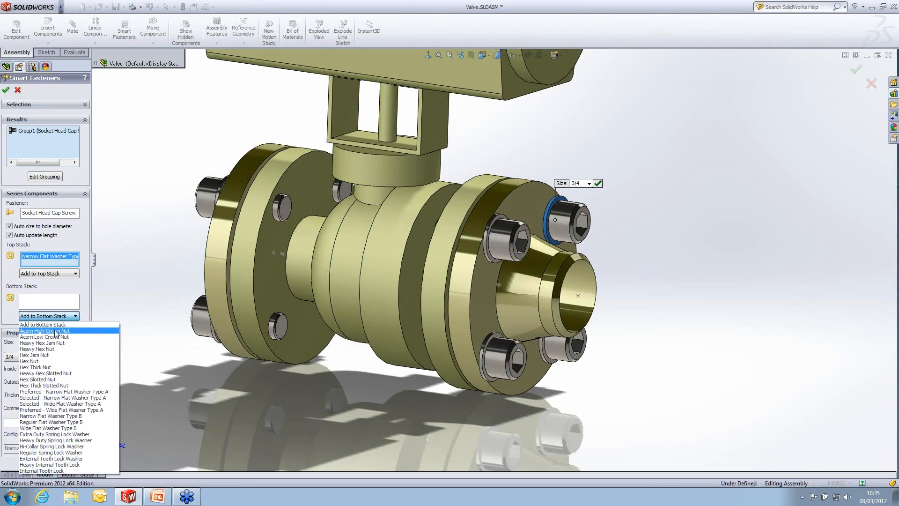
left_click(42, 361)
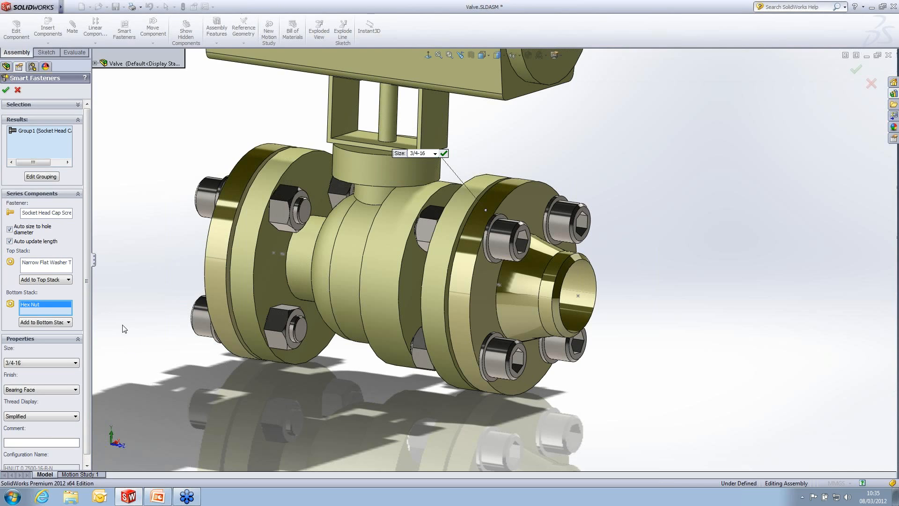
left_click(6, 90)
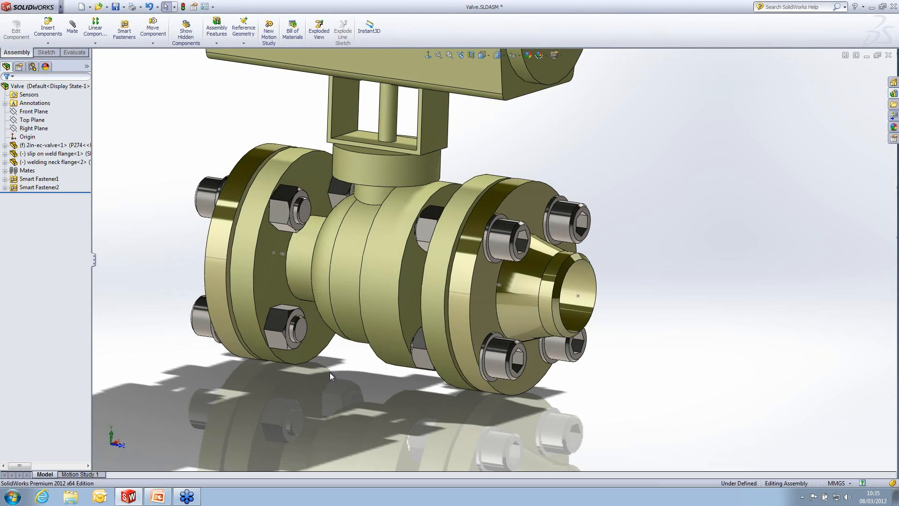
Step: Switch to the PowerPoint slide show and advance to the closing slide with the future webinars
key("alt+Tab")
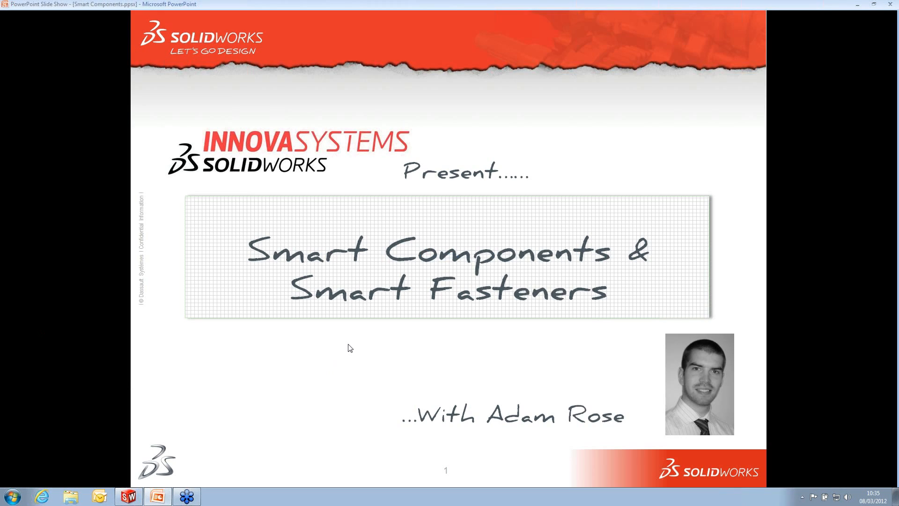
left_click(331, 351)
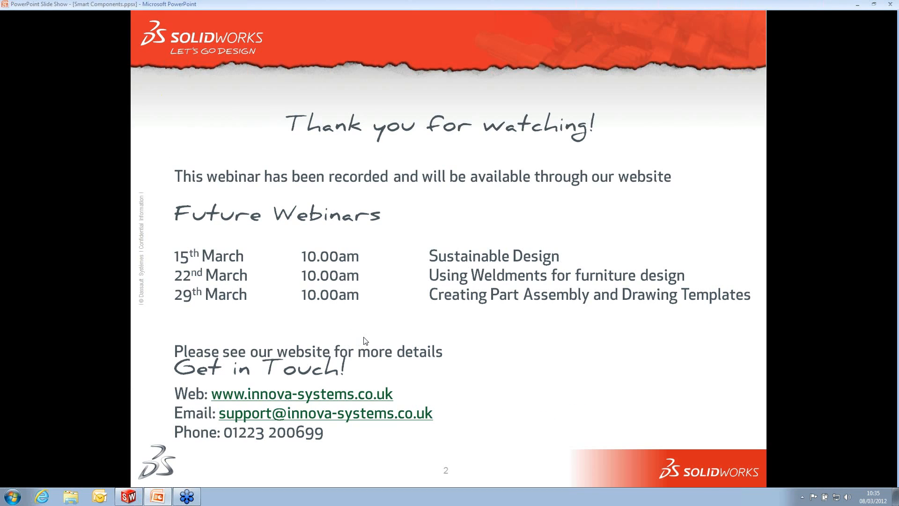